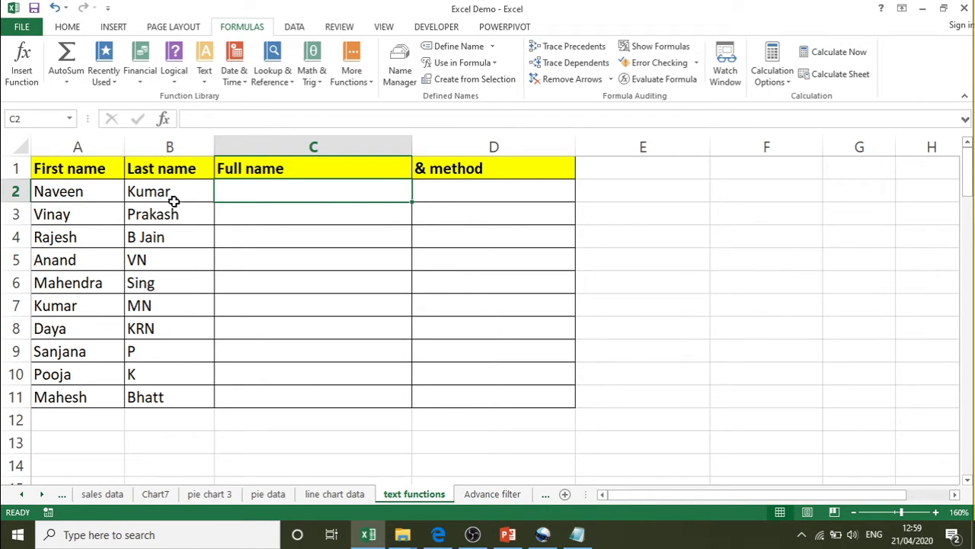
{"action": "left_click", "coordinate": [72, 197]}
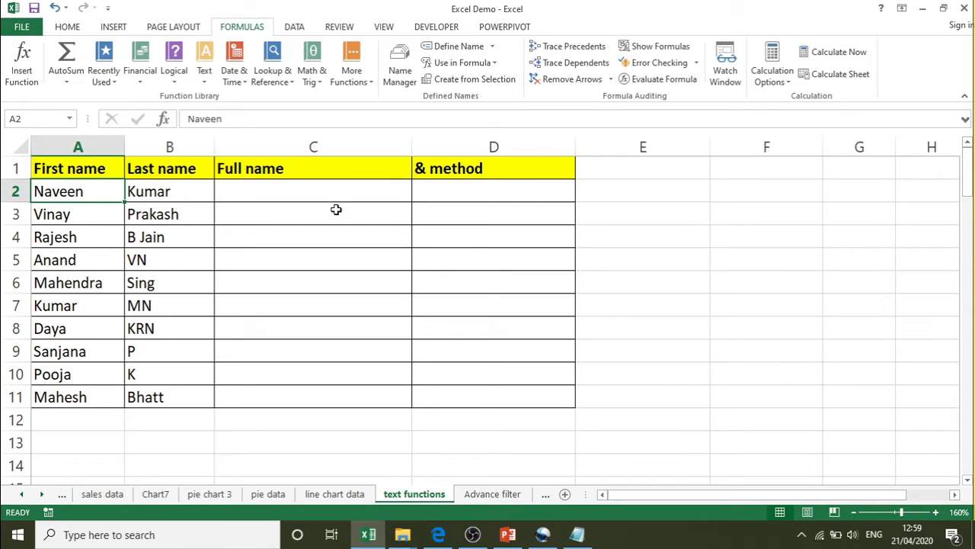
{"action": "left_click", "coordinate": [309, 196]}
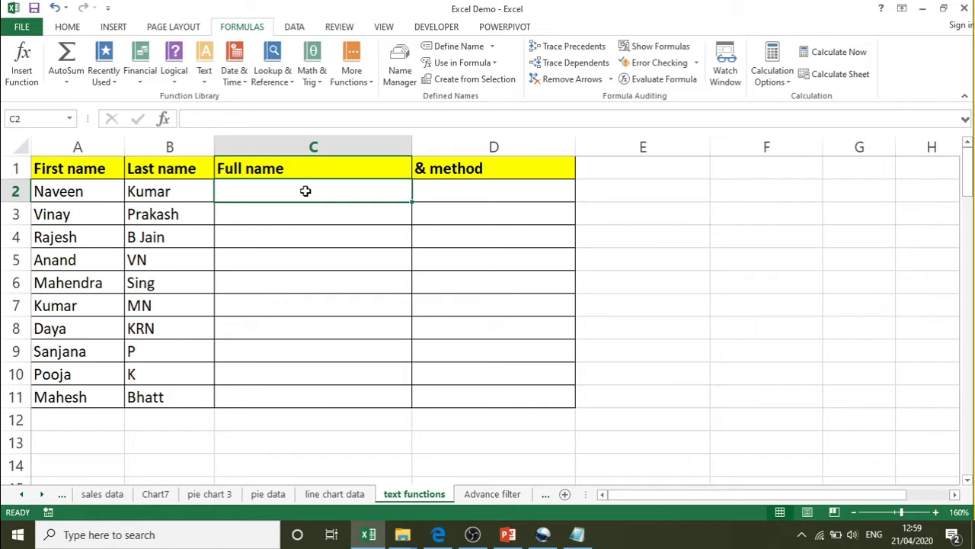
{"action": "type", "text": "="}
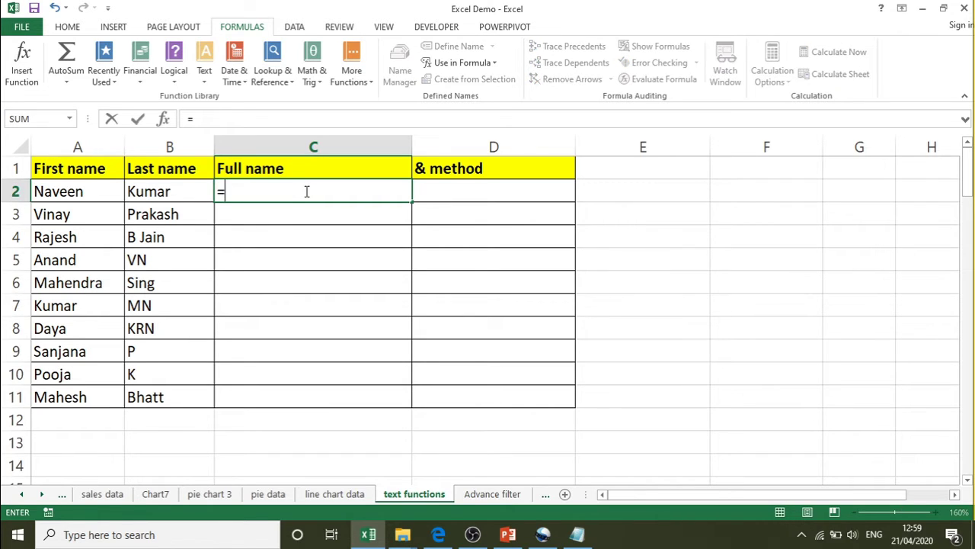
{"action": "type", "text": "con"}
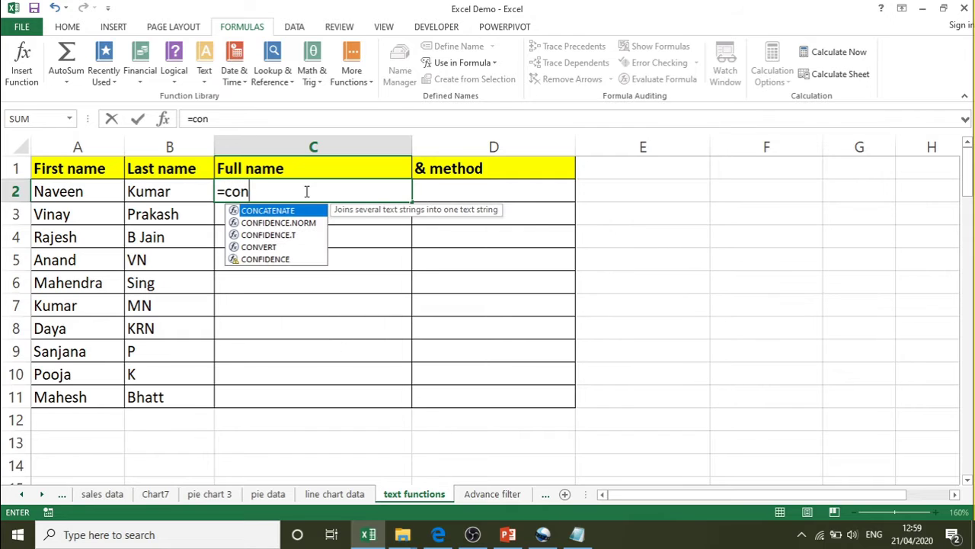
{"action": "key", "text": "Tab"}
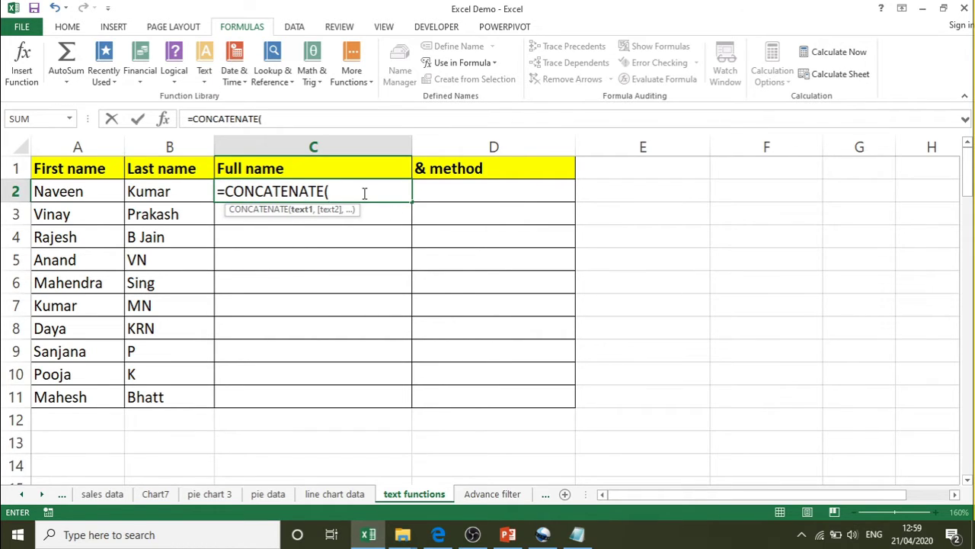
{"action": "left_click", "coordinate": [68, 191]}
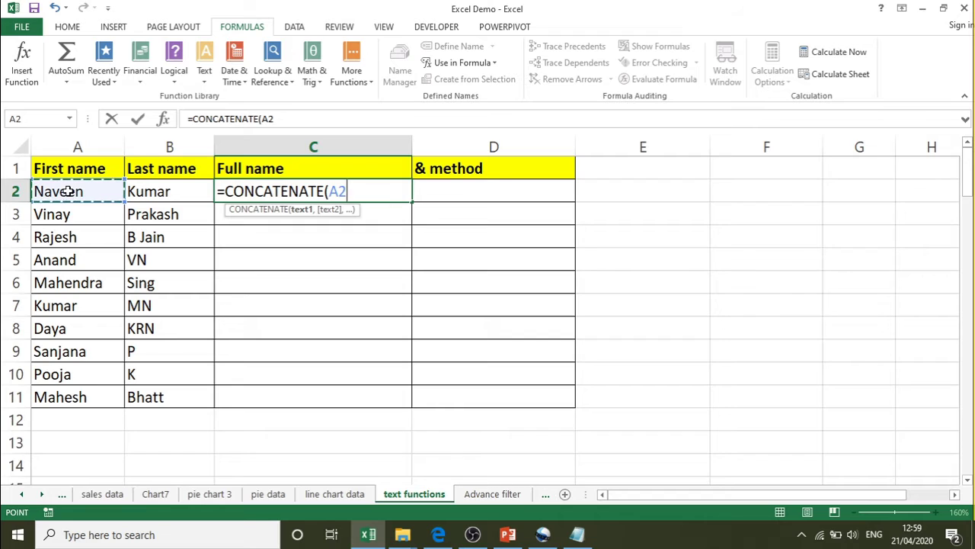
{"action": "type", "text": ","}
{"action": "left_click", "coordinate": [156, 193]}
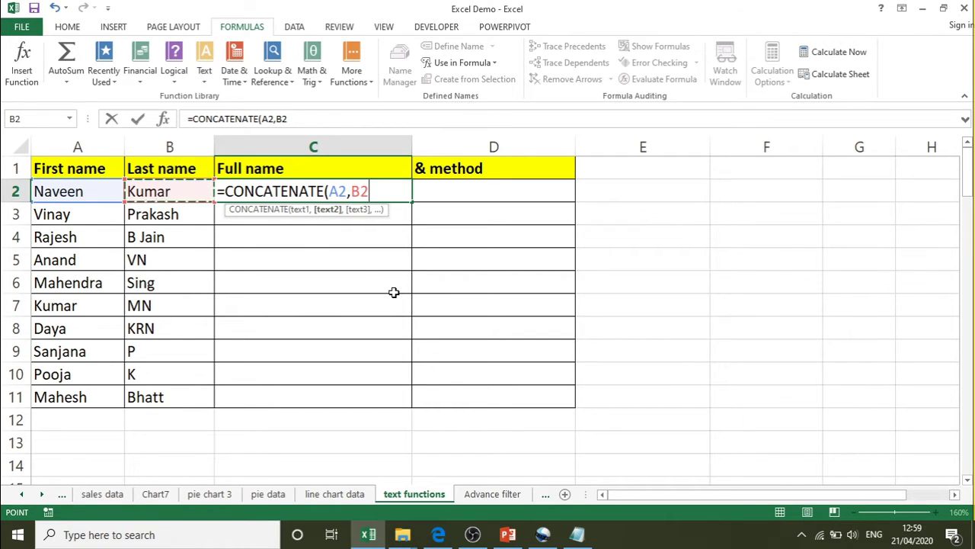
{"action": "type", "text": ")"}
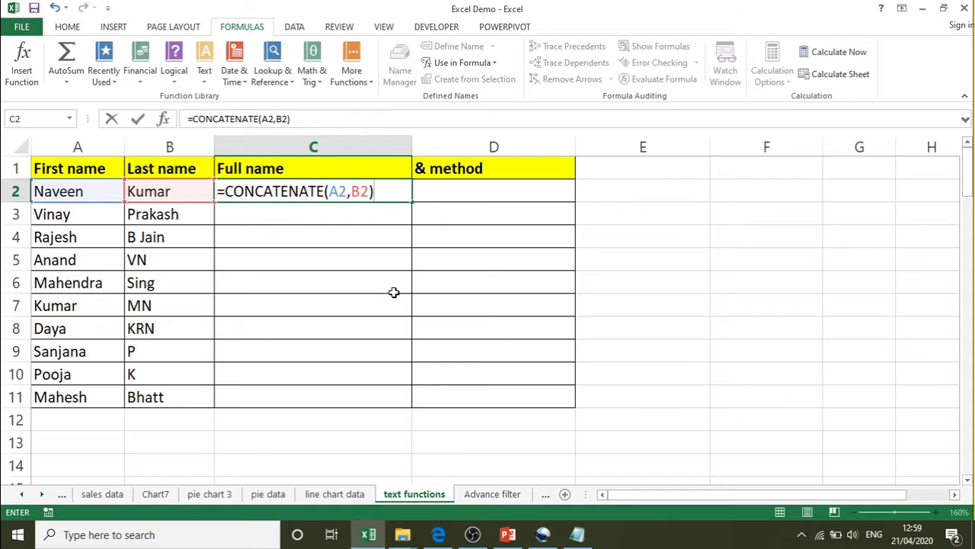
{"action": "key", "text": "Return"}
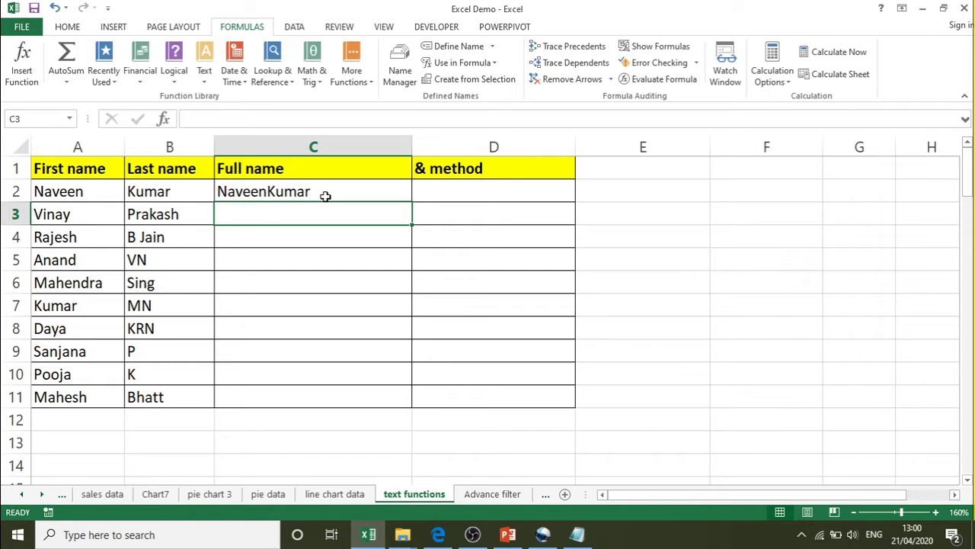
- Change C2's formula to =CONCATENATE(A2," ",B2) so the names are separated by a space
{"action": "double_click", "coordinate": [326, 196]}
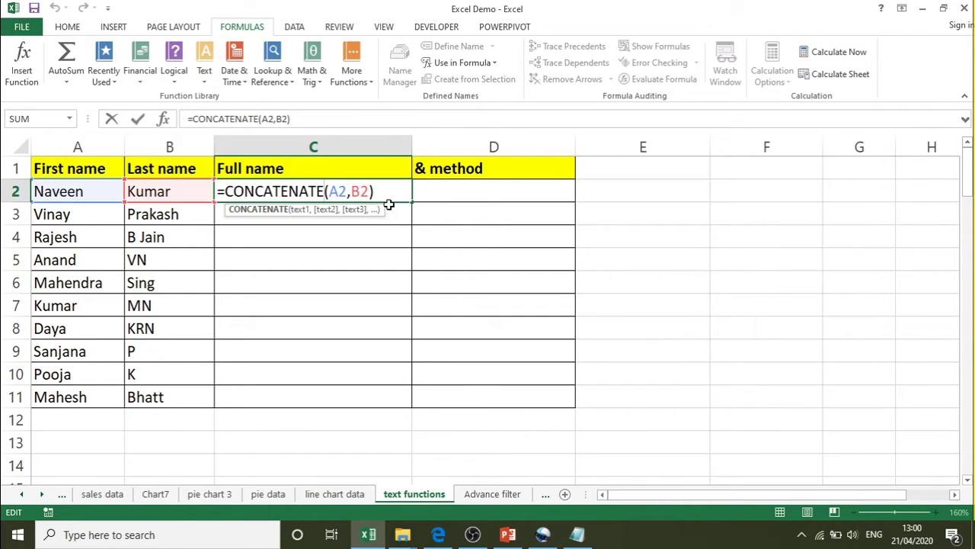
{"action": "mouse_move", "coordinate": [488, 537]}
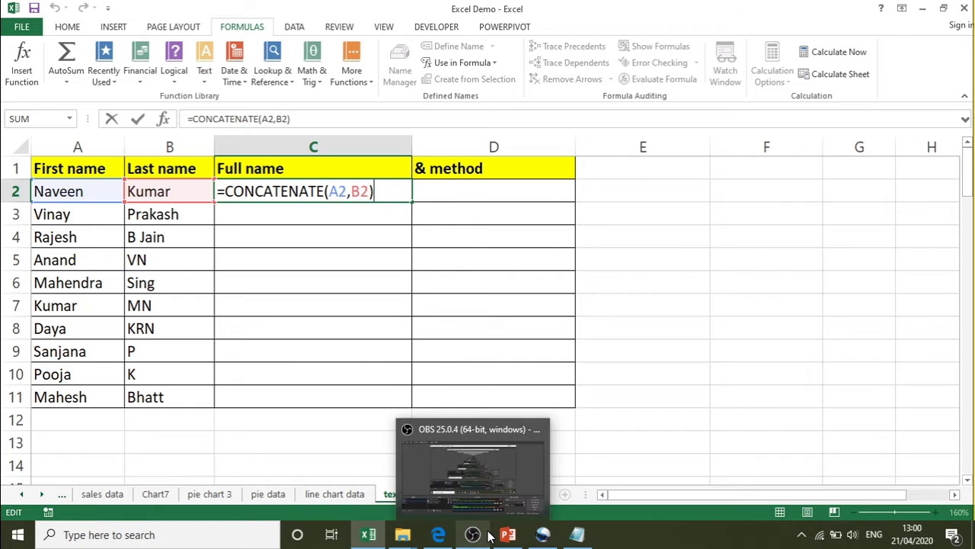
{"action": "key", "text": "BackSpace"}
{"action": "key", "text": "BackSpace"}
{"action": "key", "text": "BackSpace"}
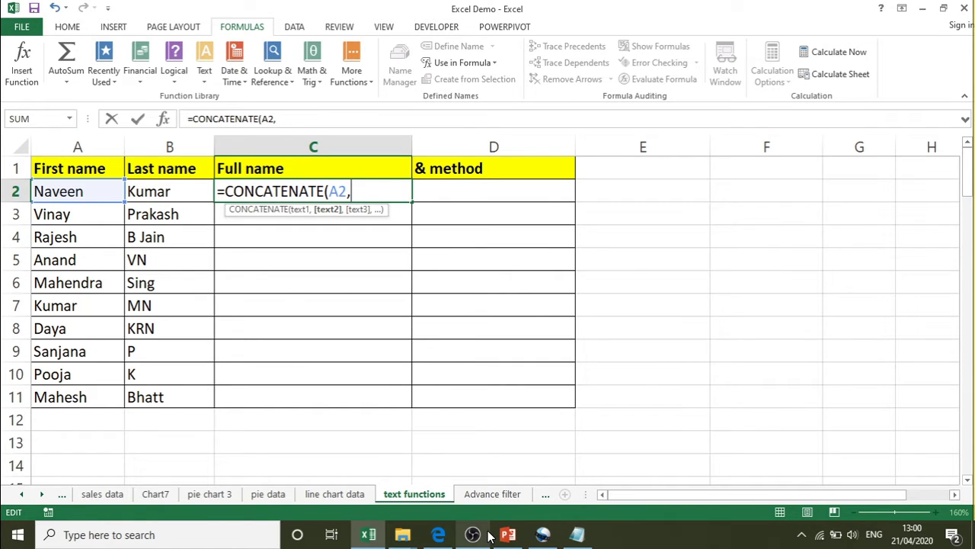
{"action": "key", "text": "BackSpace"}
{"action": "key", "text": "BackSpace"}
{"action": "key", "text": "BackSpace"}
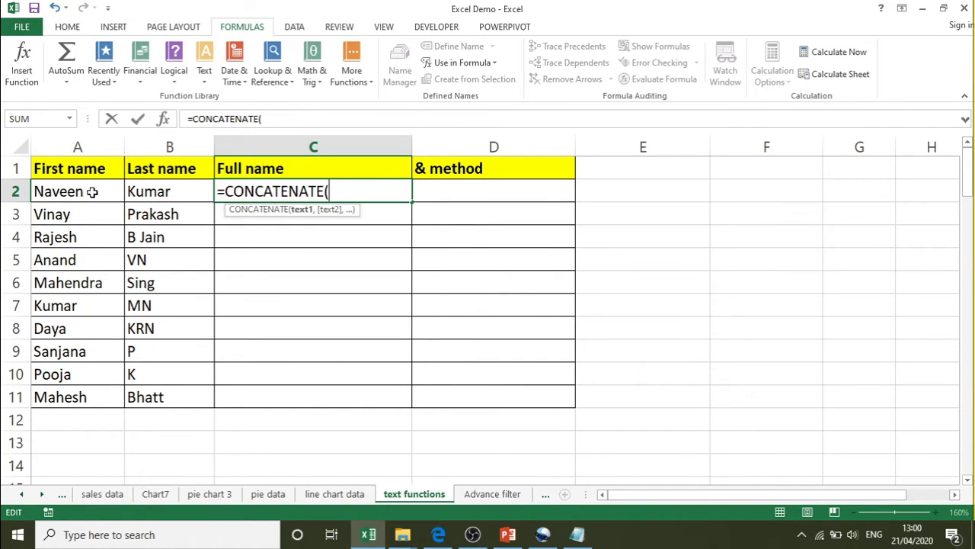
{"action": "left_click", "coordinate": [91, 192]}
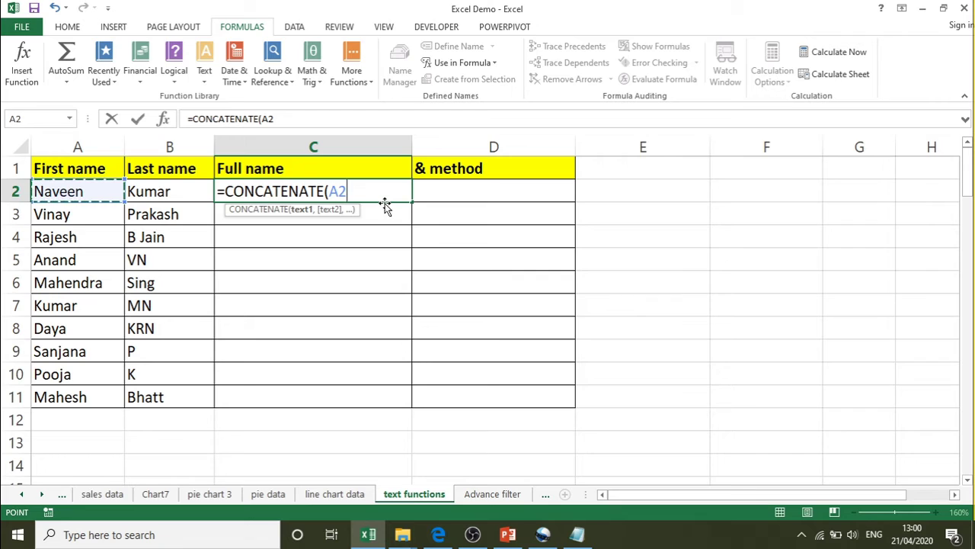
{"action": "type", "text": ","}
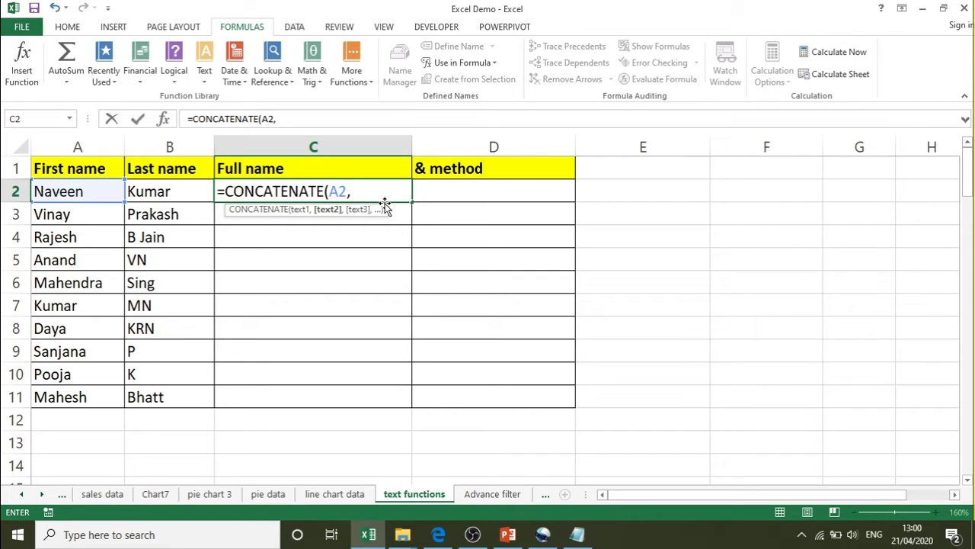
{"action": "type", "text": "\" \","}
{"action": "left_click", "coordinate": [169, 189]}
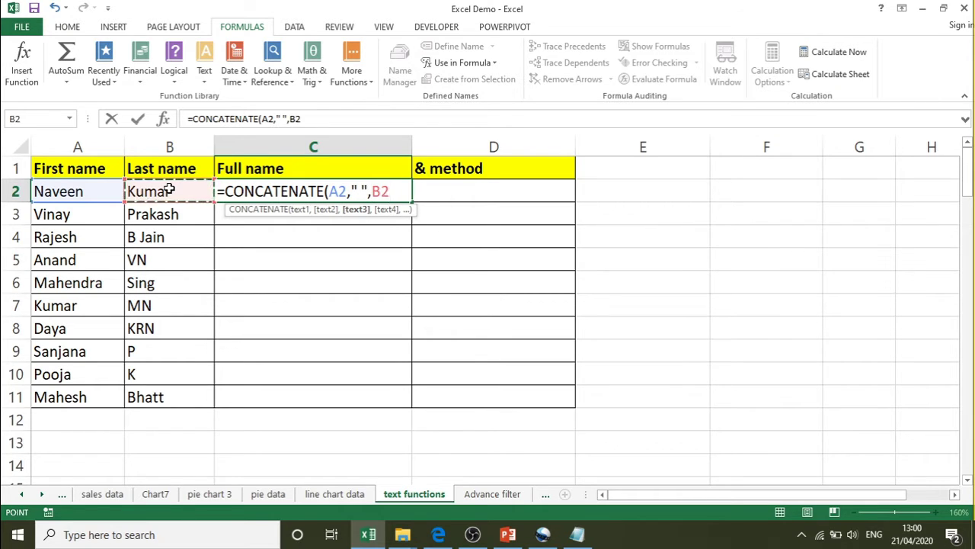
{"action": "type", "text": ")"}
{"action": "key", "text": "Return"}
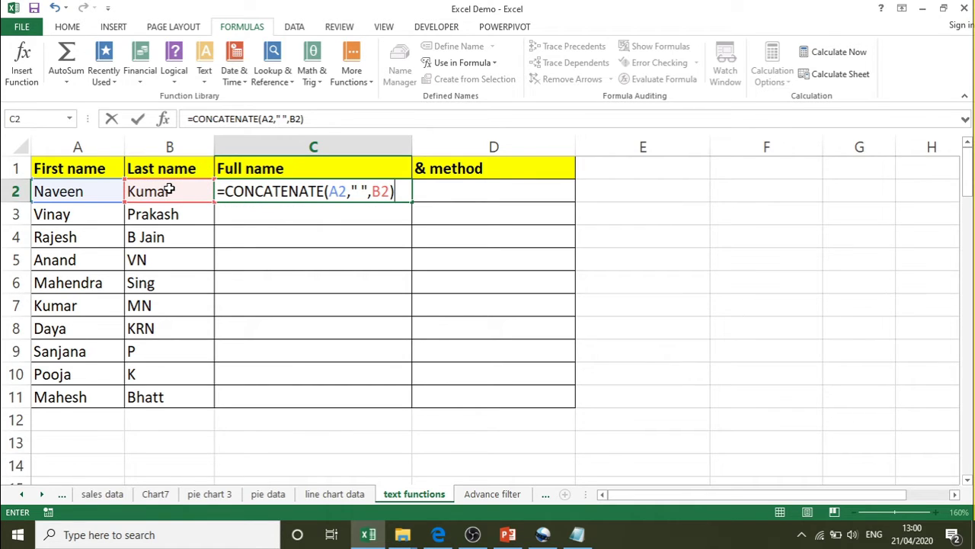
{"action": "key", "text": "Return"}
- Fill the full-name formula down from C2 to C11
{"action": "left_click", "coordinate": [309, 190]}
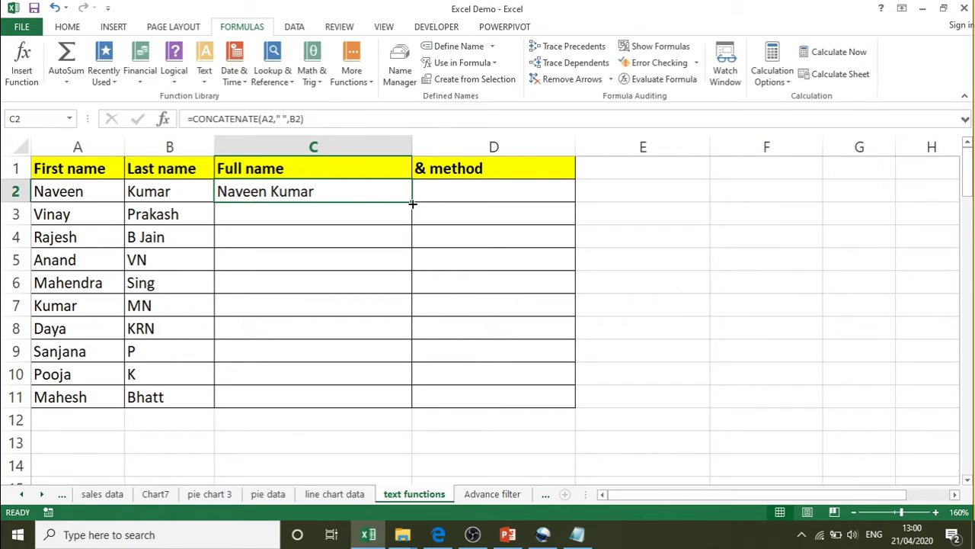
{"action": "left_click_drag", "start_coordinate": [412, 204], "coordinate": [407, 408]}
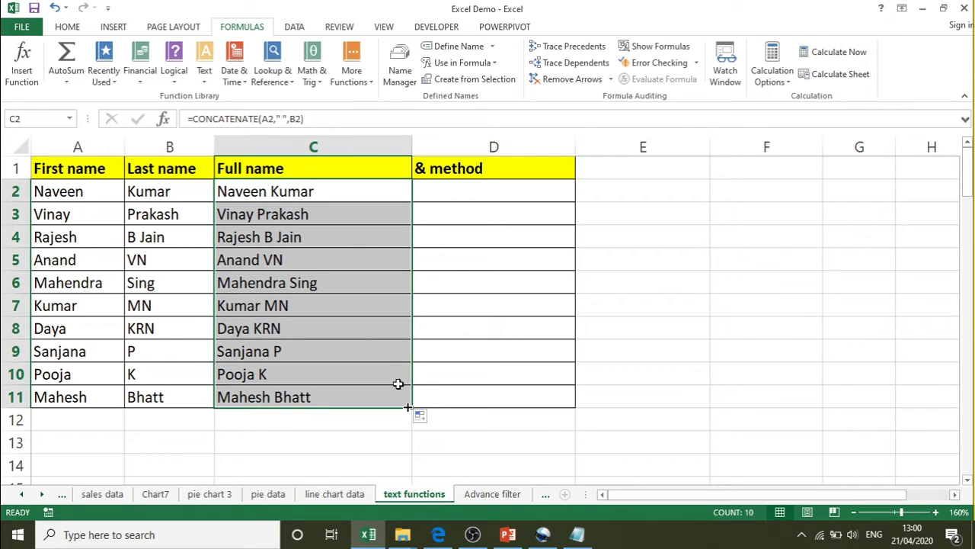
{"action": "left_click", "coordinate": [384, 190]}
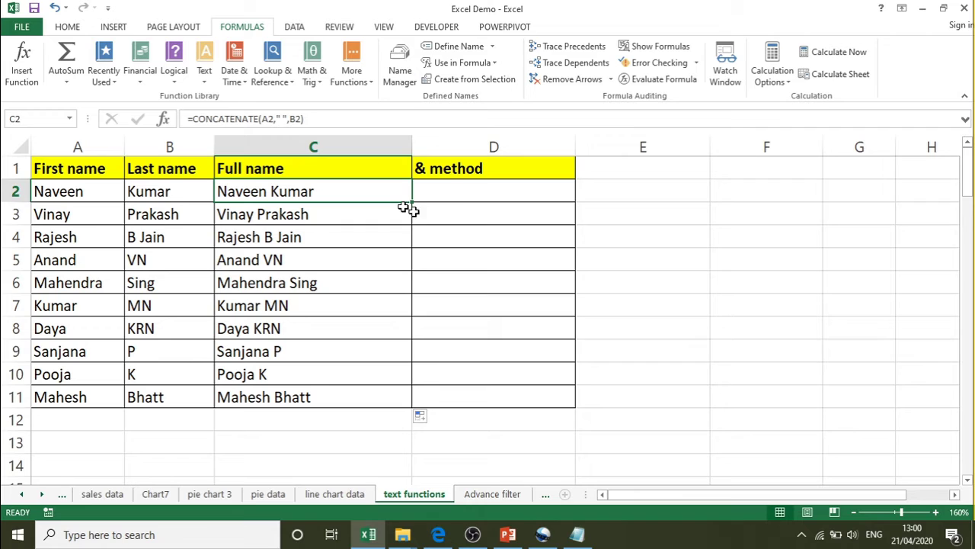
{"action": "left_click", "coordinate": [459, 191]}
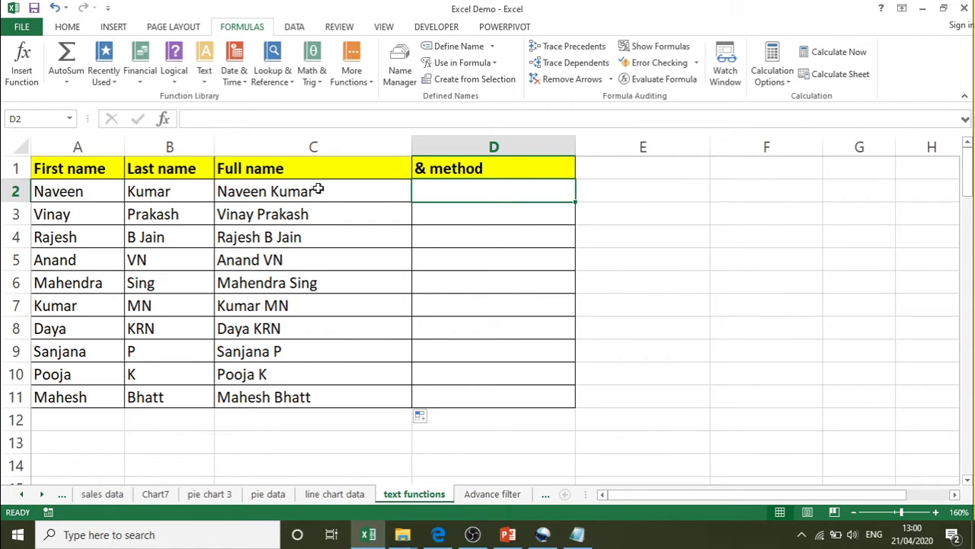
{"action": "left_click", "coordinate": [579, 539]}
{"action": "left_click_drag", "start_coordinate": [461, 184], "coordinate": [449, 183]}
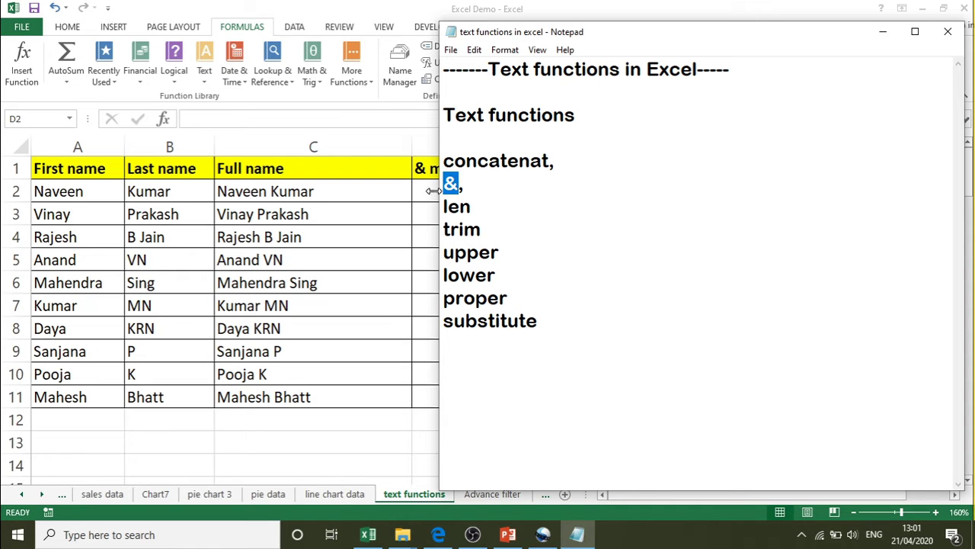
{"action": "left_click", "coordinate": [430, 193]}
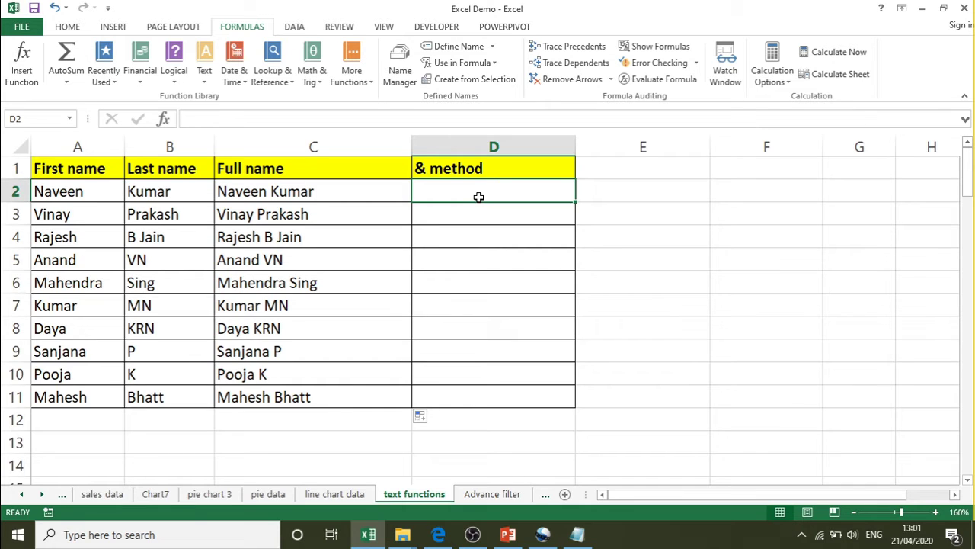
- Enter =A2&B2 in D2 to join the names with the & operator
{"action": "type", "text": "="}
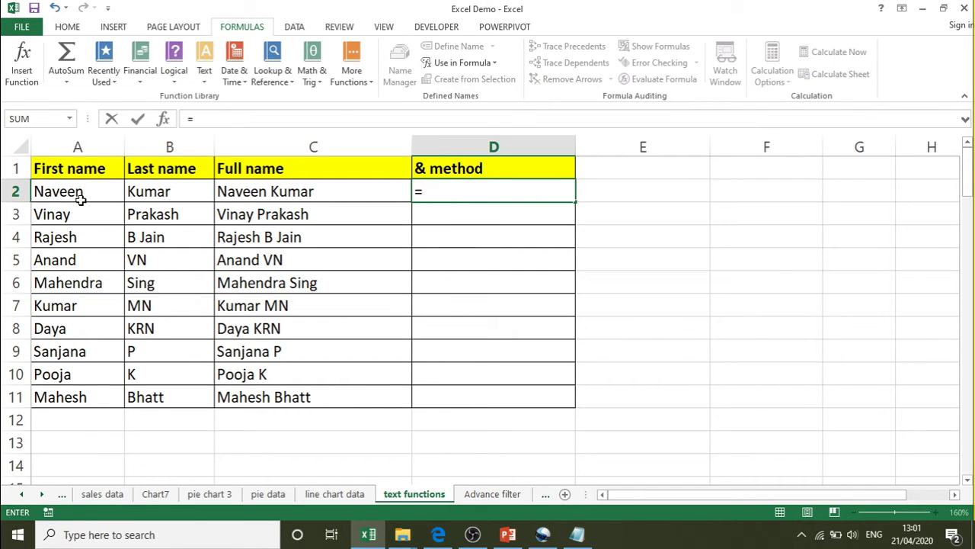
{"action": "left_click", "coordinate": [81, 200]}
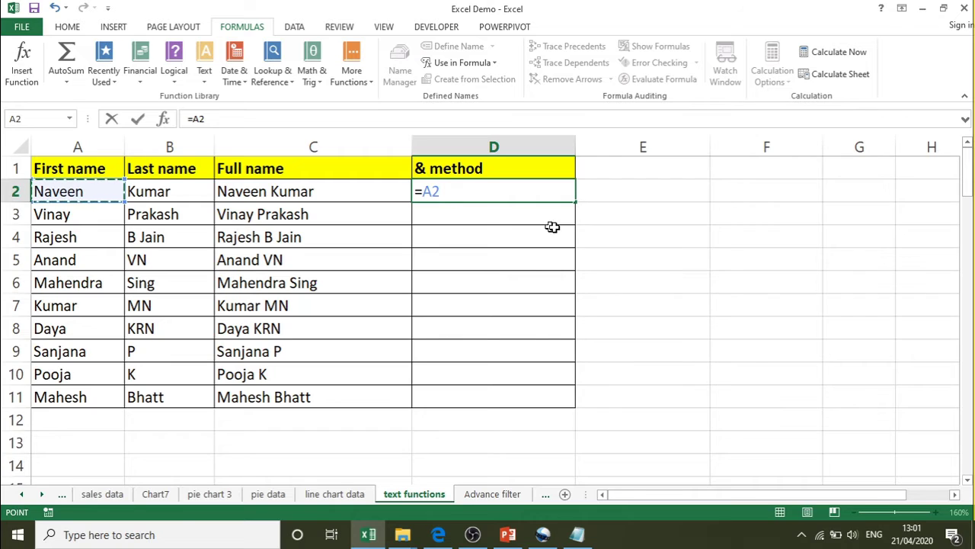
{"action": "type", "text": "&"}
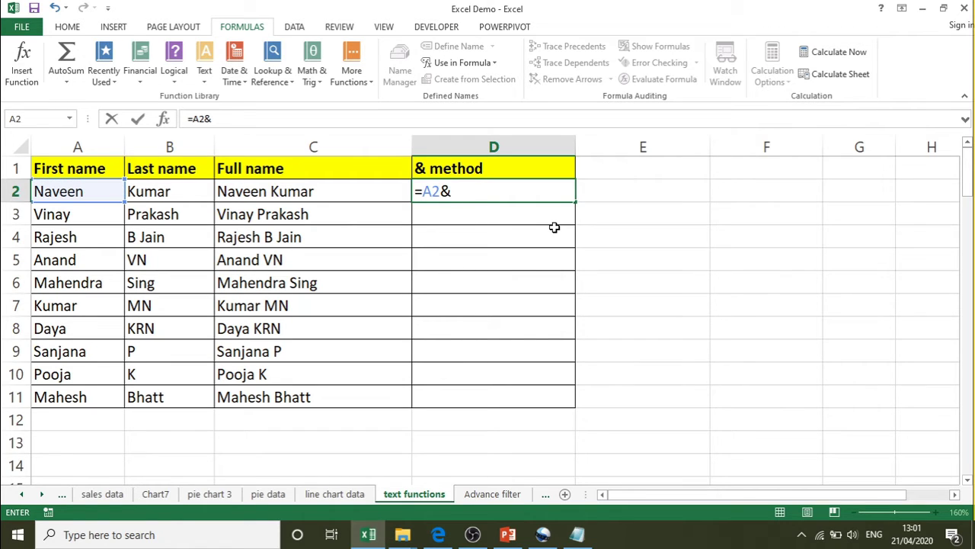
{"action": "left_click", "coordinate": [192, 191]}
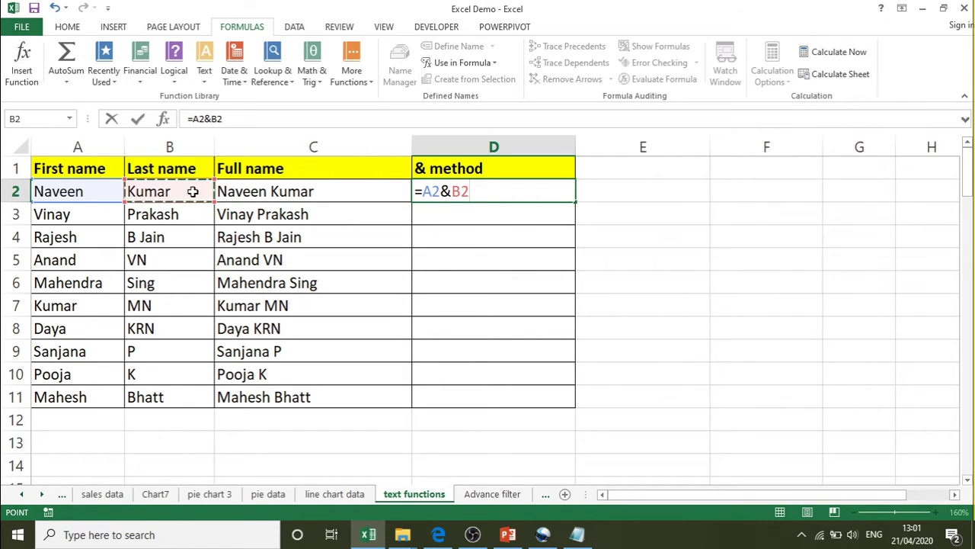
{"action": "key", "text": "Return"}
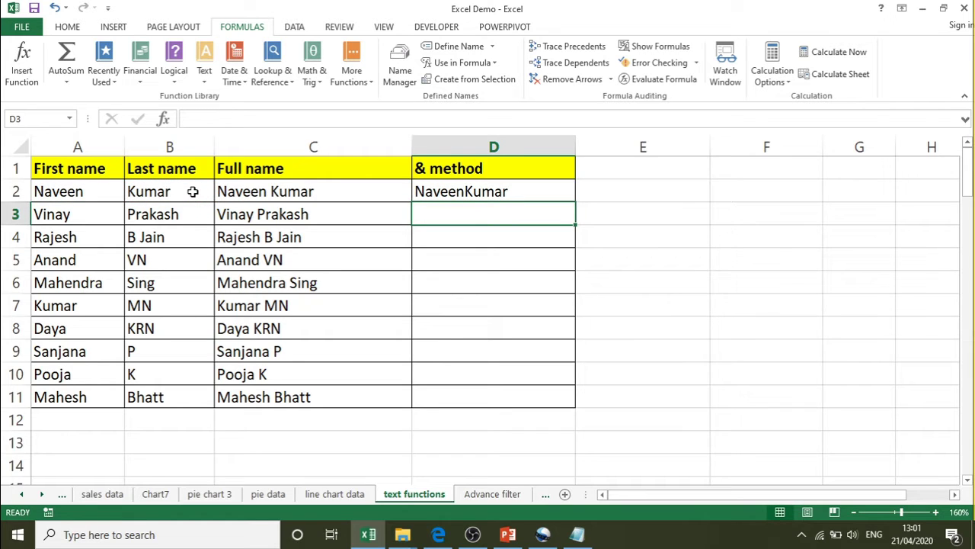
- Change D2 to =A2&" "&B2 to add a space, and fill it down to D11
{"action": "double_click", "coordinate": [529, 190]}
{"action": "key", "text": "Left"}
{"action": "key", "text": "Left"}
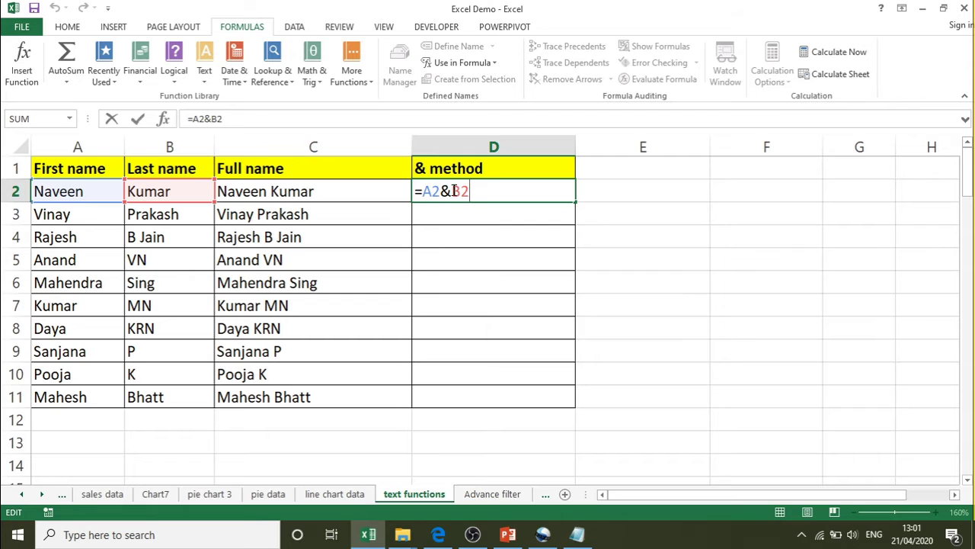
{"action": "key", "text": "Delete"}
{"action": "key", "text": "Delete"}
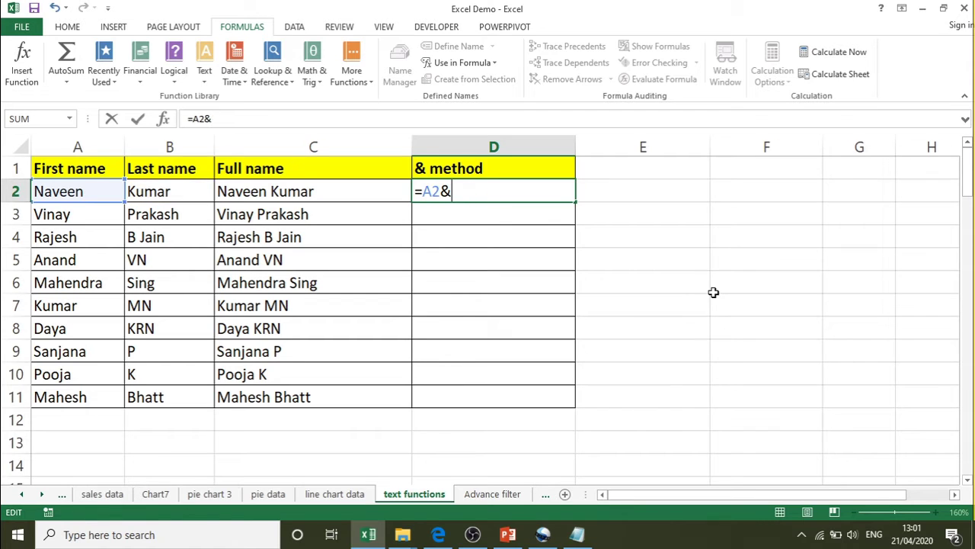
{"action": "type", "text": "\" \"&"}
{"action": "left_click", "coordinate": [193, 191]}
{"action": "key", "text": "Return"}
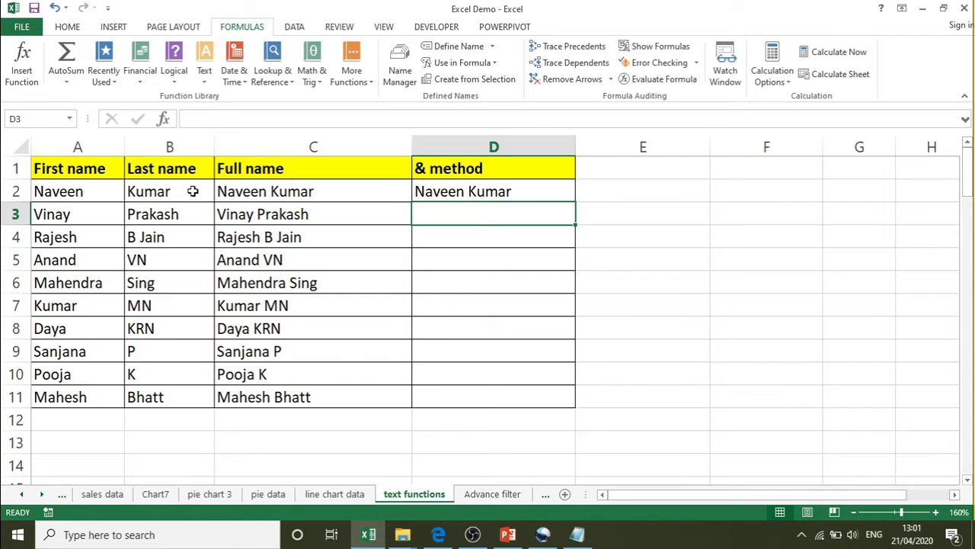
{"action": "left_click", "coordinate": [459, 191]}
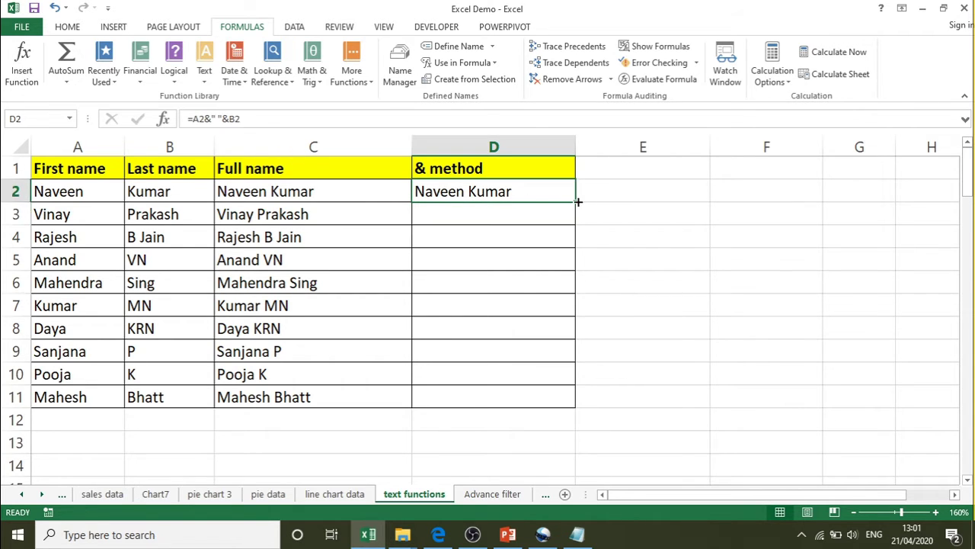
{"action": "left_click_drag", "start_coordinate": [577, 202], "coordinate": [563, 415]}
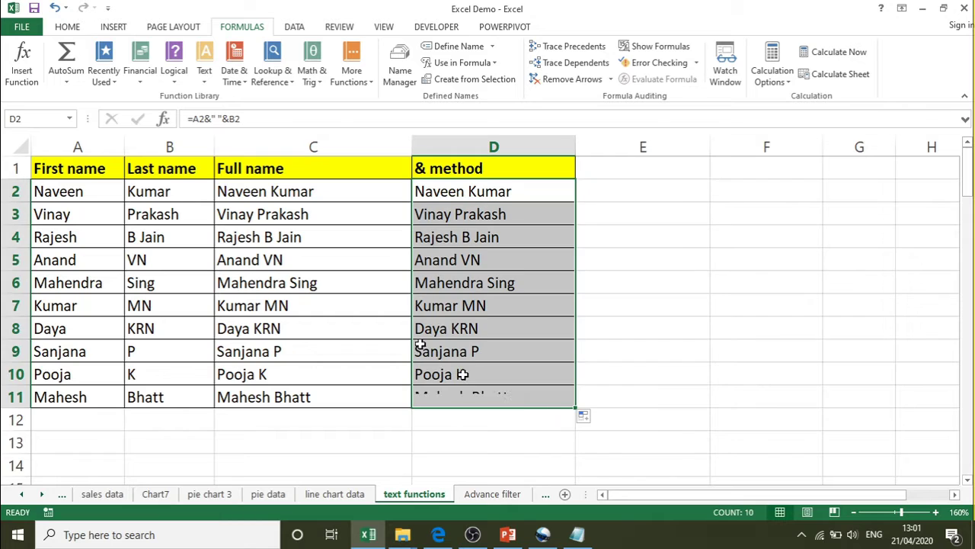
- Compare the CONCATENATE formula in C2 with the & formula in D2
{"action": "left_click", "coordinate": [307, 193]}
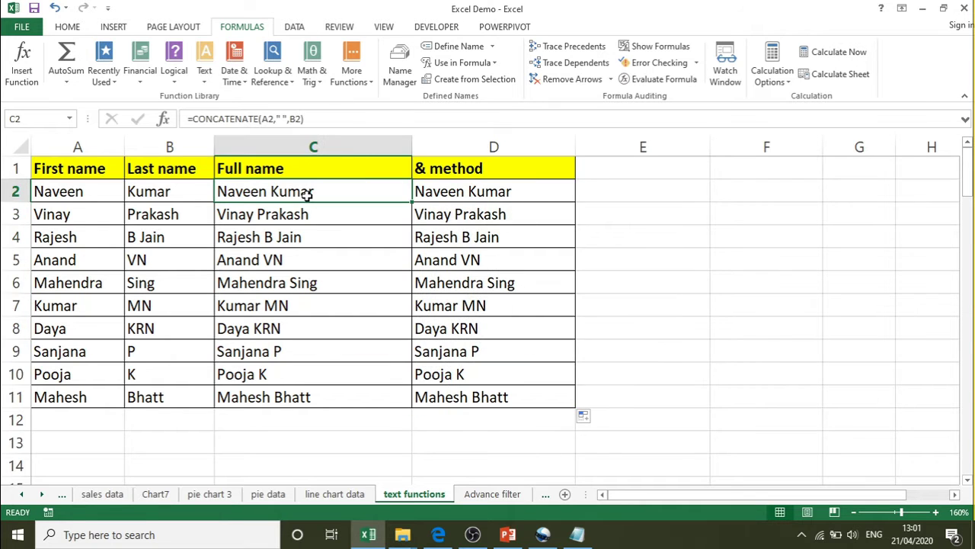
{"action": "left_click", "coordinate": [470, 191]}
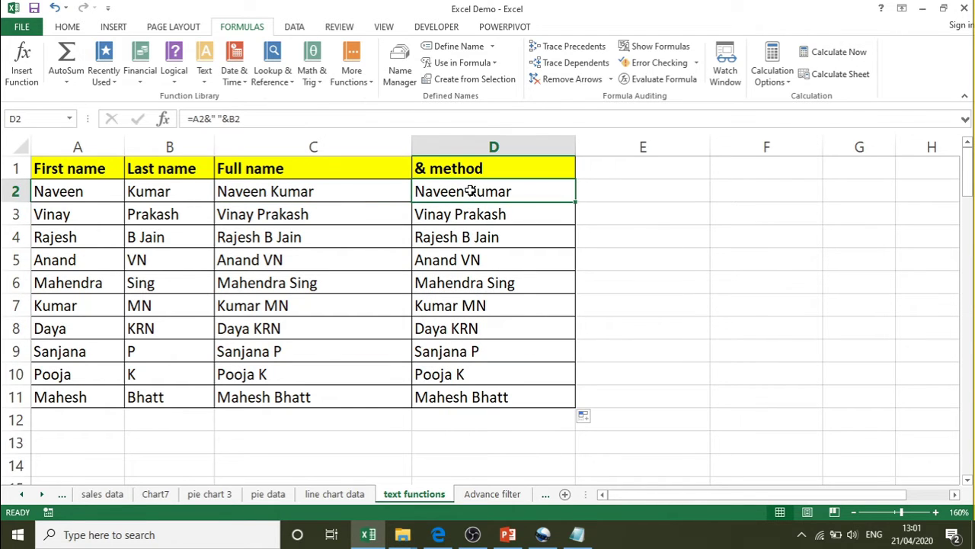
{"action": "double_click", "coordinate": [221, 191]}
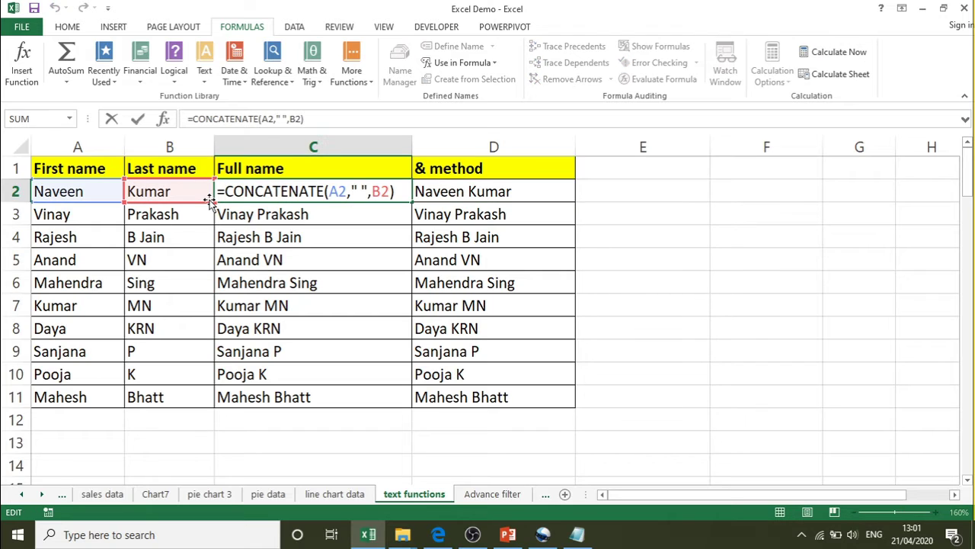
{"action": "key", "text": "Return"}
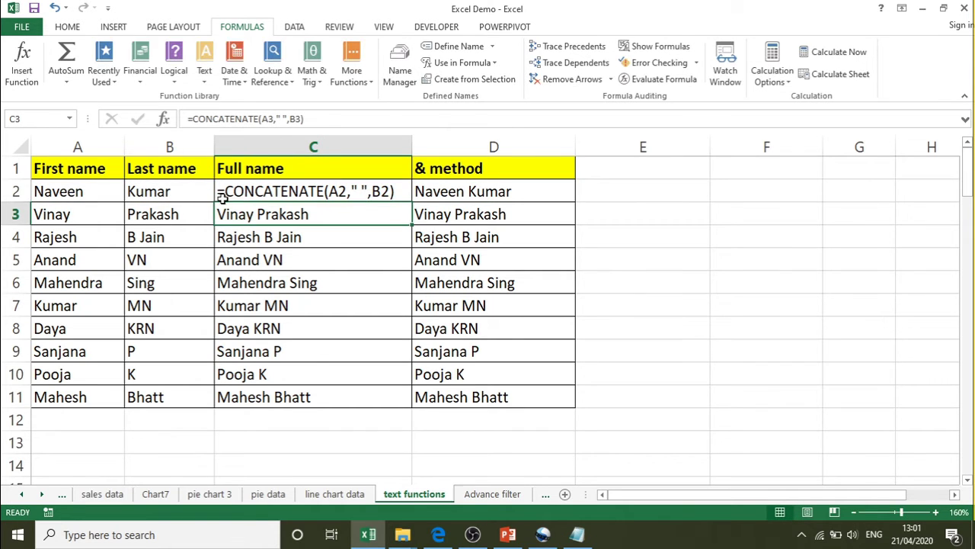
{"action": "double_click", "coordinate": [420, 185]}
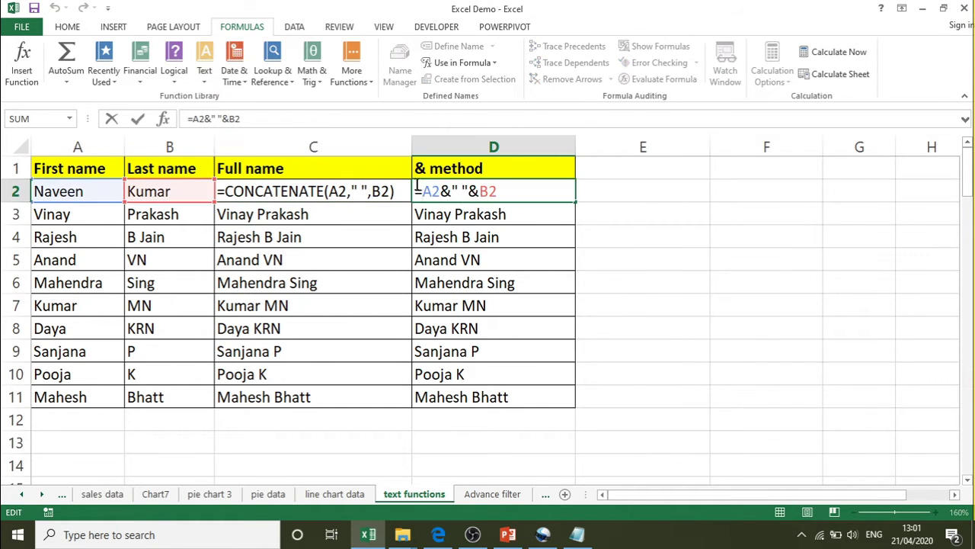
{"action": "key", "text": "Return"}
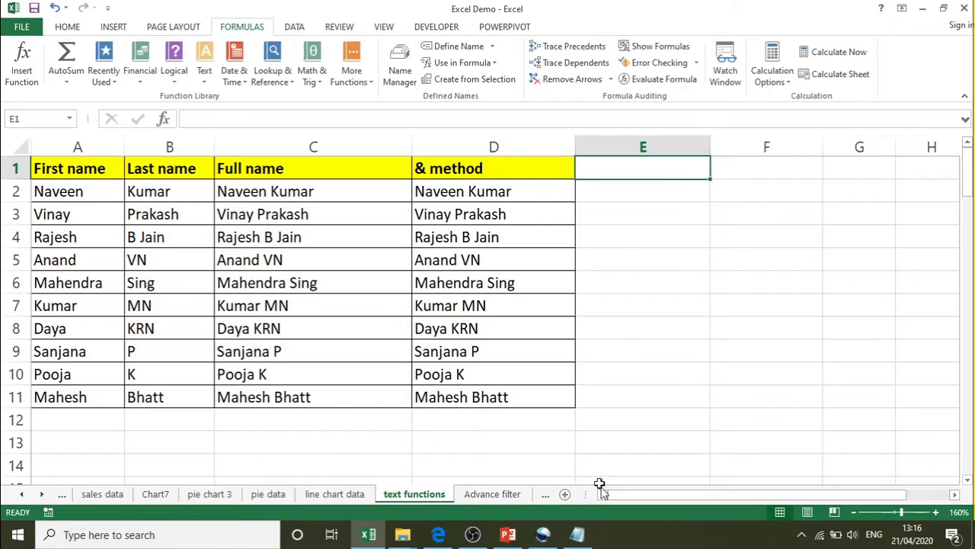
- Check the text-functions notes, then enter the heading Len in E1
{"action": "left_click", "coordinate": [589, 539]}
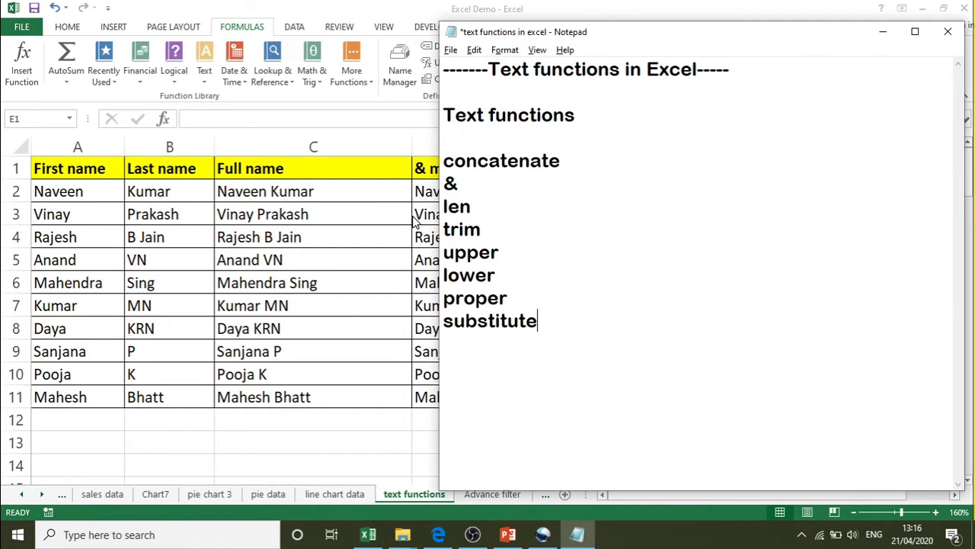
{"action": "key", "text": "alt+Tab"}
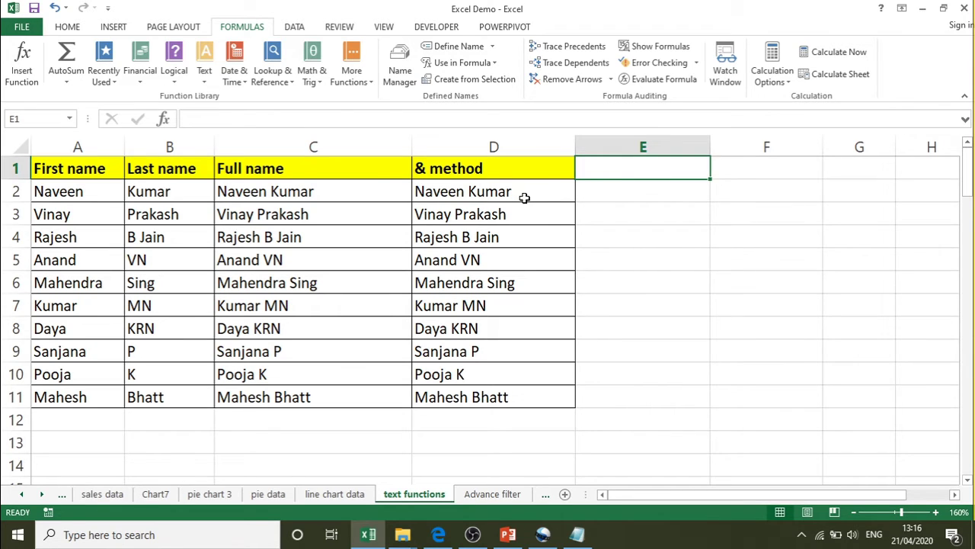
{"action": "type", "text": "Lec"}
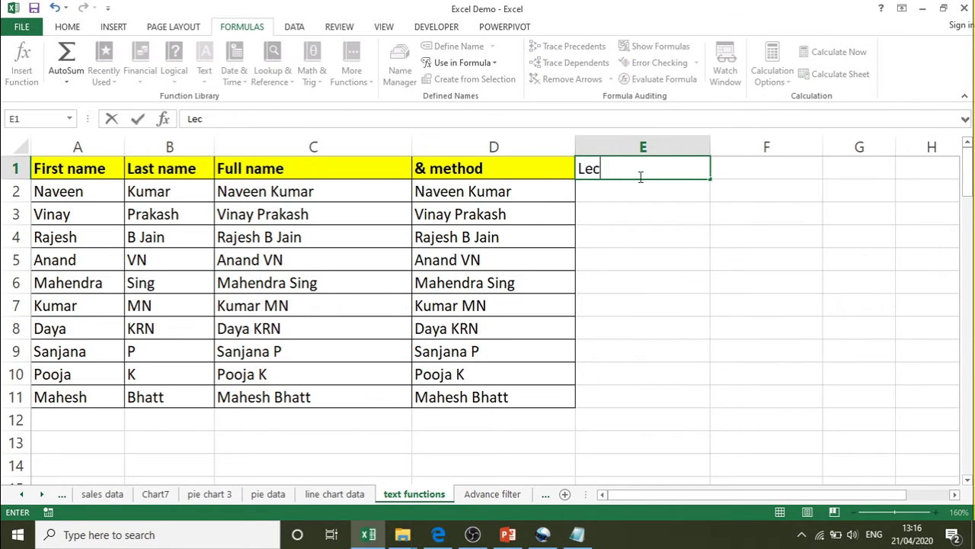
{"action": "key", "text": "BackSpace"}
{"action": "type", "text": "v"}
{"action": "key", "text": "BackSpace"}
{"action": "type", "text": "n"}
{"action": "key", "text": "ctrl+Return"}
{"action": "key", "text": "Return"}
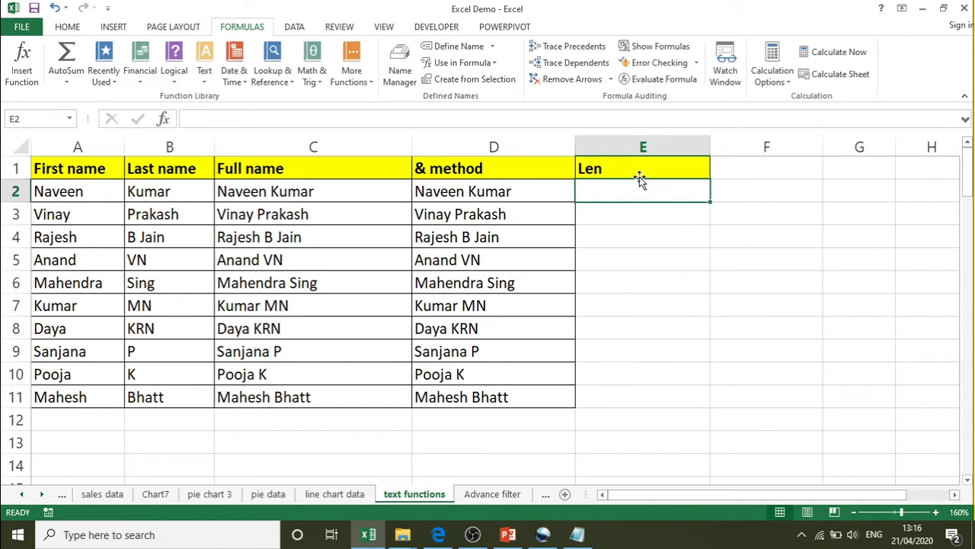
- Enter =LEN(D2) in E2 and fill it down to E11
{"action": "type", "text": "="}
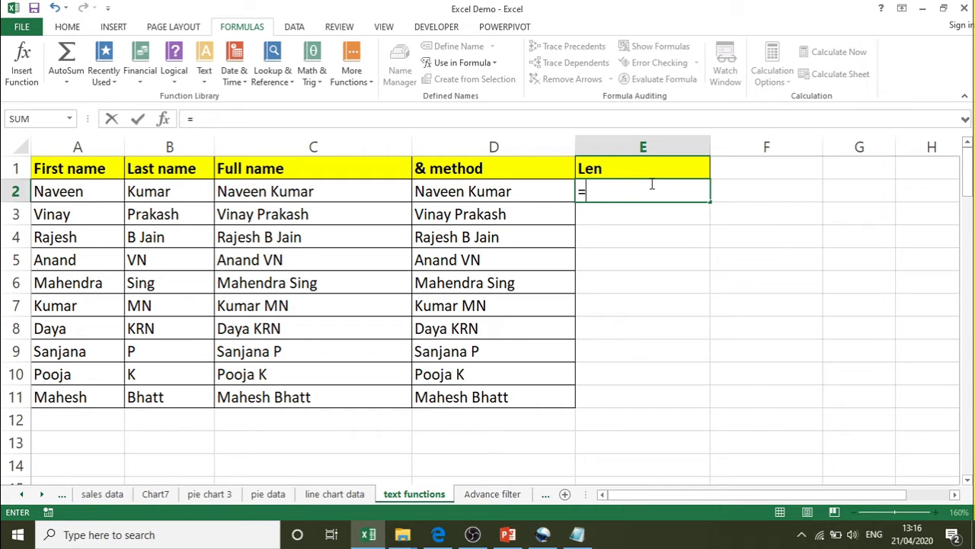
{"action": "type", "text": "le"}
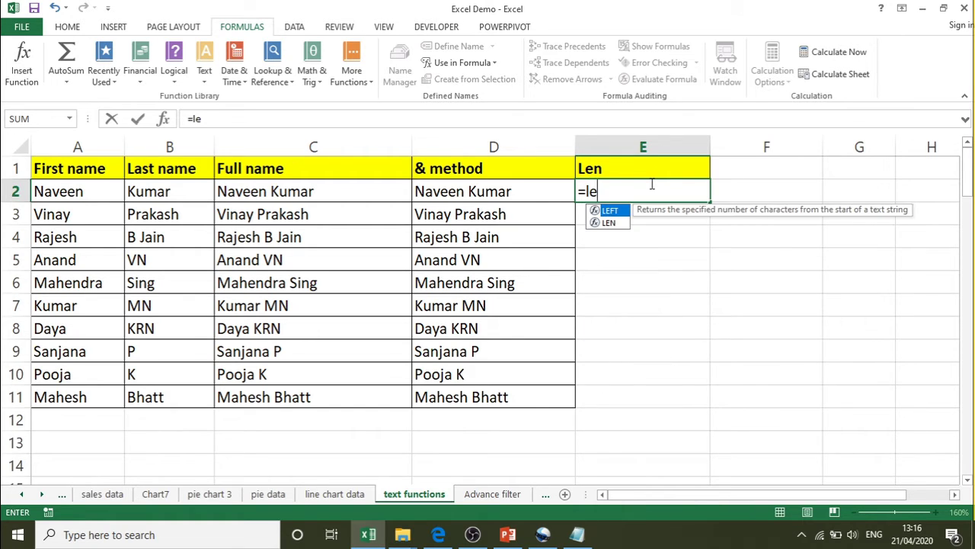
{"action": "type", "text": "n"}
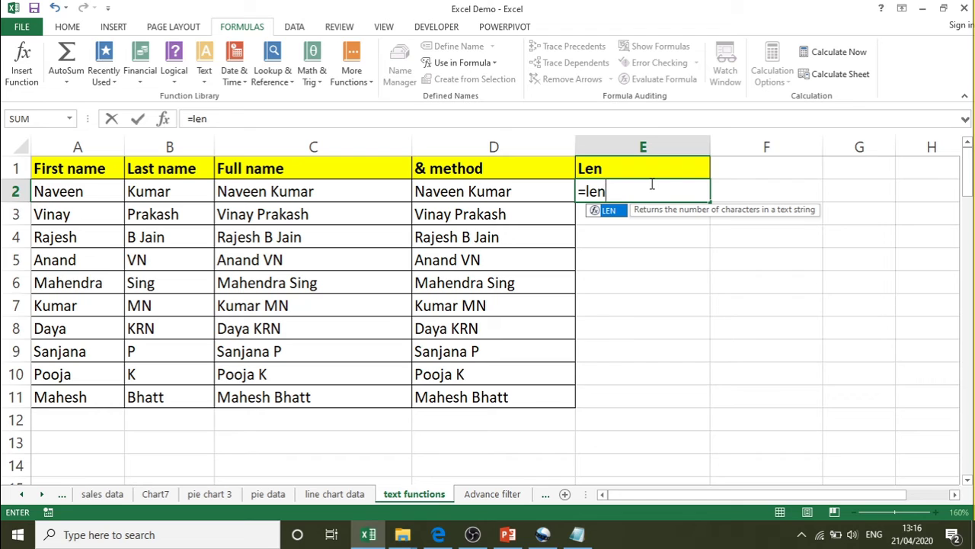
{"action": "key", "text": "Tab"}
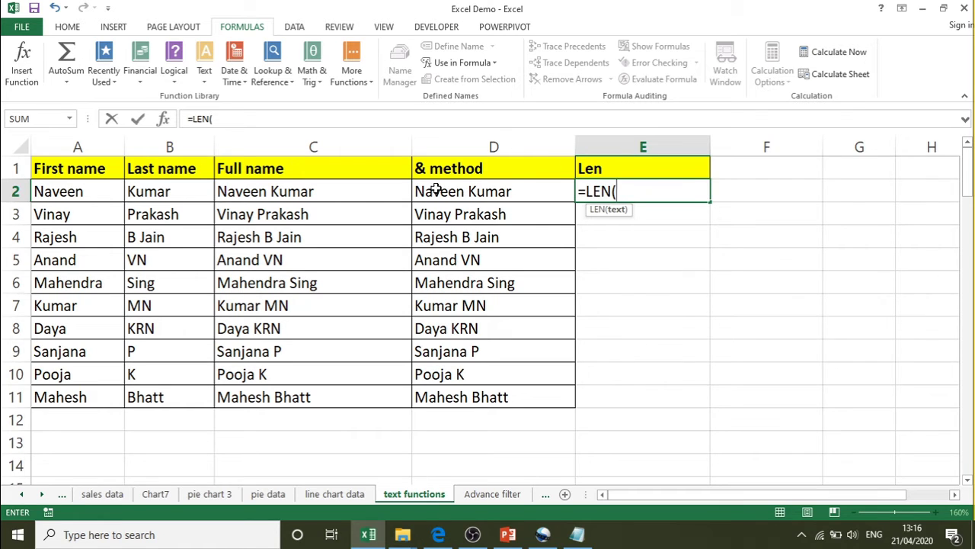
{"action": "left_click", "coordinate": [439, 191]}
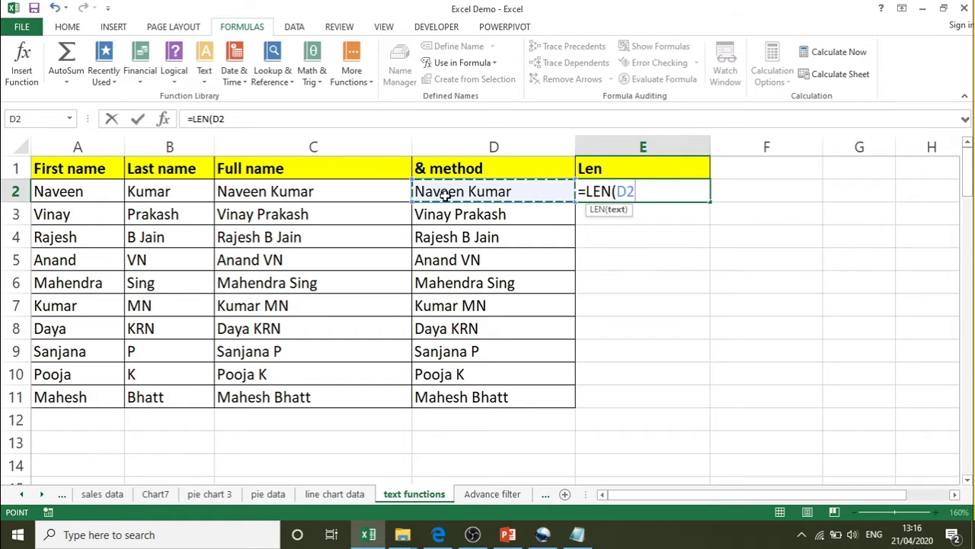
{"action": "type", "text": ")"}
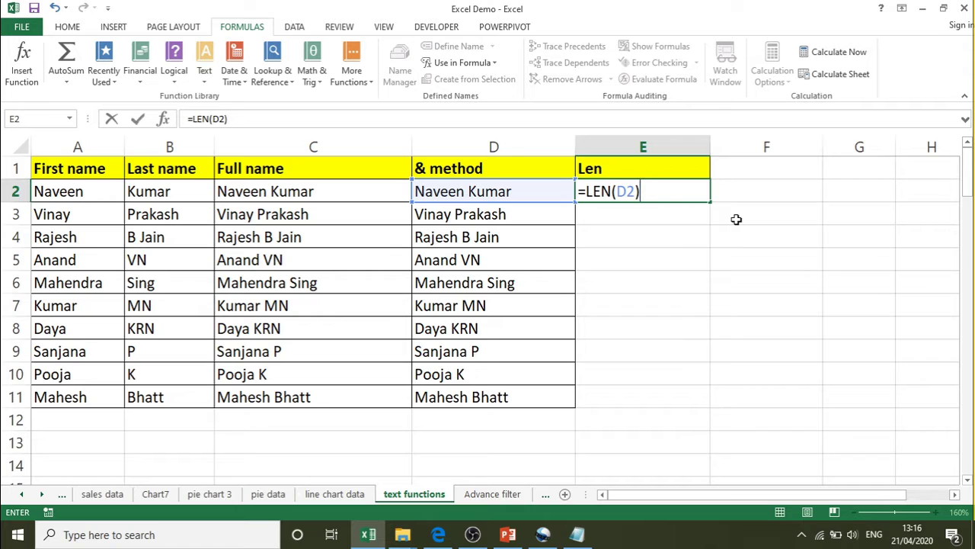
{"action": "key", "text": "Return"}
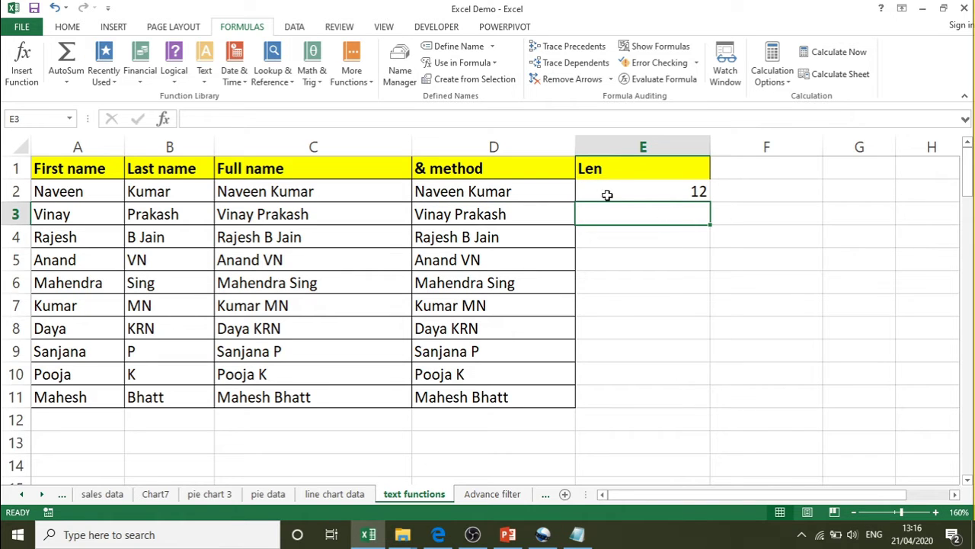
{"action": "left_click", "coordinate": [607, 195]}
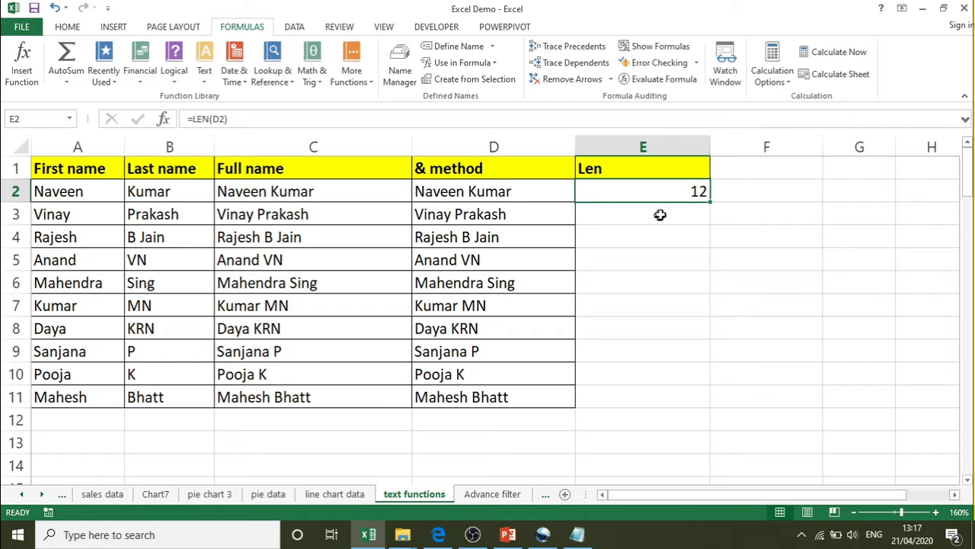
{"action": "left_click_drag", "start_coordinate": [710, 201], "coordinate": [696, 407]}
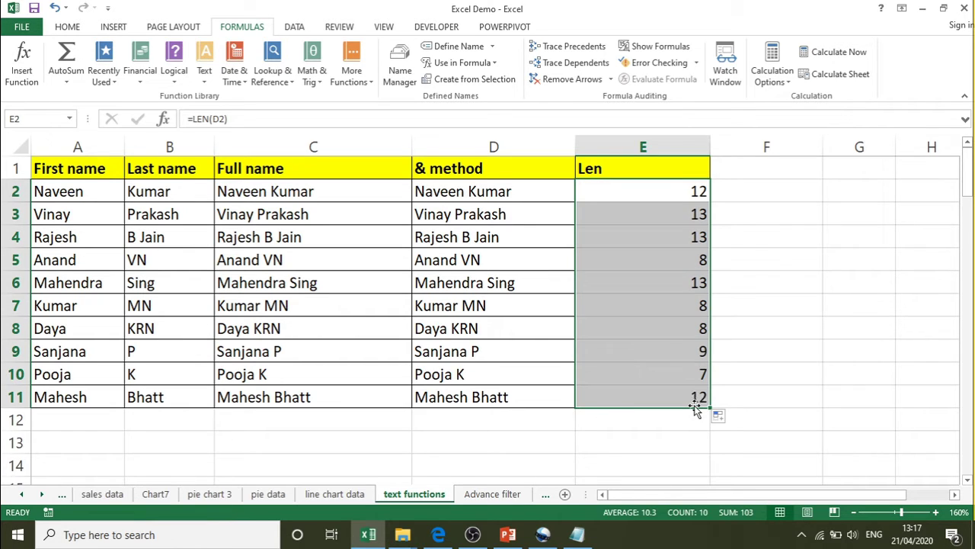
{"action": "double_click", "coordinate": [604, 191]}
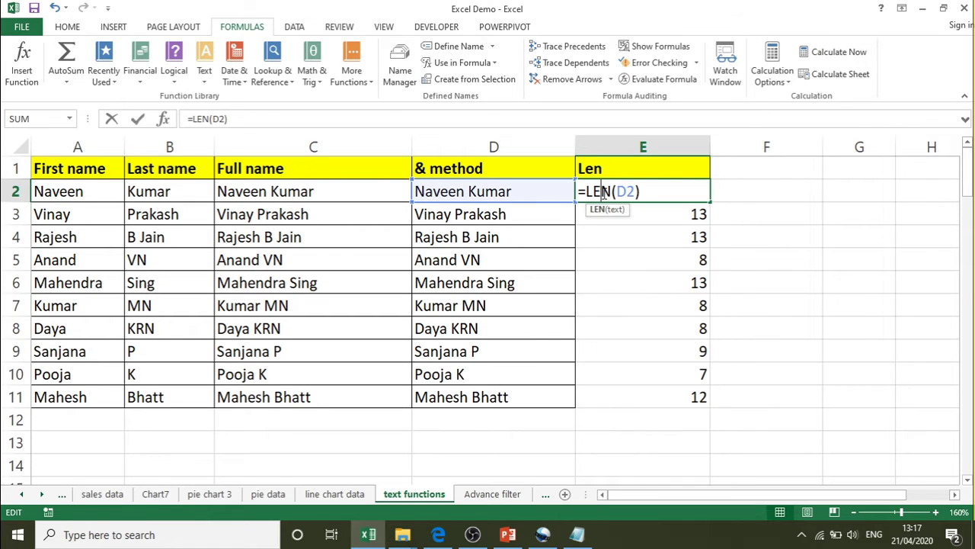
{"action": "left_click", "coordinate": [653, 194]}
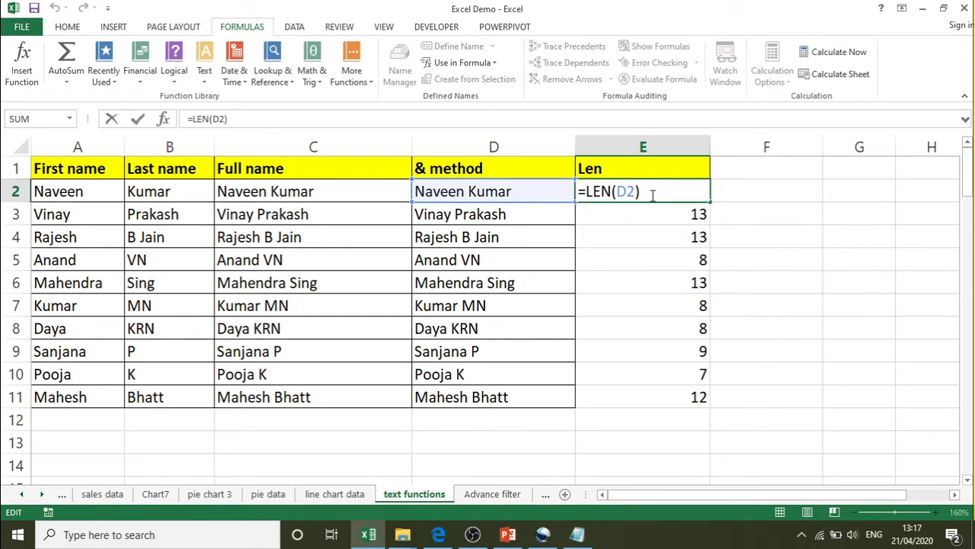
{"action": "key", "text": "Return"}
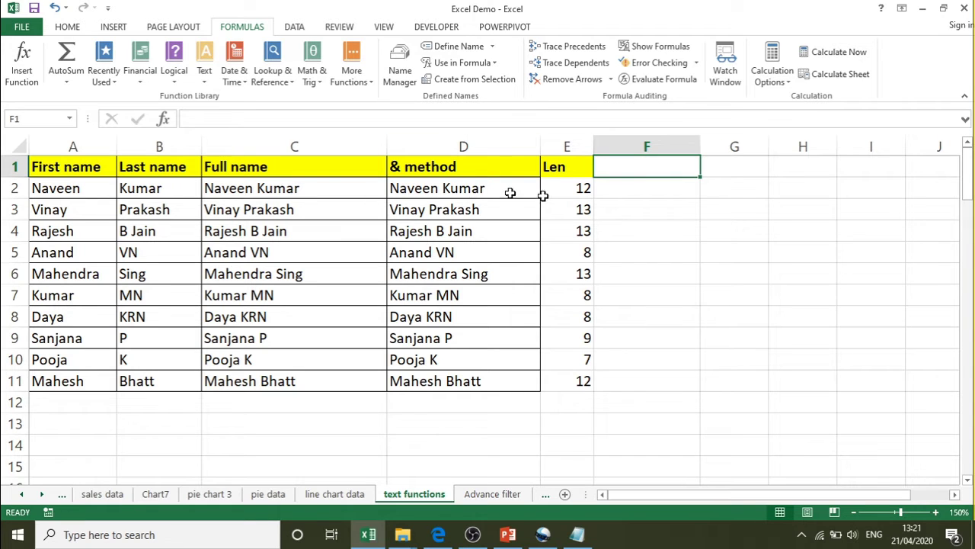
- Enter the heading 'upper case' in F1 and =UPPER(D2) in F2
{"action": "type", "text": "upp"}
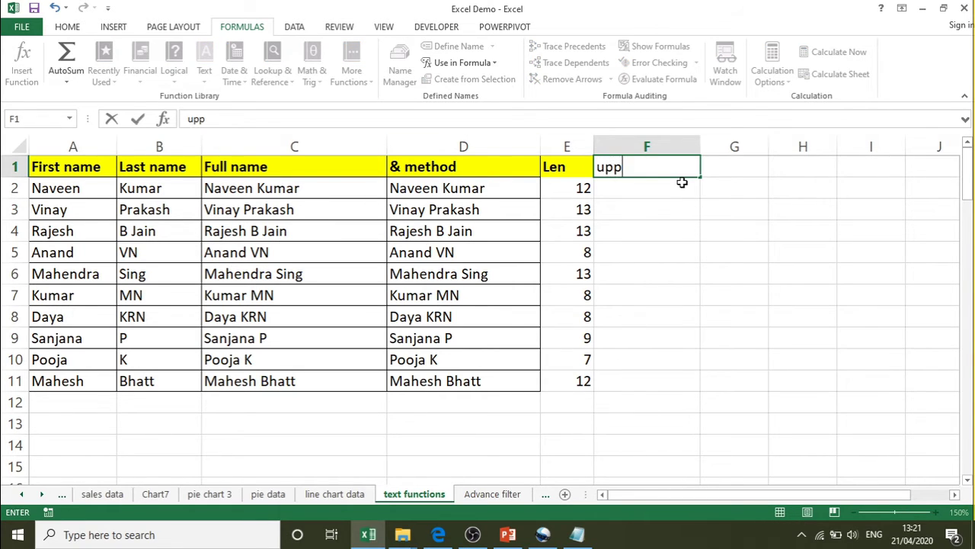
{"action": "type", "text": "er case"}
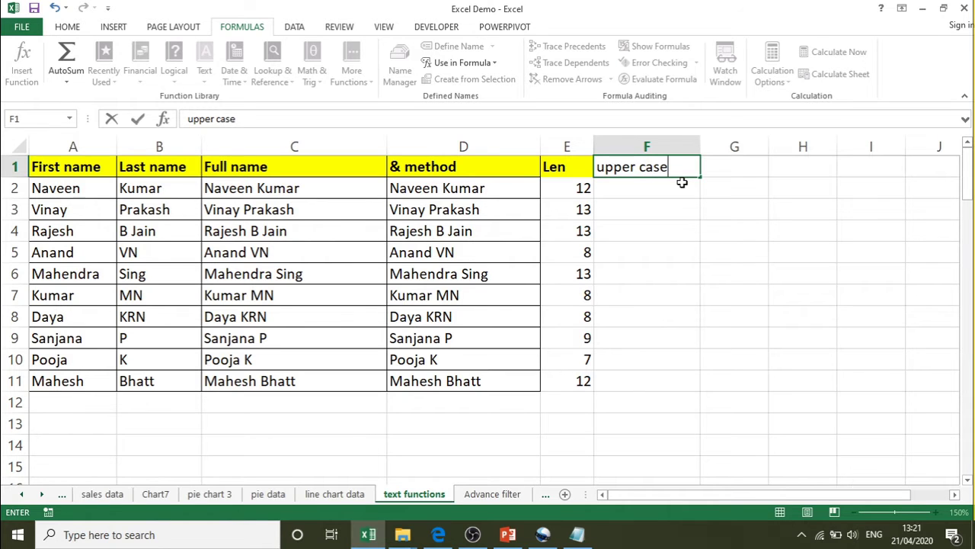
{"action": "key", "text": "Tab"}
{"action": "key", "text": "Left"}
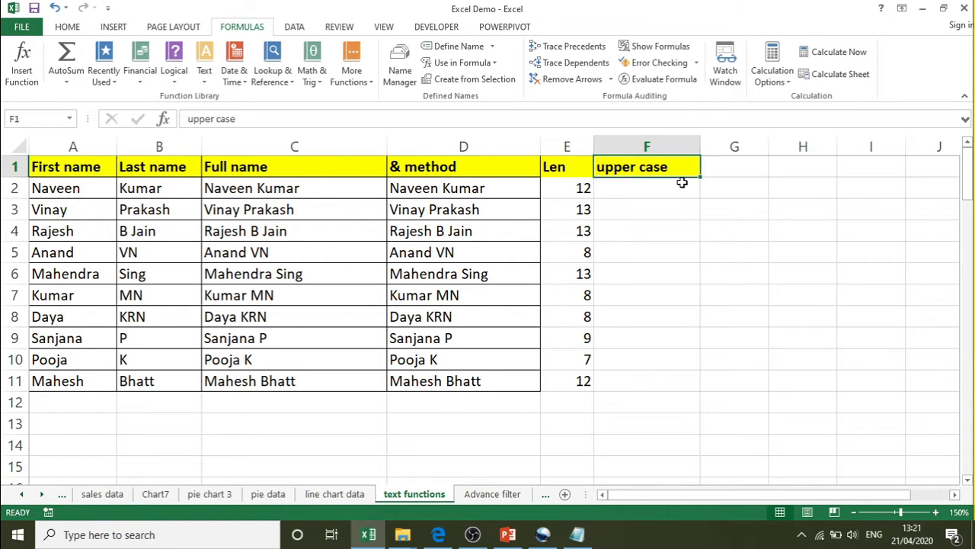
{"action": "key", "text": "Down"}
{"action": "type", "text": "="}
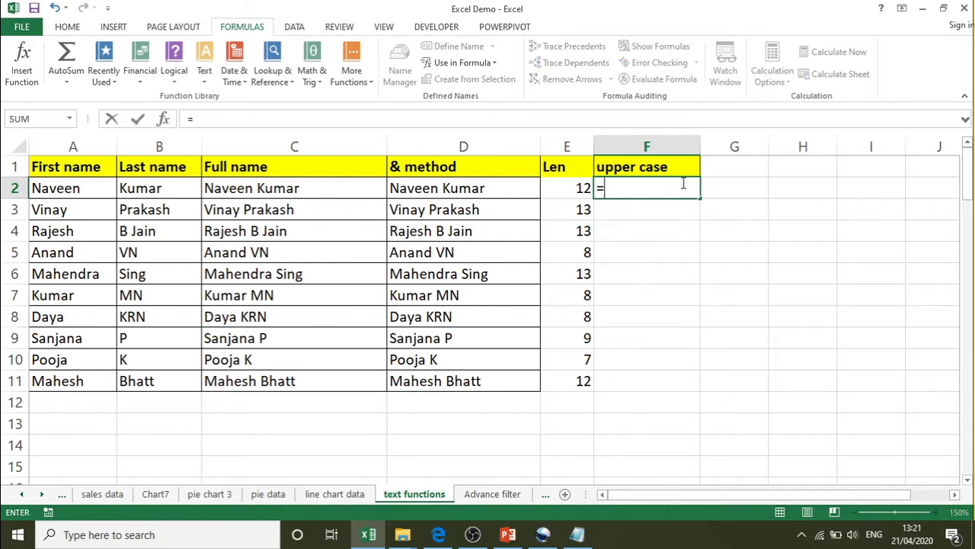
{"action": "type", "text": "up"}
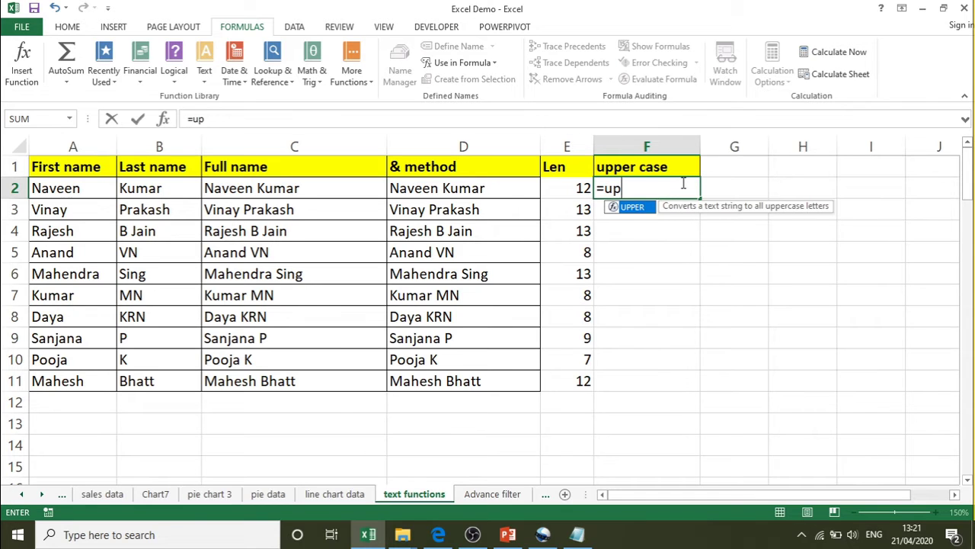
{"action": "key", "text": "Tab"}
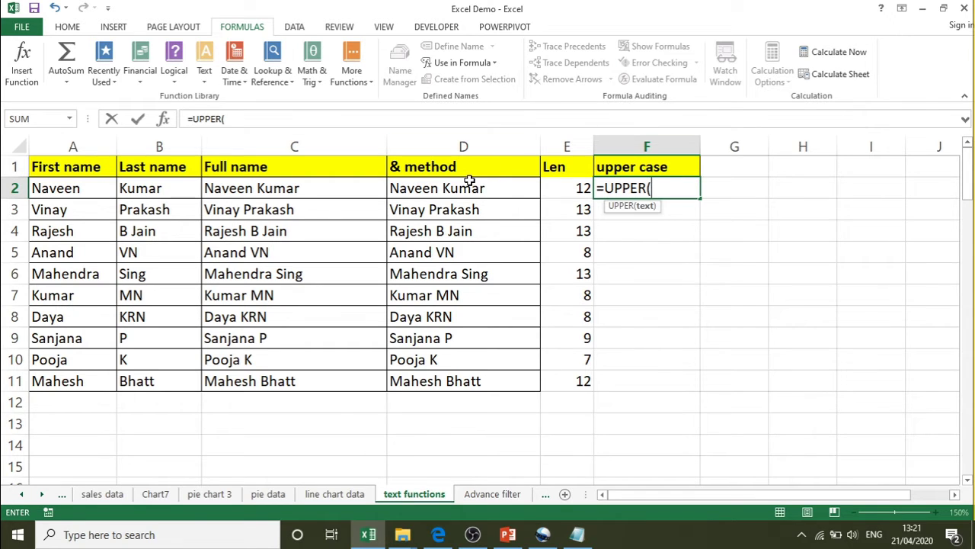
{"action": "left_click", "coordinate": [468, 188]}
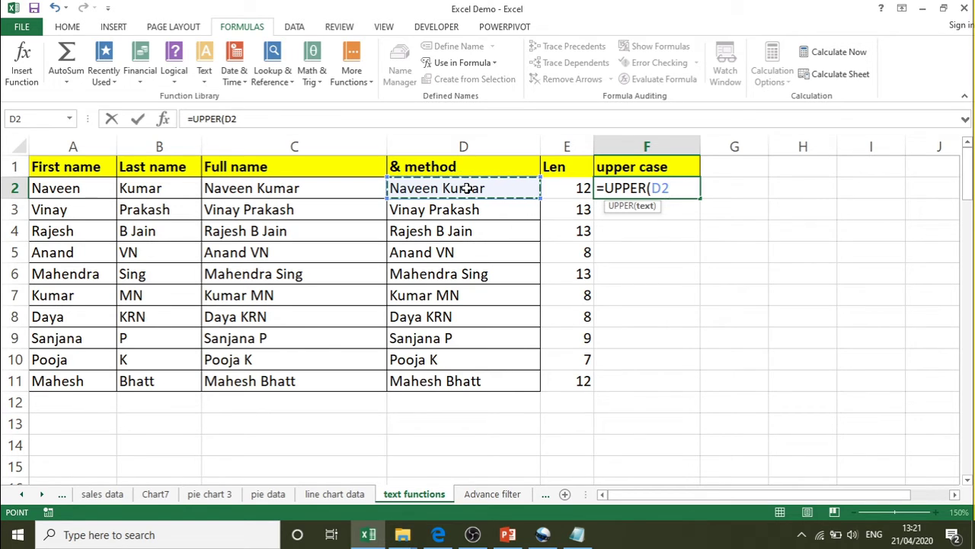
{"action": "type", "text": ")"}
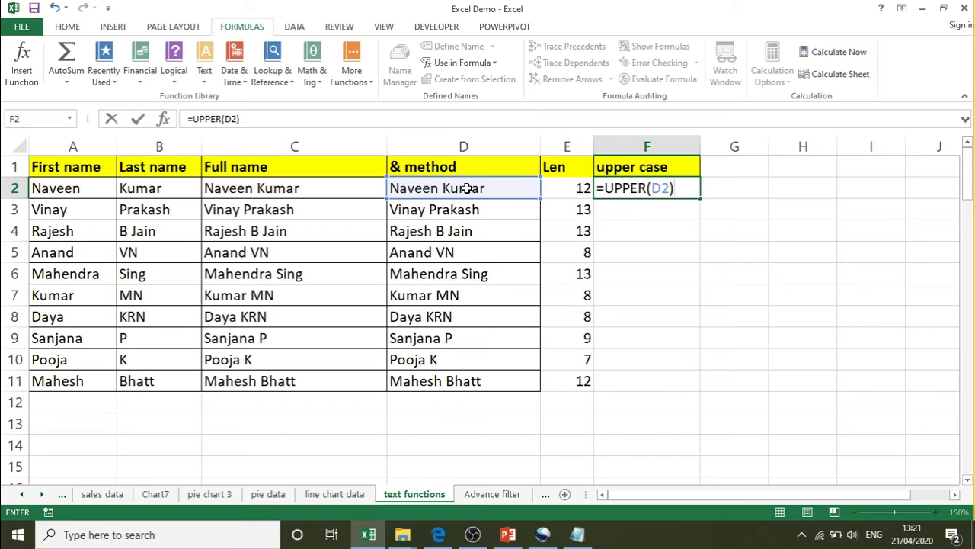
{"action": "key", "text": "Return"}
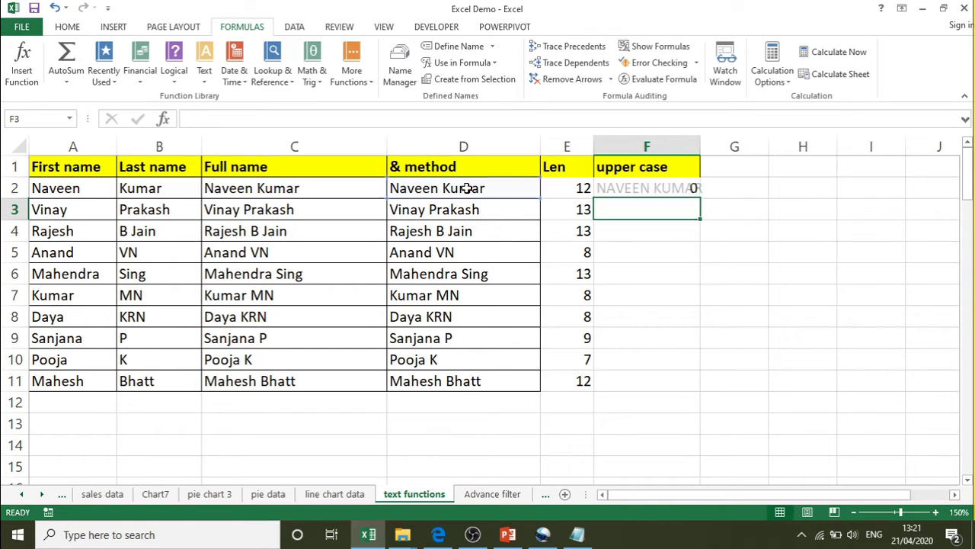
- Widen column F and fill the UPPER formula down to F11
{"action": "left_click_drag", "start_coordinate": [700, 147], "coordinate": [717, 147]}
{"action": "left_click", "coordinate": [663, 186]}
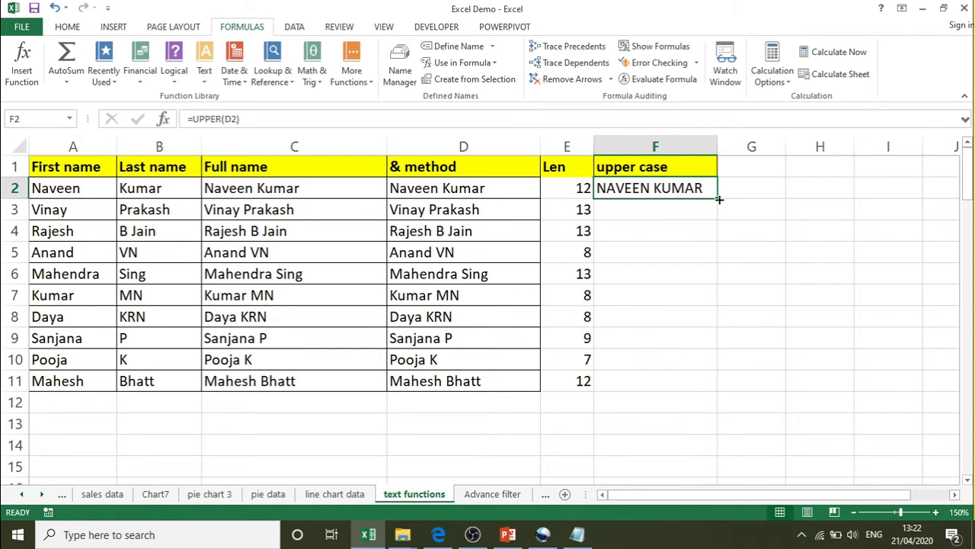
{"action": "left_click_drag", "start_coordinate": [717, 202], "coordinate": [690, 383]}
{"action": "left_click", "coordinate": [679, 401]}
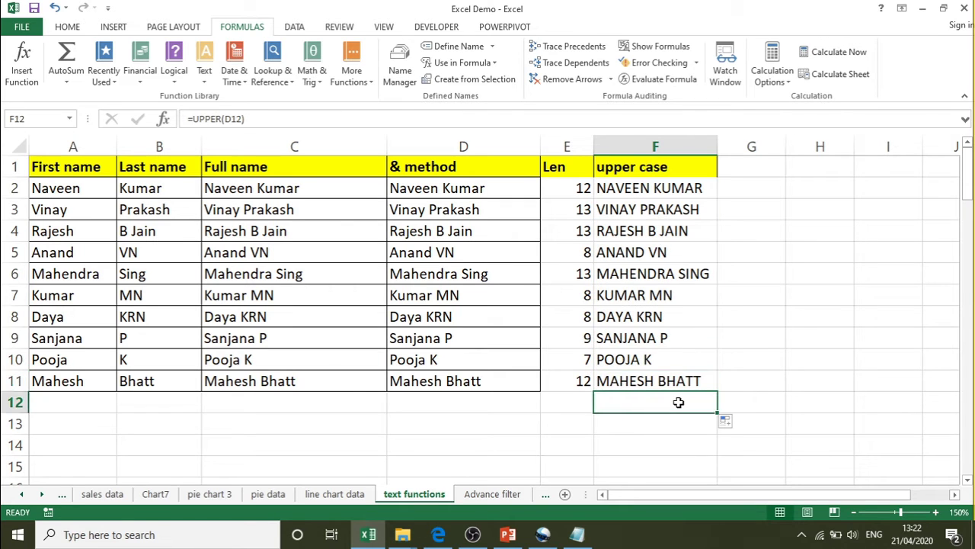
{"action": "left_click", "coordinate": [676, 189]}
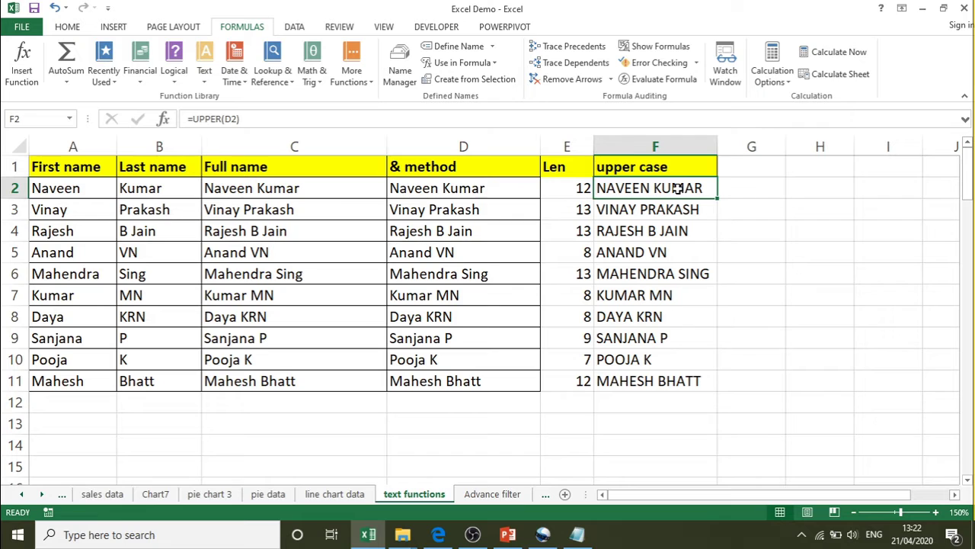
{"action": "left_click", "coordinate": [749, 165]}
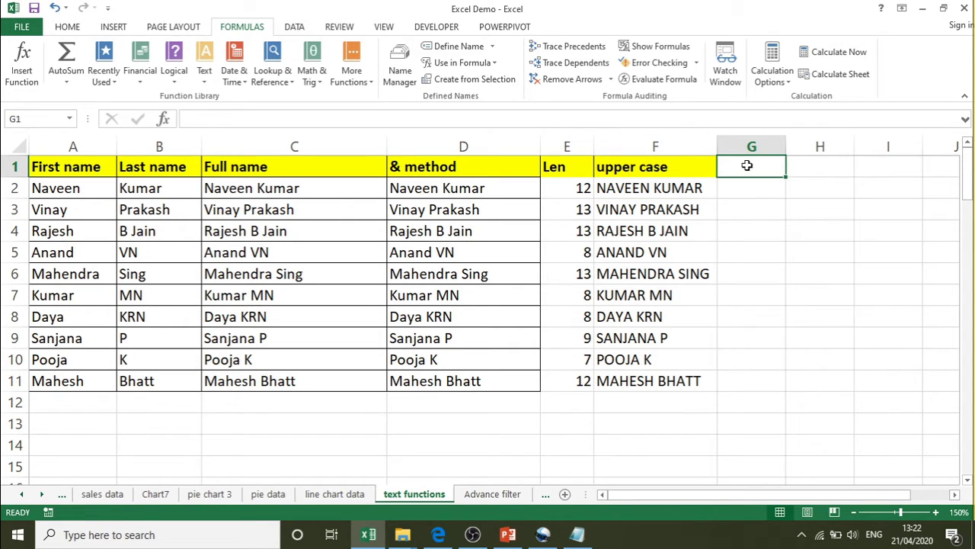
- Enter 'lower case' in G1 and =LOWER(D2) in G2, fill it to G11, and widen column G
{"action": "type", "text": "lower"}
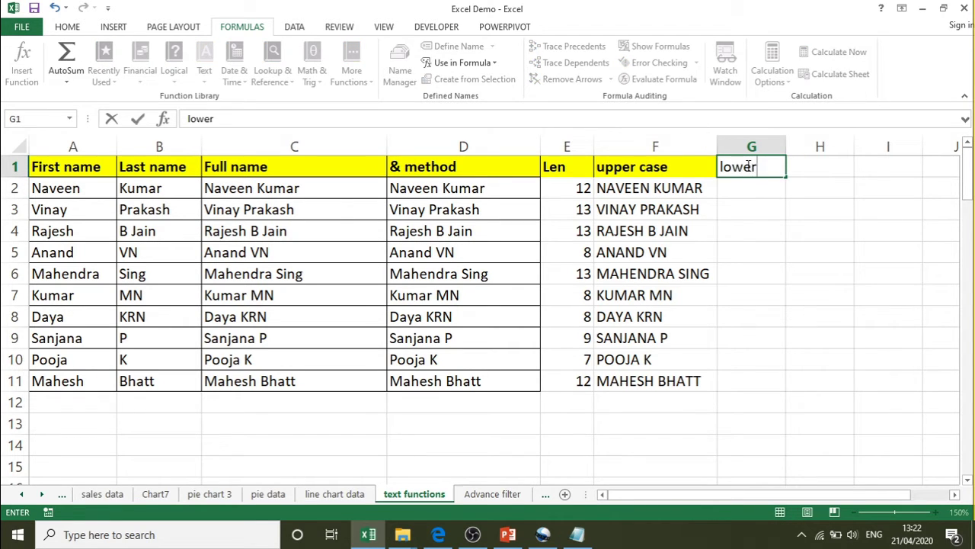
{"action": "type", "text": " case"}
{"action": "key", "text": "Return"}
{"action": "type", "text": "=l"}
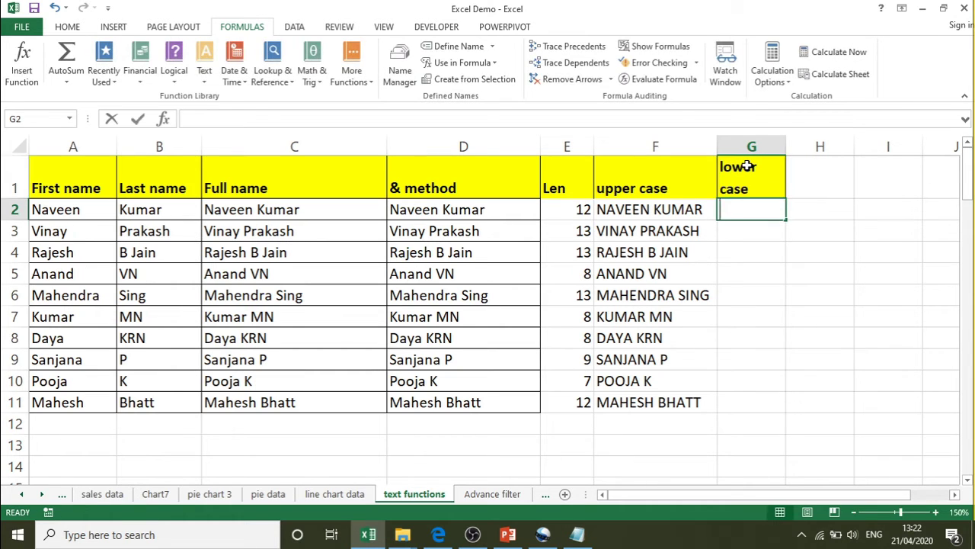
{"action": "type", "text": "owe"}
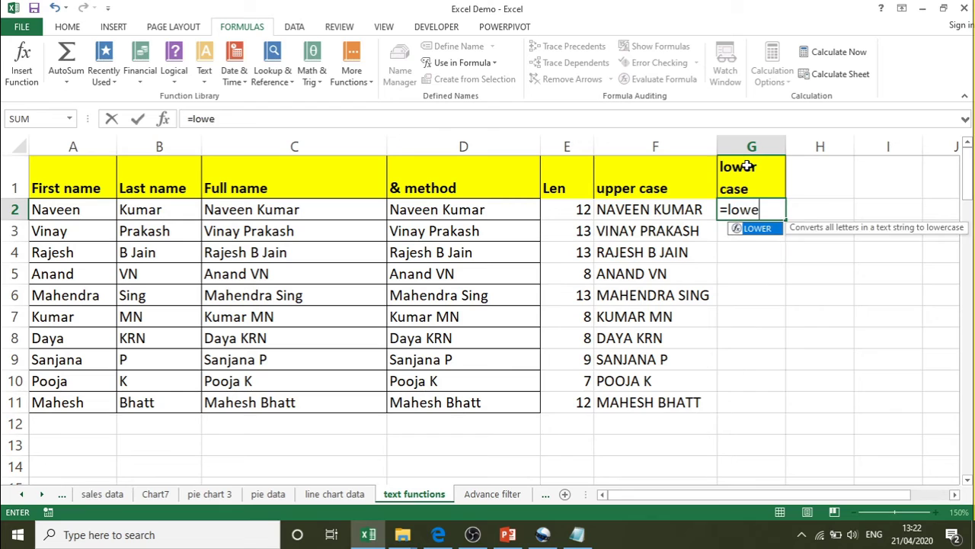
{"action": "key", "text": "Tab"}
{"action": "left_click", "coordinate": [483, 209]}
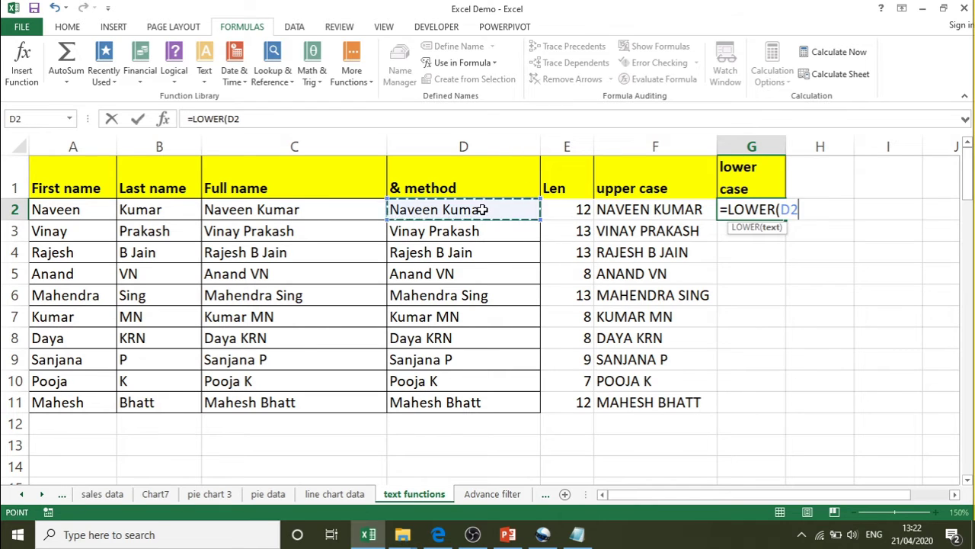
{"action": "type", "text": ")"}
{"action": "key", "text": "Return"}
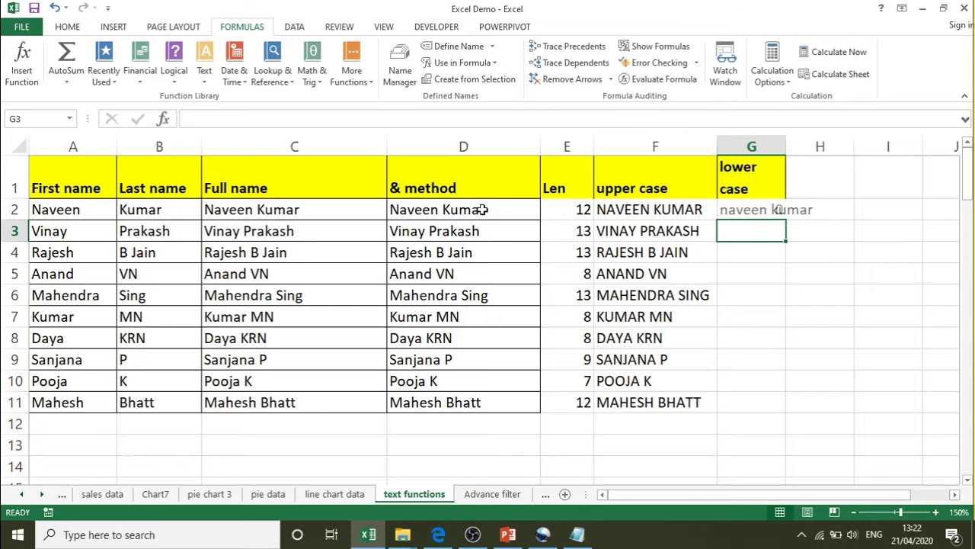
{"action": "left_click", "coordinate": [762, 210]}
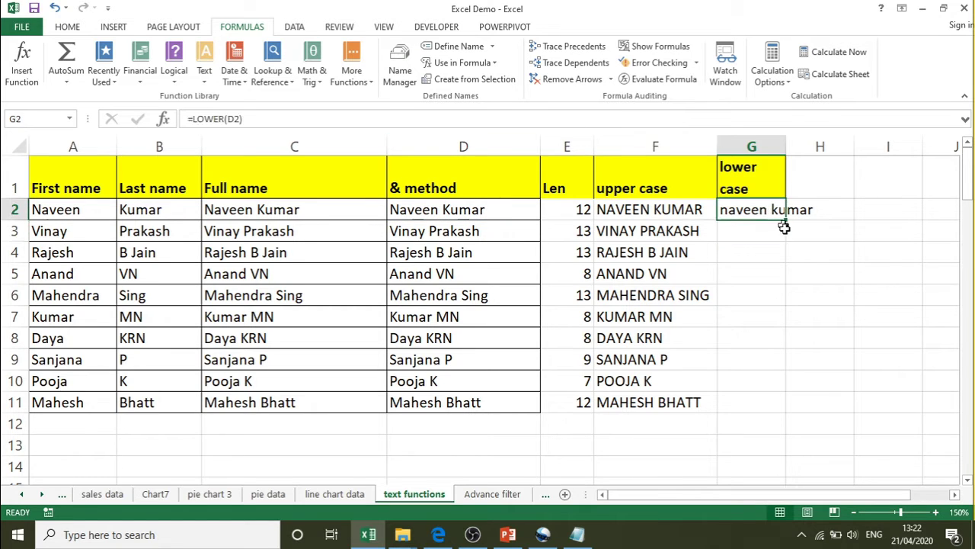
{"action": "left_click_drag", "start_coordinate": [785, 219], "coordinate": [773, 404]}
{"action": "left_click_drag", "start_coordinate": [782, 146], "coordinate": [822, 146]}
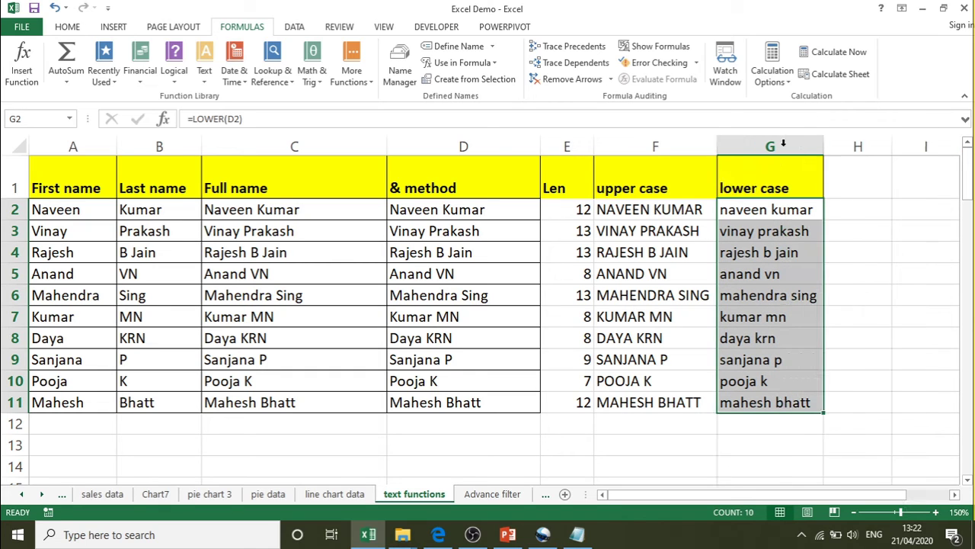
{"action": "left_click", "coordinate": [678, 219]}
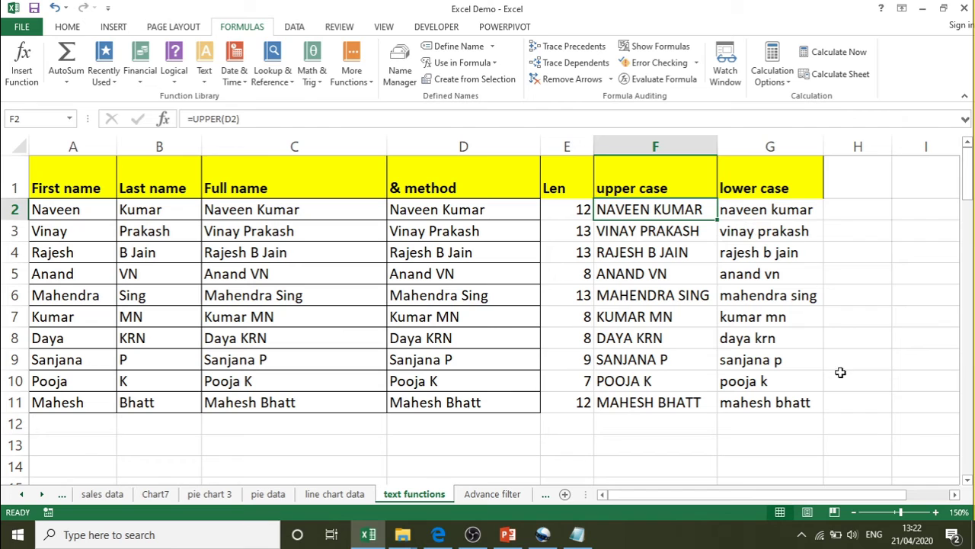
- Widen column H and enter the heading 'proper case' in H1
{"action": "left_click", "coordinate": [954, 495]}
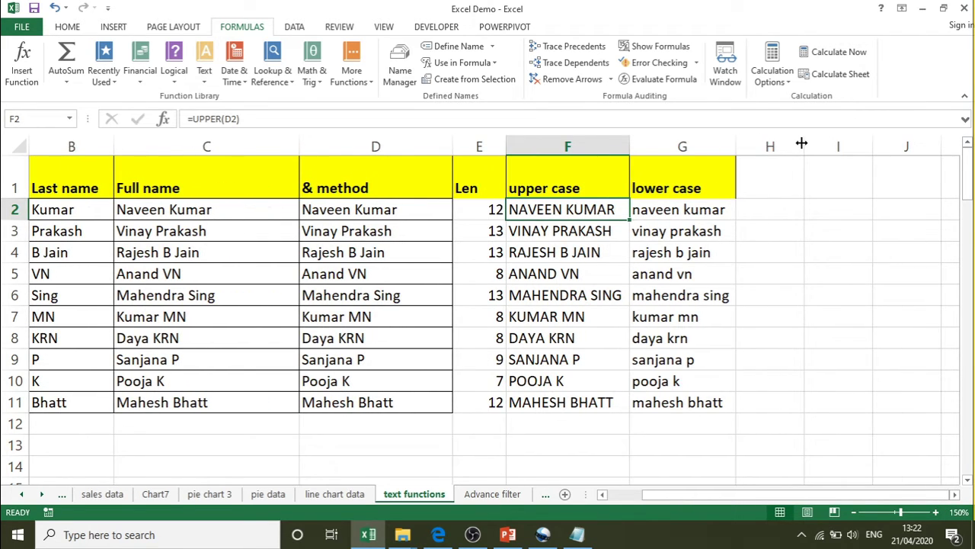
{"action": "left_click_drag", "start_coordinate": [804, 145], "coordinate": [881, 151]}
{"action": "left_click", "coordinate": [777, 184]}
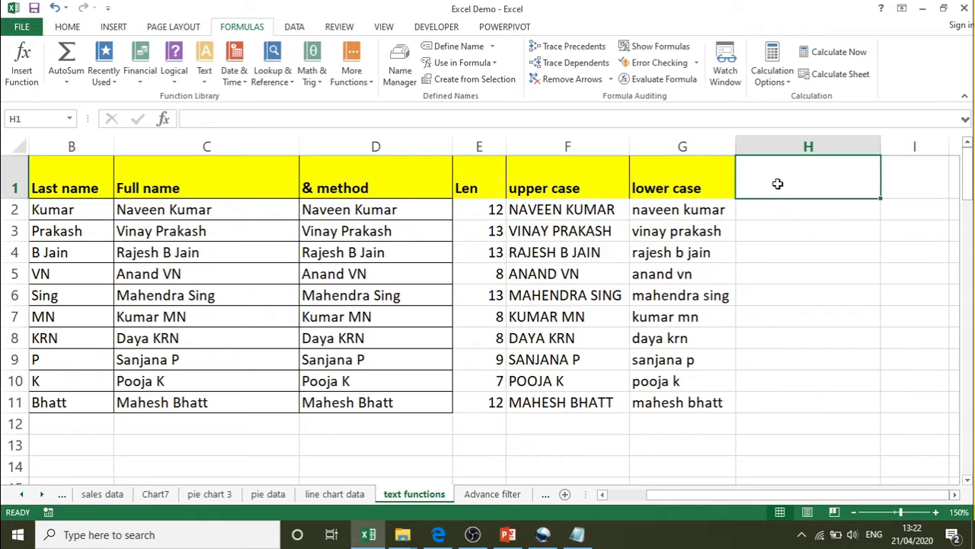
{"action": "type", "text": "p"}
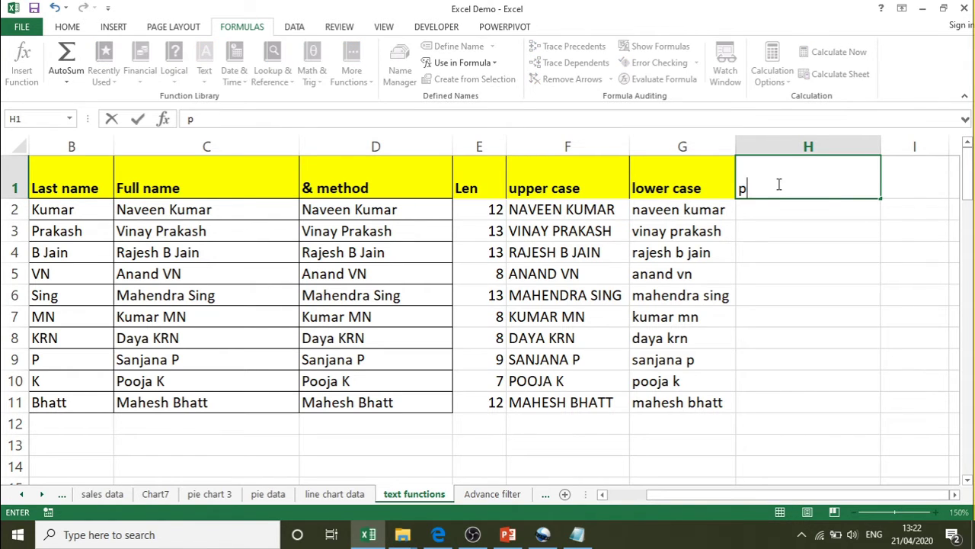
{"action": "type", "text": "roper case"}
{"action": "key", "text": "Return"}
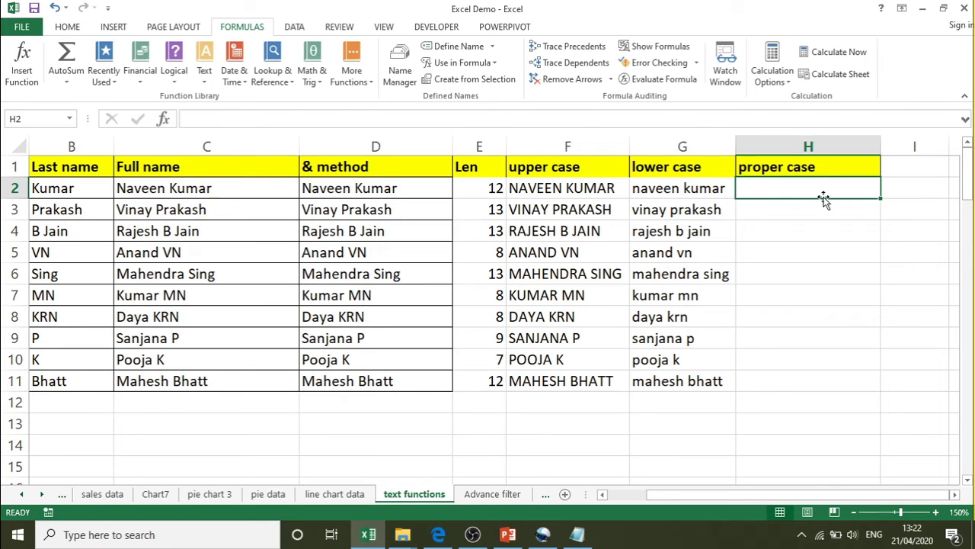
- Enter =PROPER(G2) in H2 and fill it down to H11
{"action": "type", "text": "=pr"}
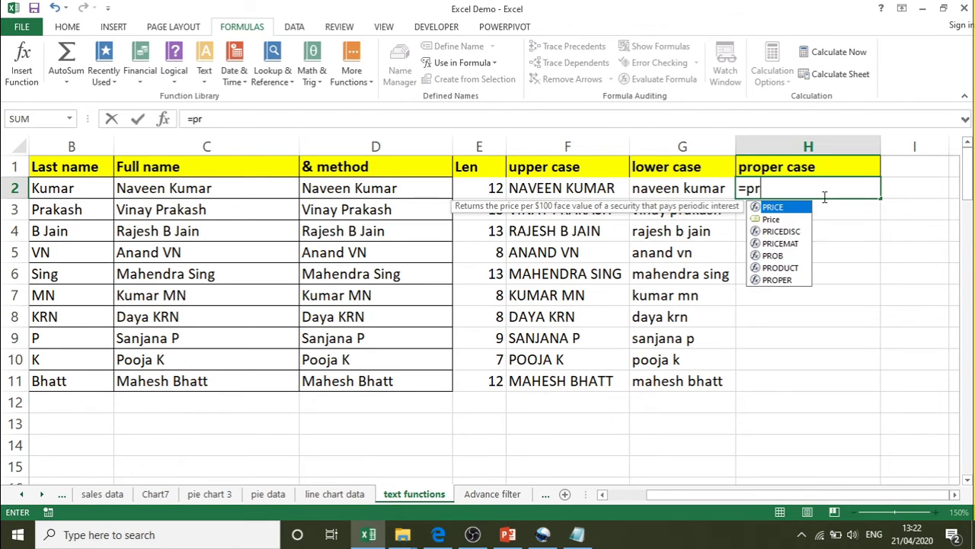
{"action": "type", "text": "op"}
{"action": "key", "text": "Tab"}
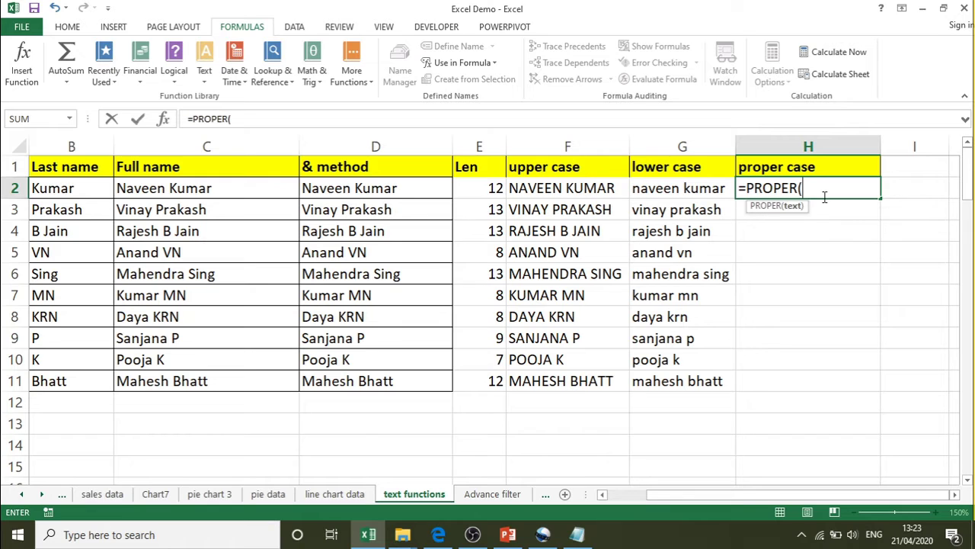
{"action": "left_click", "coordinate": [663, 191]}
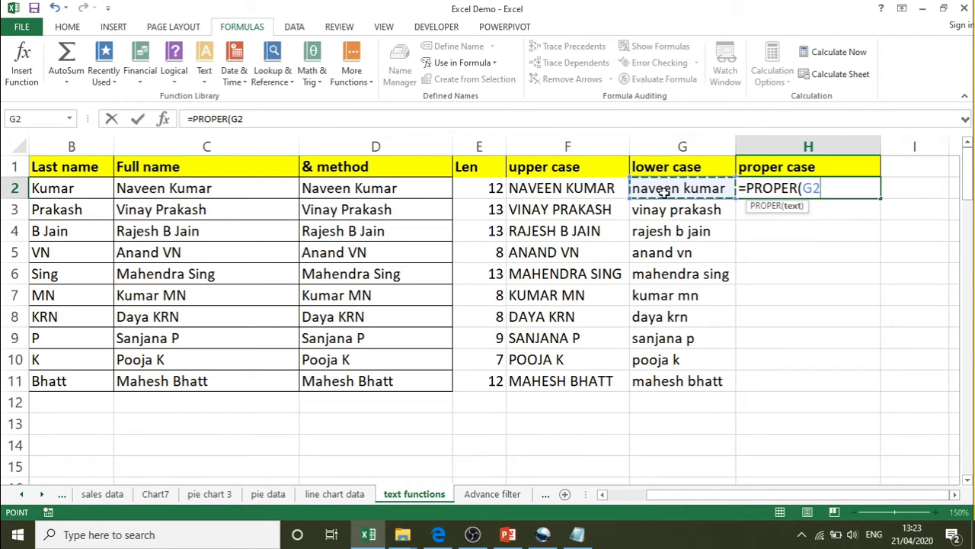
{"action": "type", "text": ")"}
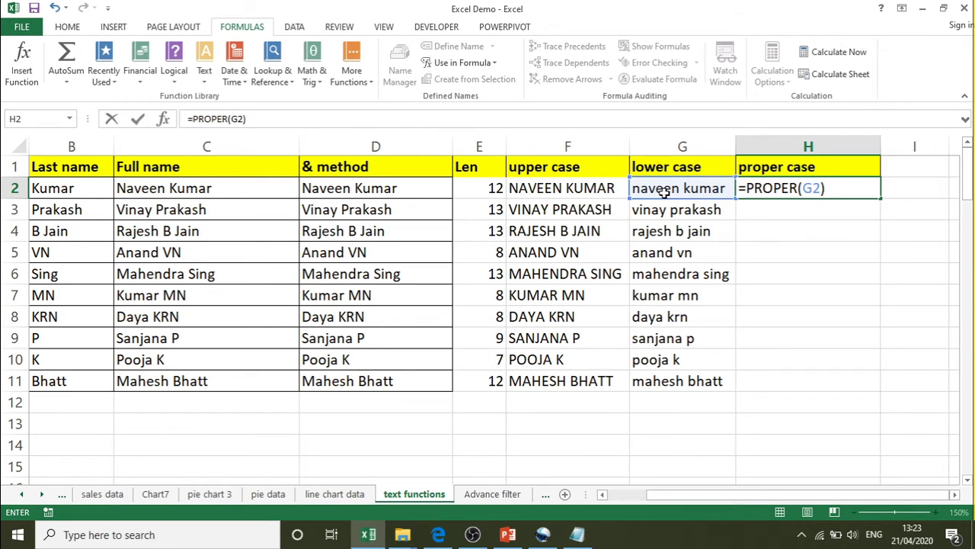
{"action": "key", "text": "Return"}
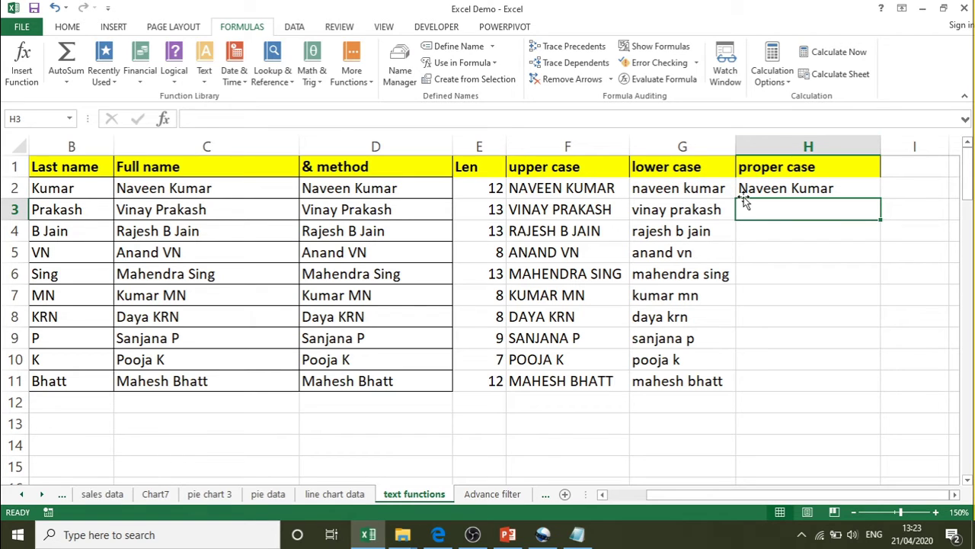
{"action": "left_click", "coordinate": [814, 190]}
{"action": "left_click_drag", "start_coordinate": [881, 198], "coordinate": [868, 401]}
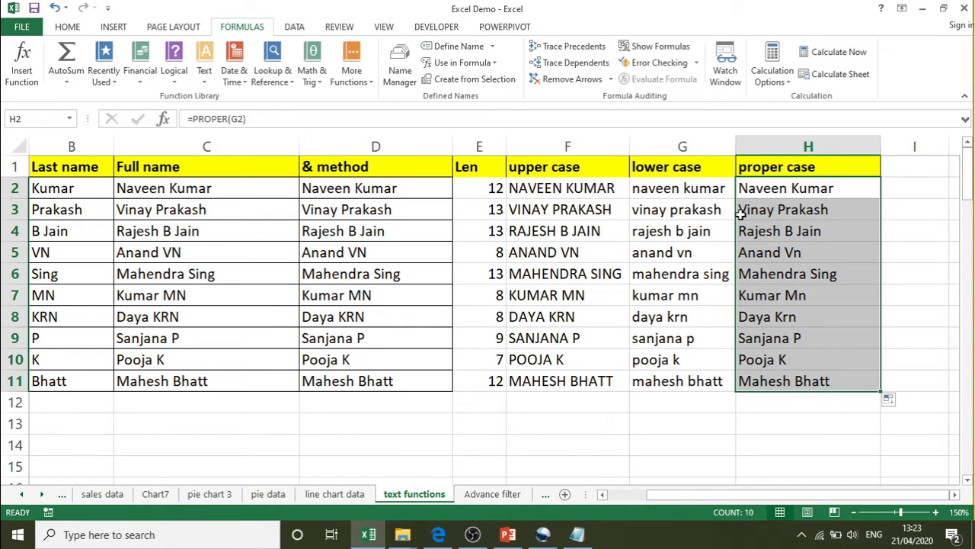
{"action": "left_click", "coordinate": [559, 182]}
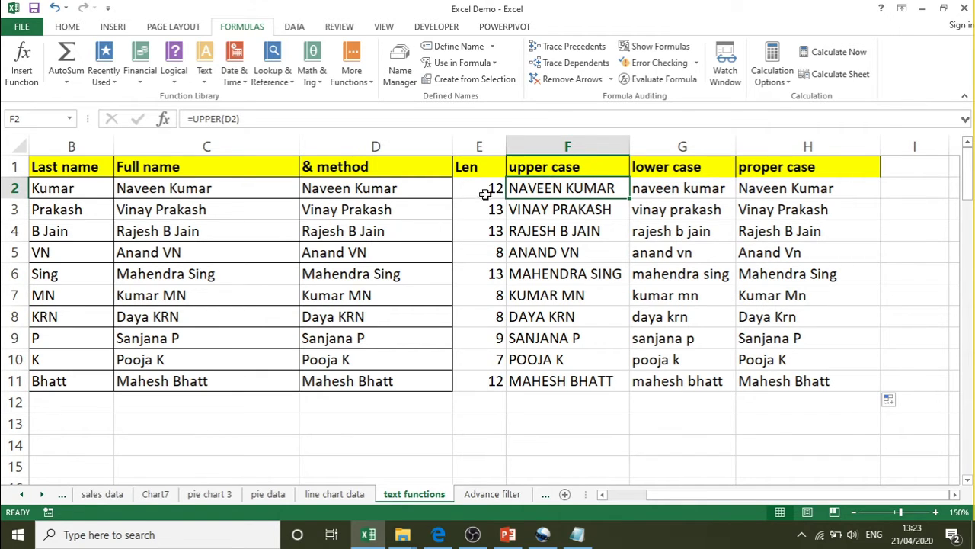
{"action": "double_click", "coordinate": [511, 188]}
{"action": "key", "text": "Escape"}
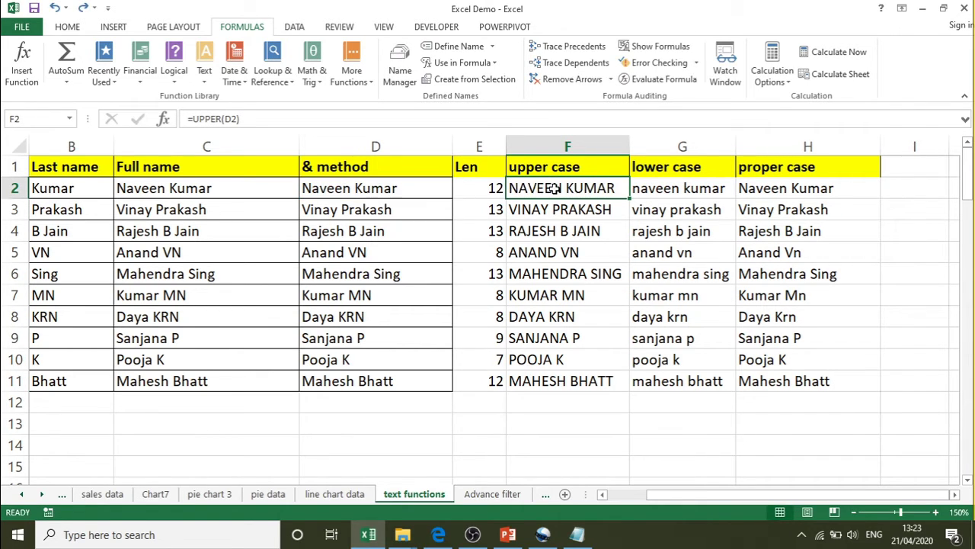
{"action": "double_click", "coordinate": [512, 188]}
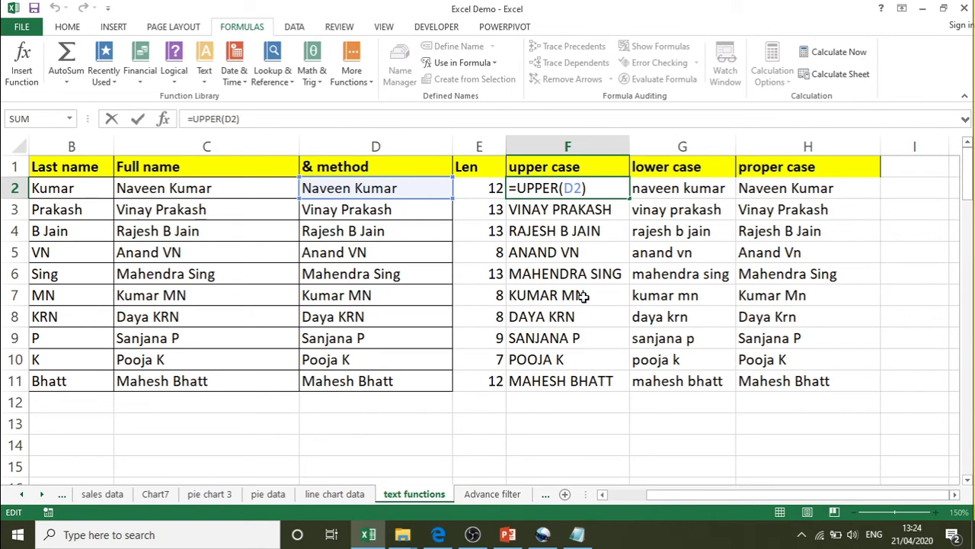
{"action": "key", "text": "Return"}
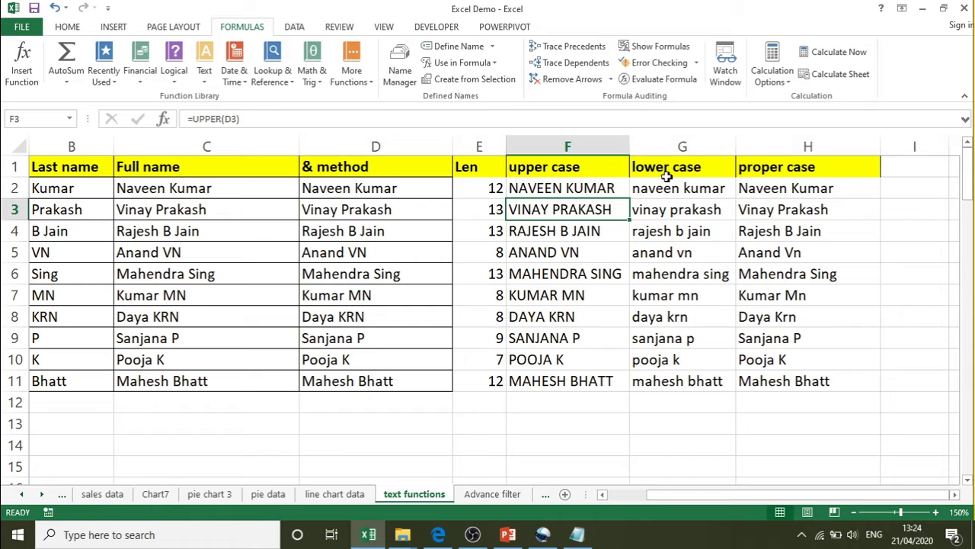
{"action": "double_click", "coordinate": [653, 189]}
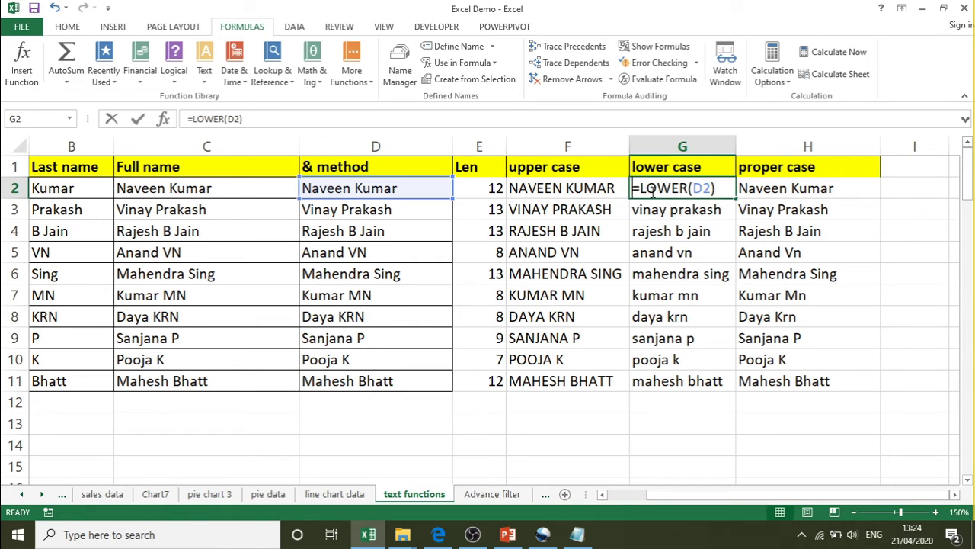
{"action": "left_click", "coordinate": [718, 188]}
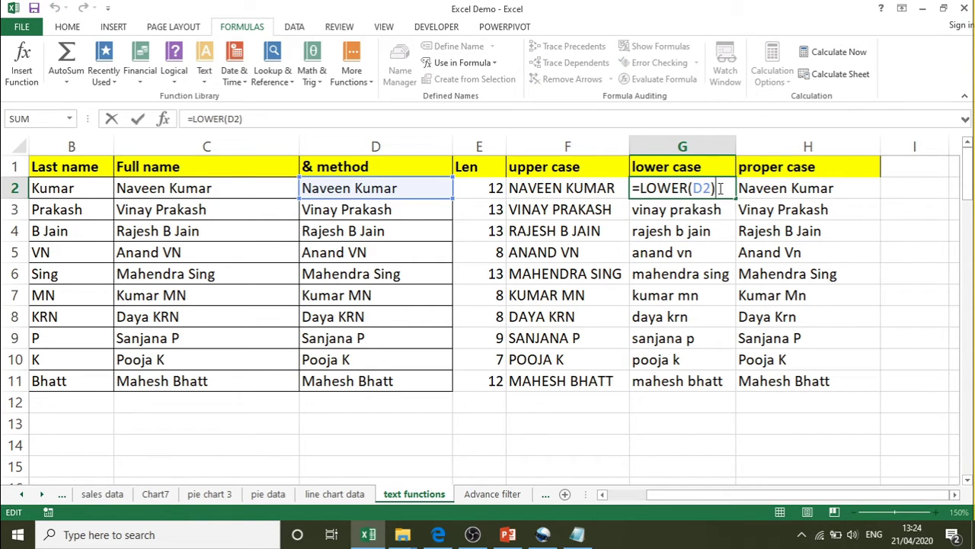
{"action": "key", "text": "Return"}
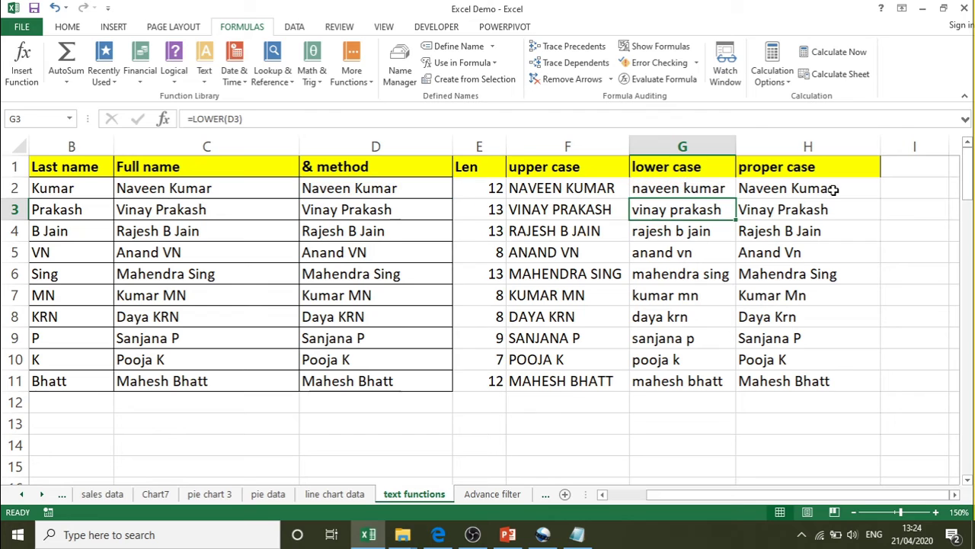
{"action": "double_click", "coordinate": [834, 190]}
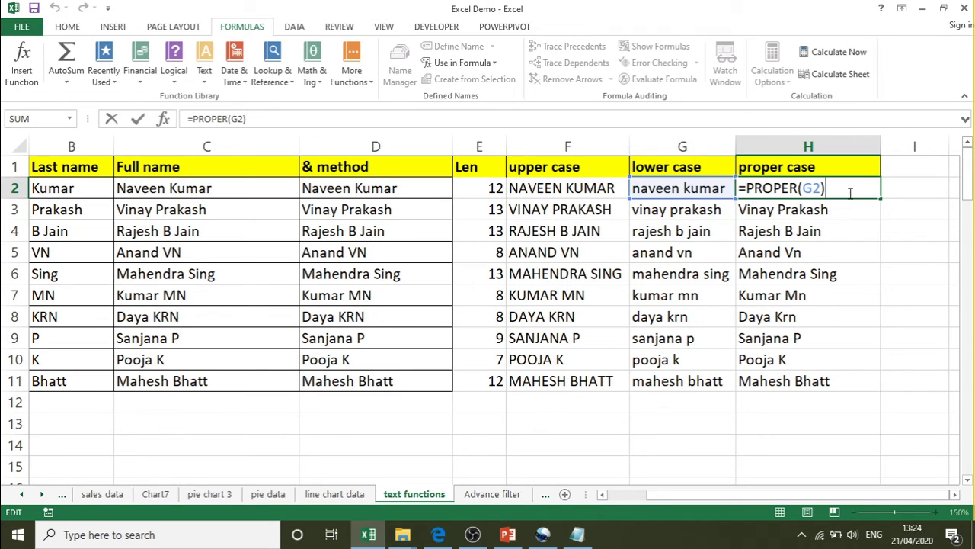
{"action": "key", "text": "Return"}
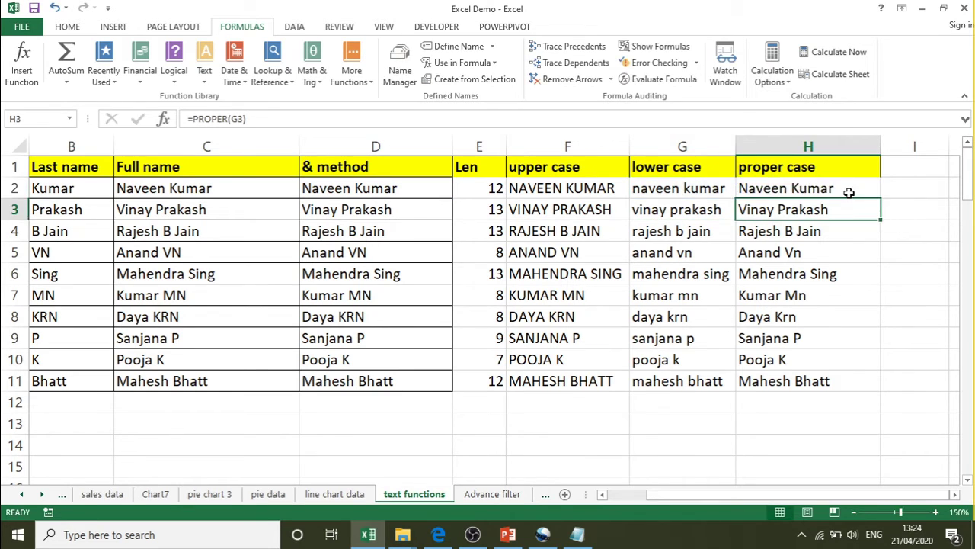
{"action": "left_click", "coordinate": [490, 168]}
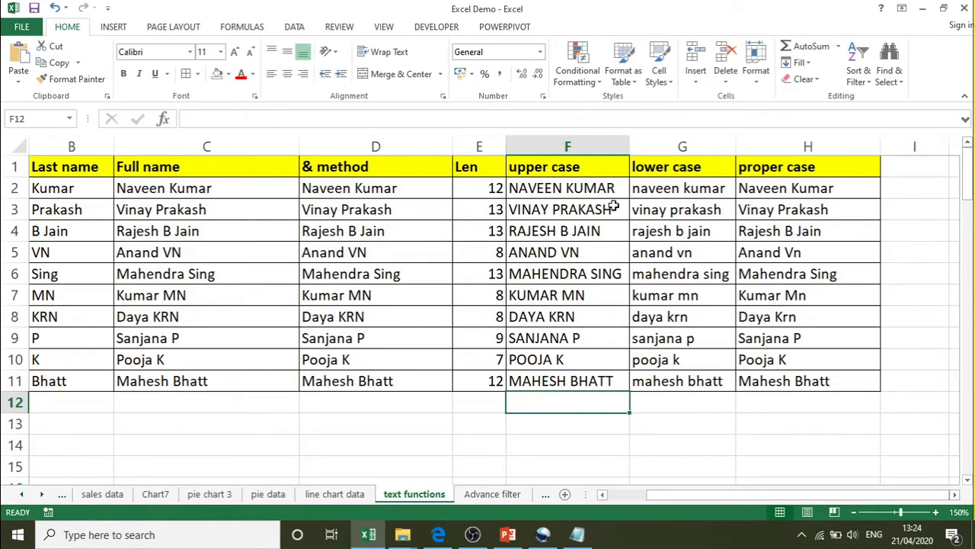
{"action": "left_click", "coordinate": [538, 183]}
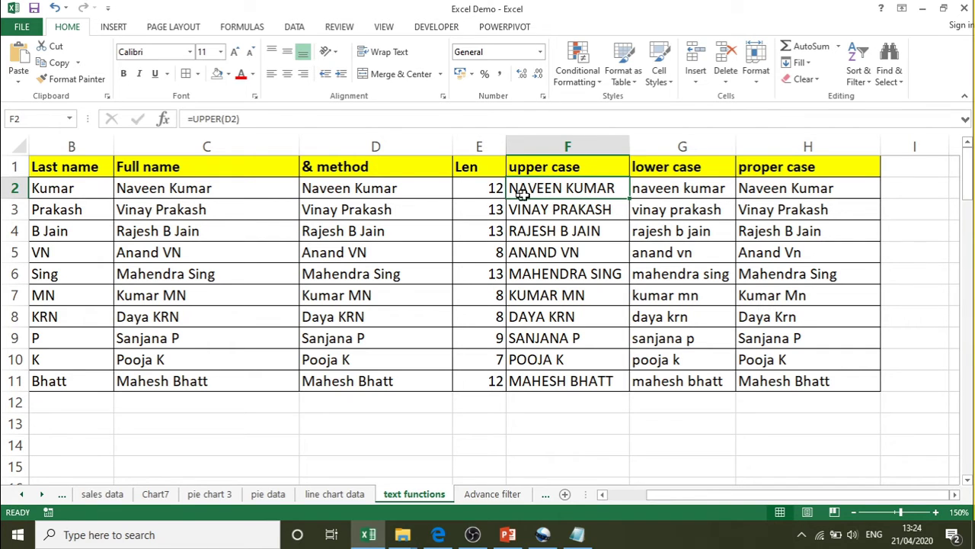
{"action": "left_click", "coordinate": [381, 189]}
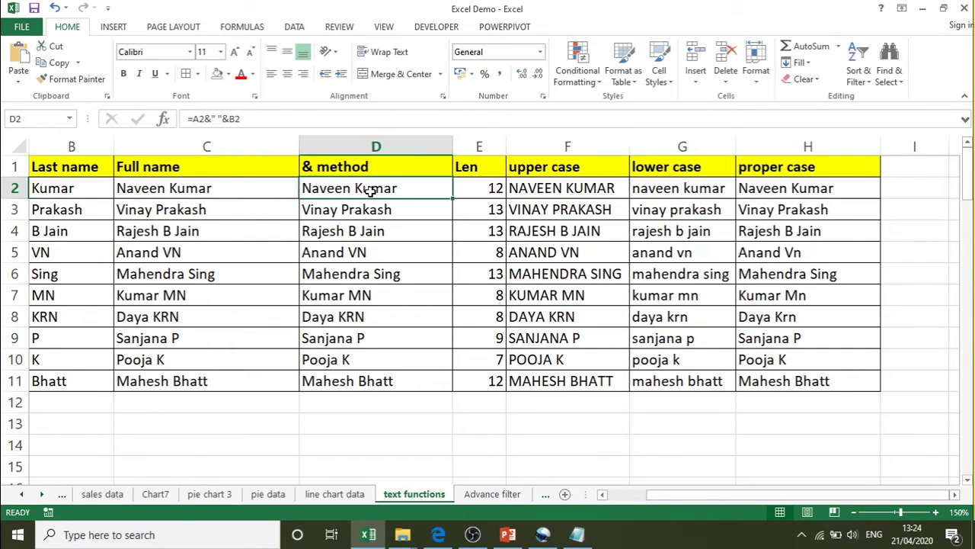
{"action": "left_click", "coordinate": [569, 188]}
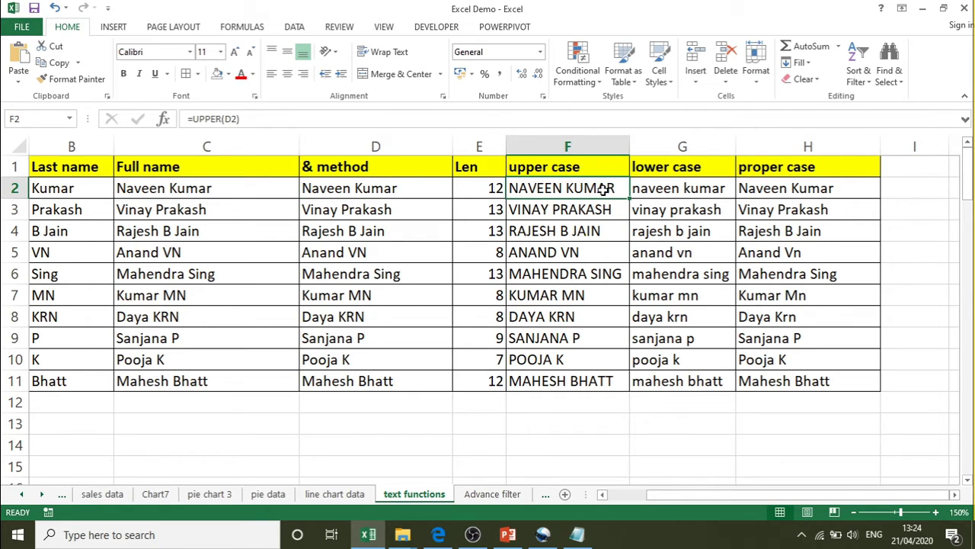
{"action": "double_click", "coordinate": [602, 189]}
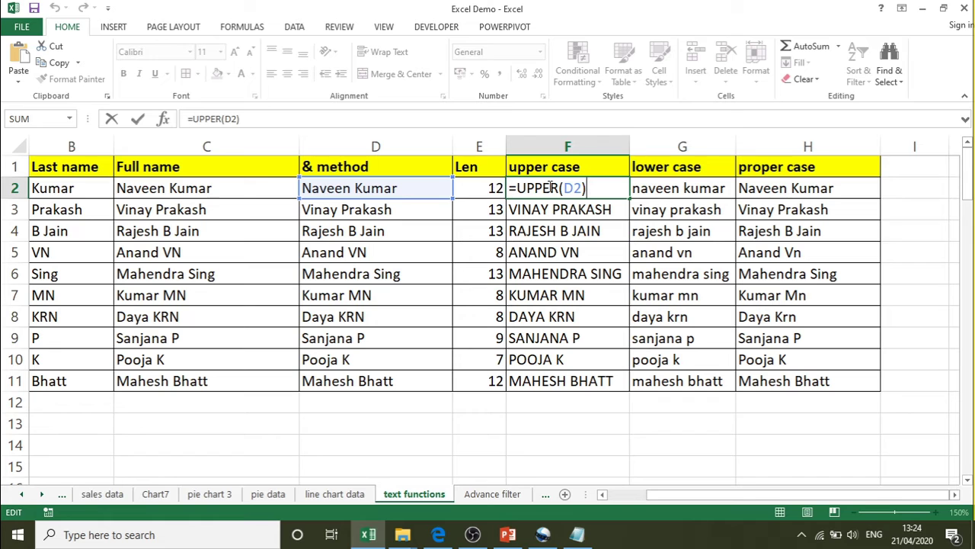
{"action": "key", "text": "Return"}
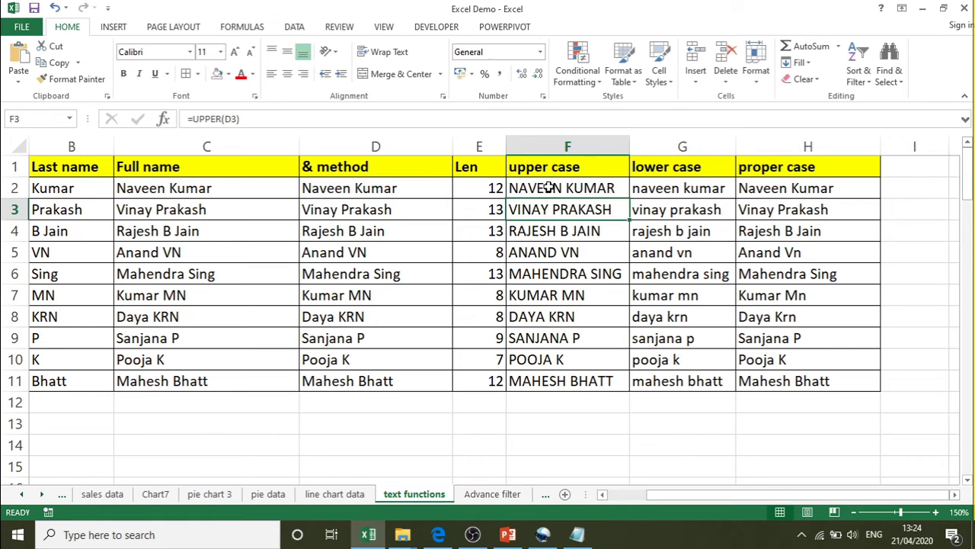
- Copy F2's UPPER formula into C14, where it becomes =UPPER(A14) and shows nothing
{"action": "left_click", "coordinate": [549, 188]}
{"action": "right_click", "coordinate": [549, 188]}
{"action": "left_click", "coordinate": [579, 213]}
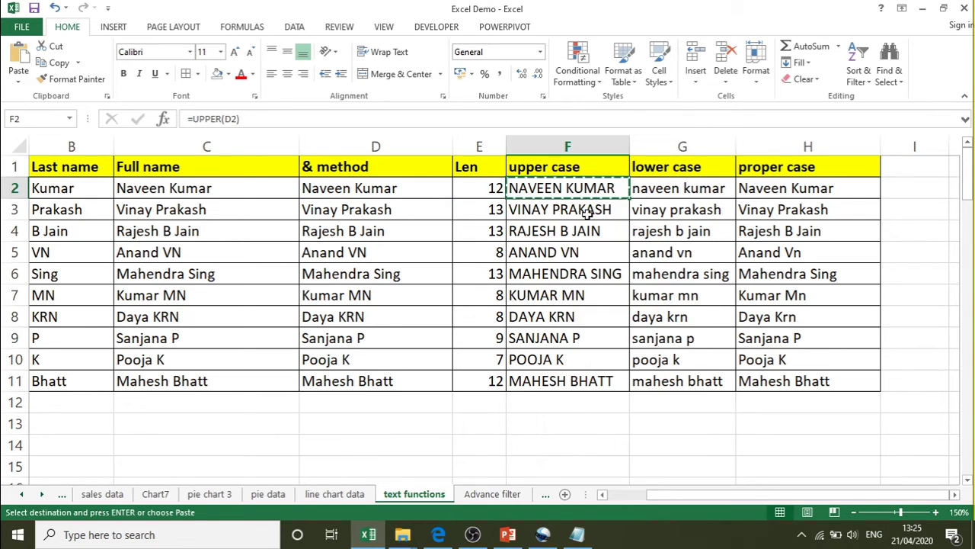
{"action": "left_click", "coordinate": [211, 445]}
{"action": "right_click", "coordinate": [211, 445]}
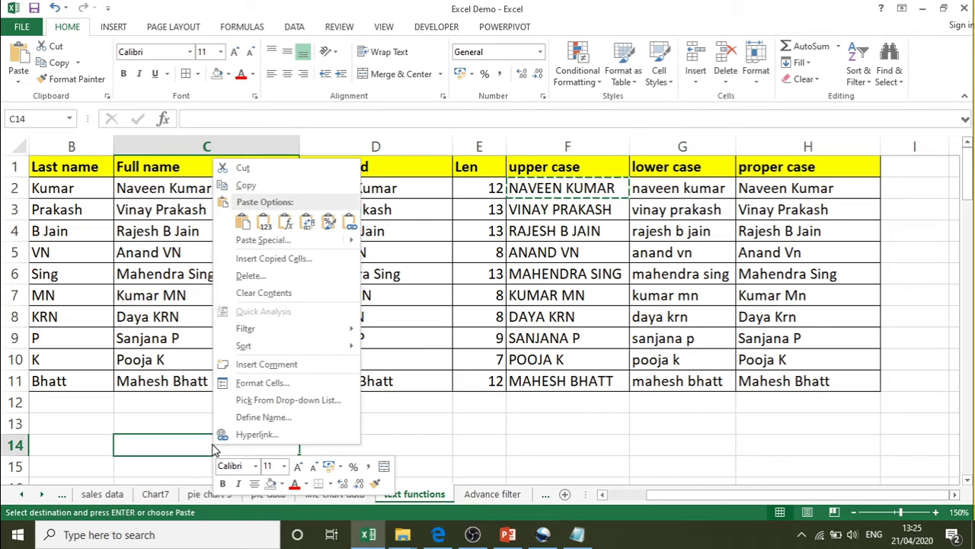
{"action": "left_click", "coordinate": [241, 223]}
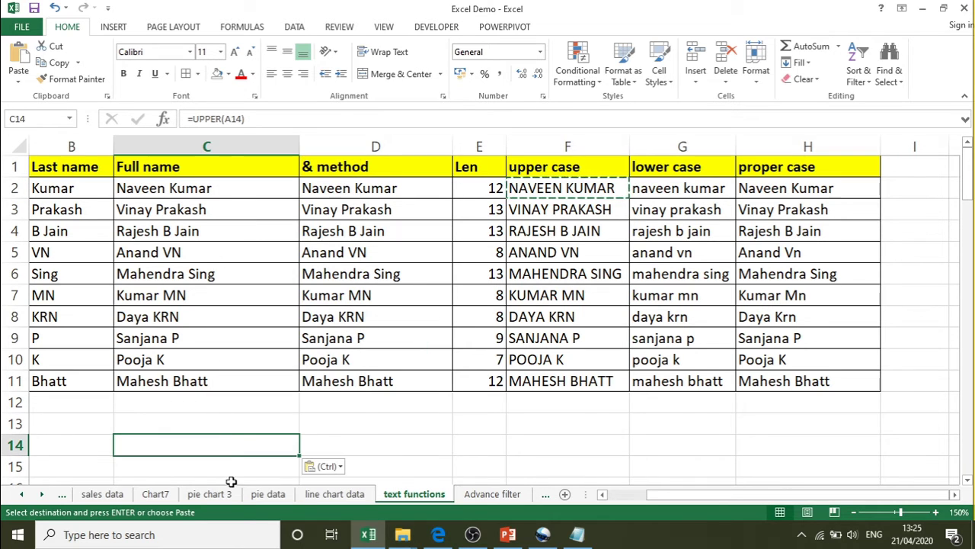
{"action": "double_click", "coordinate": [249, 444]}
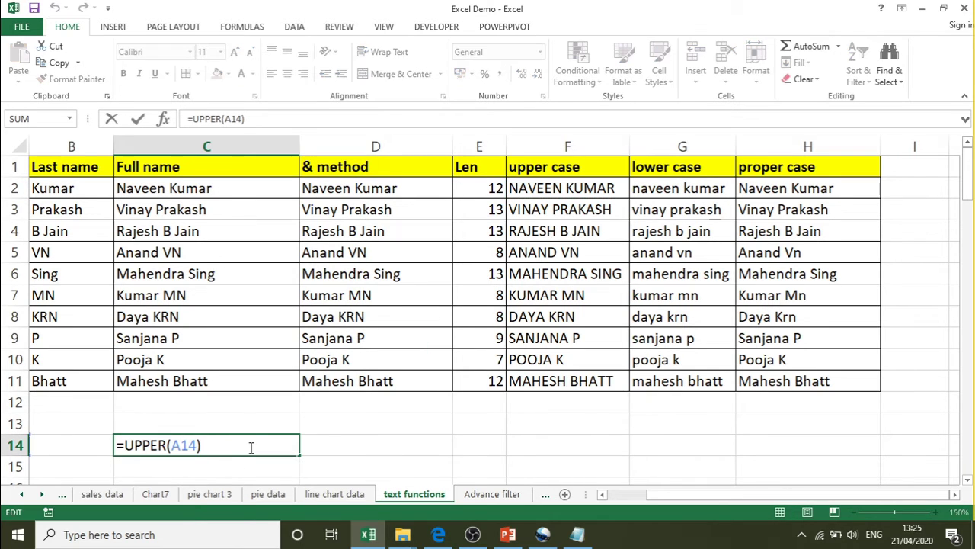
{"action": "key", "text": "Return"}
{"action": "left_click", "coordinate": [249, 446]}
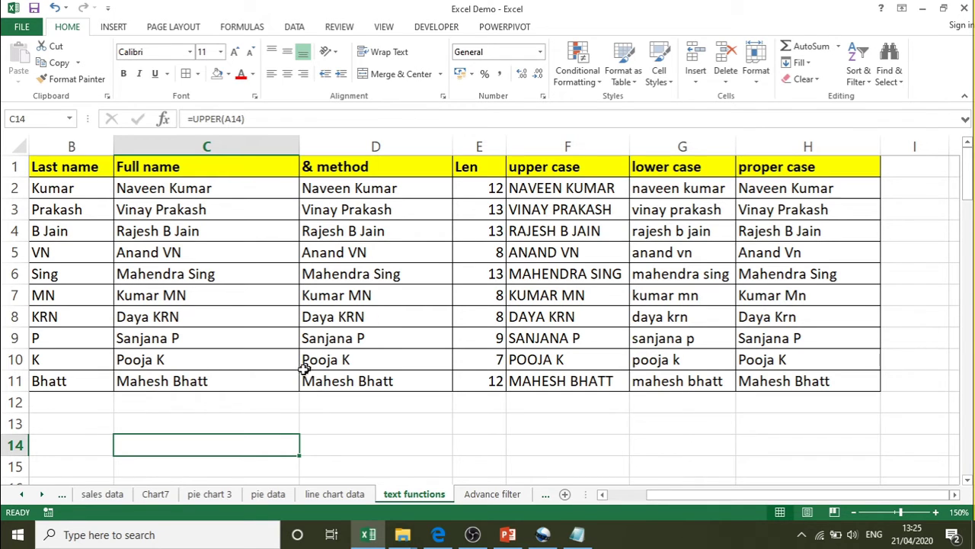
- Copy the uppercase names in F2:F11 and paste them as values at J2
{"action": "left_click_drag", "start_coordinate": [571, 188], "coordinate": [564, 376]}
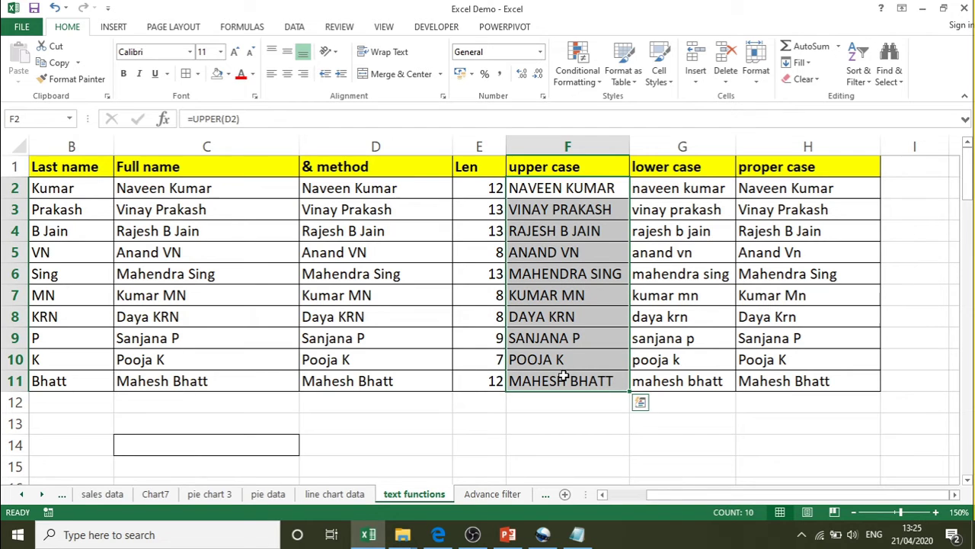
{"action": "right_click", "coordinate": [561, 195]}
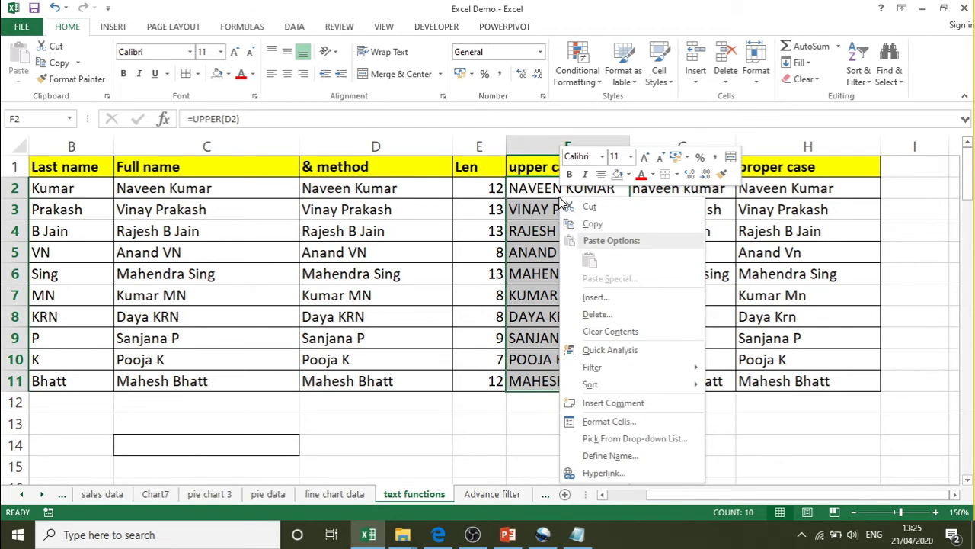
{"action": "left_click", "coordinate": [599, 221]}
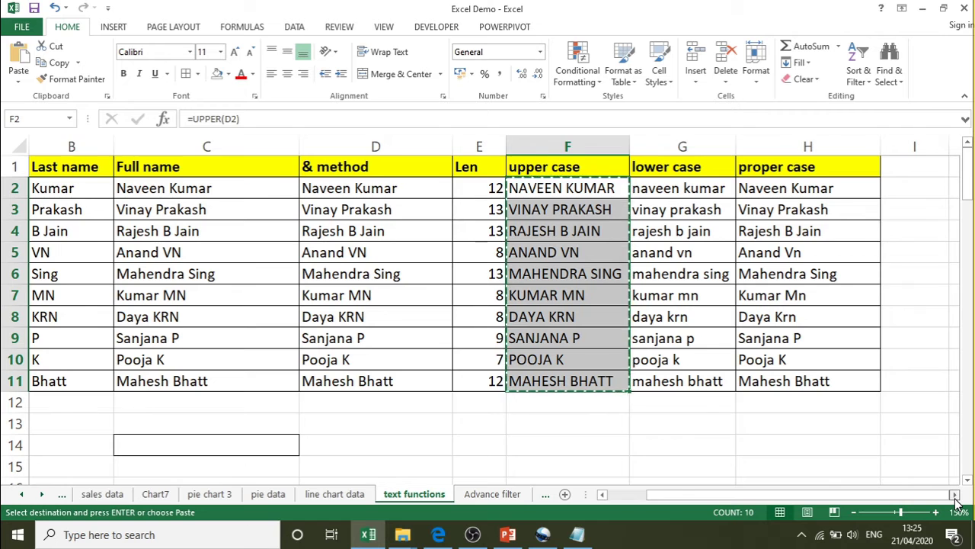
{"action": "left_click", "coordinate": [955, 494]}
{"action": "left_click", "coordinate": [955, 494]}
{"action": "left_click", "coordinate": [955, 495]}
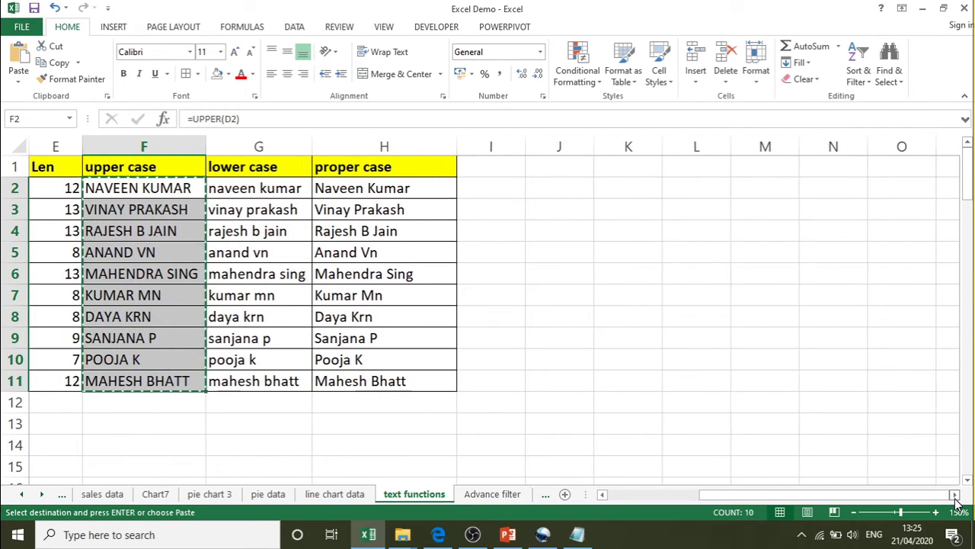
{"action": "left_click", "coordinate": [553, 191]}
{"action": "right_click", "coordinate": [553, 190]}
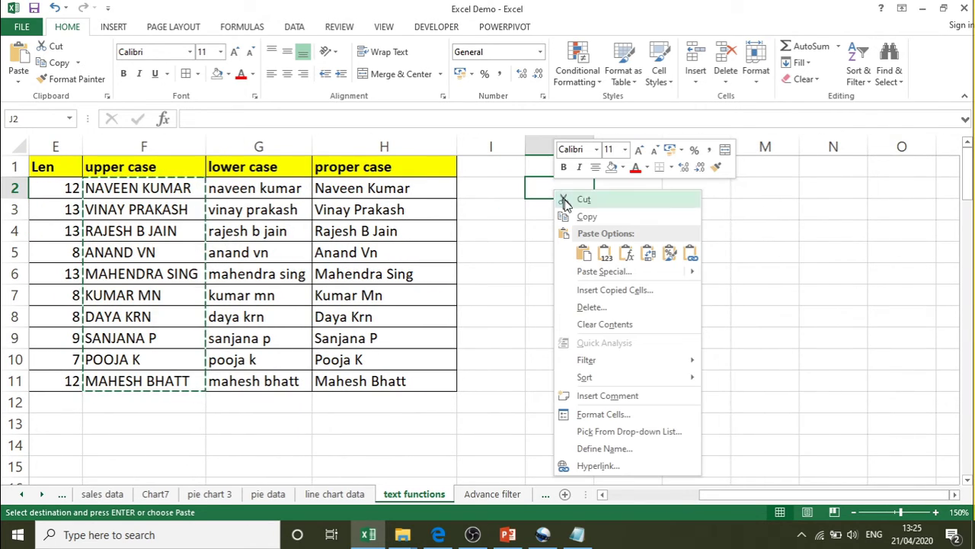
{"action": "mouse_move", "coordinate": [630, 273]}
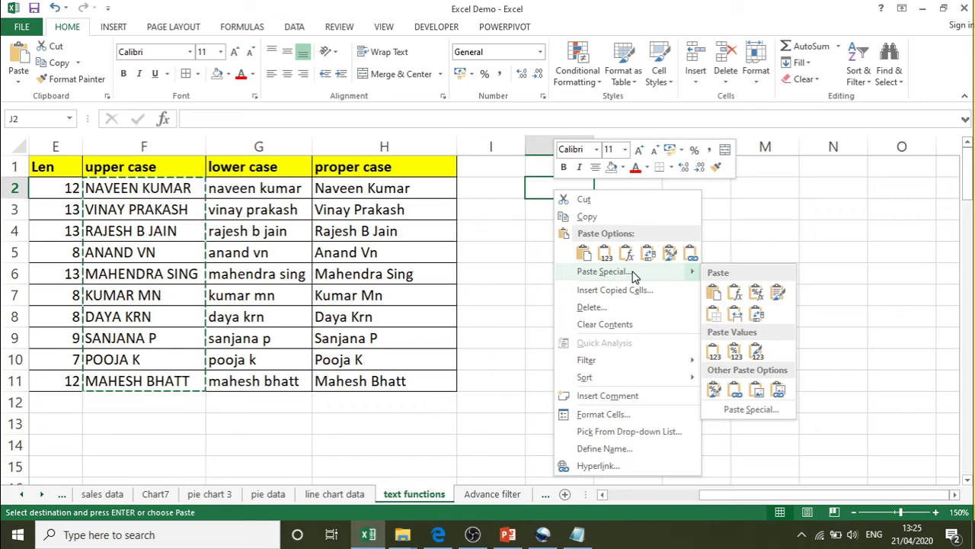
{"action": "left_click", "coordinate": [714, 293]}
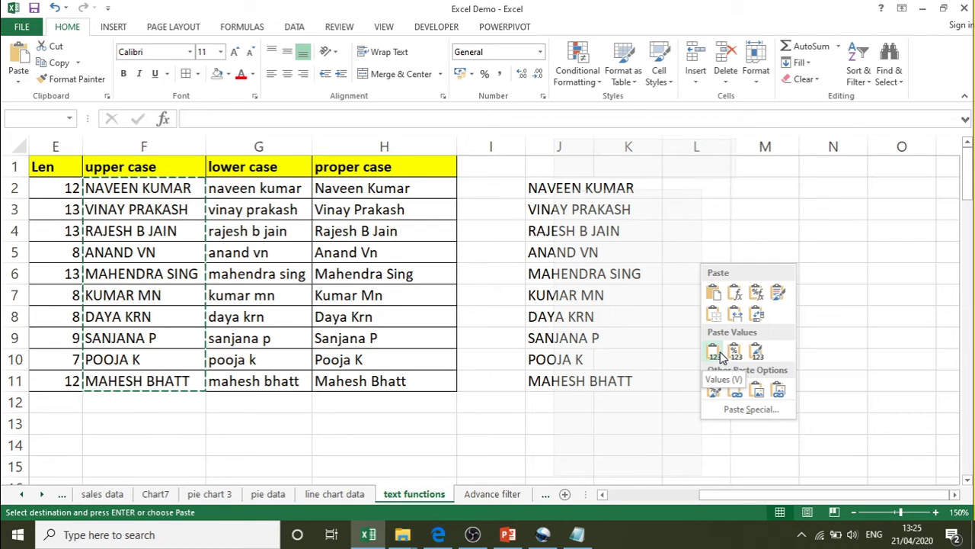
{"action": "left_click", "coordinate": [720, 354]}
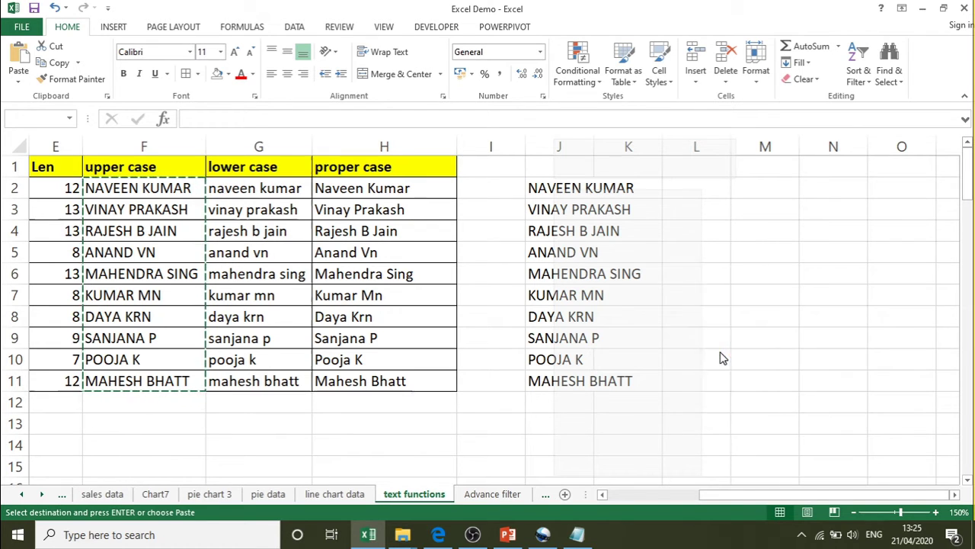
- Autofit column J and confirm J2 holds plain text, not a formula
{"action": "double_click", "coordinate": [595, 147]}
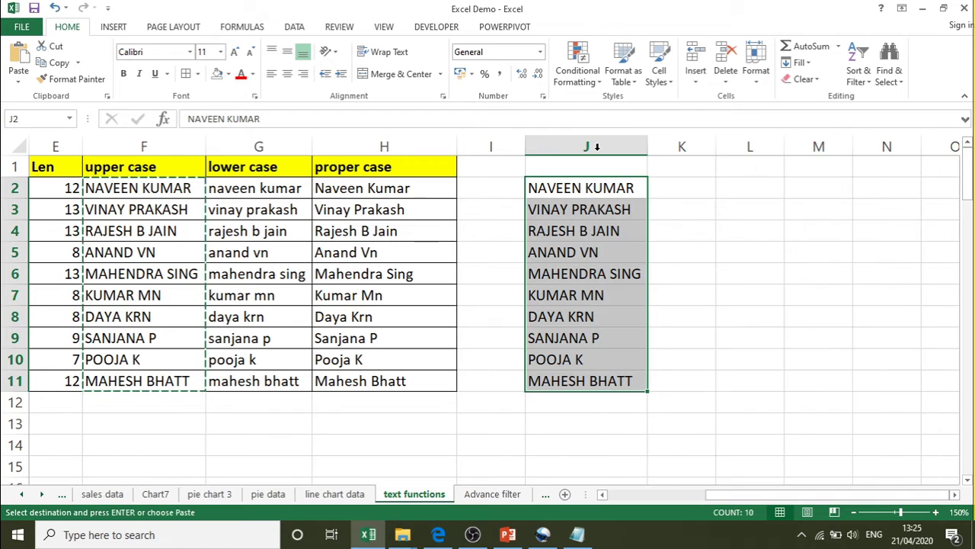
{"action": "left_click", "coordinate": [588, 190]}
{"action": "double_click", "coordinate": [588, 190]}
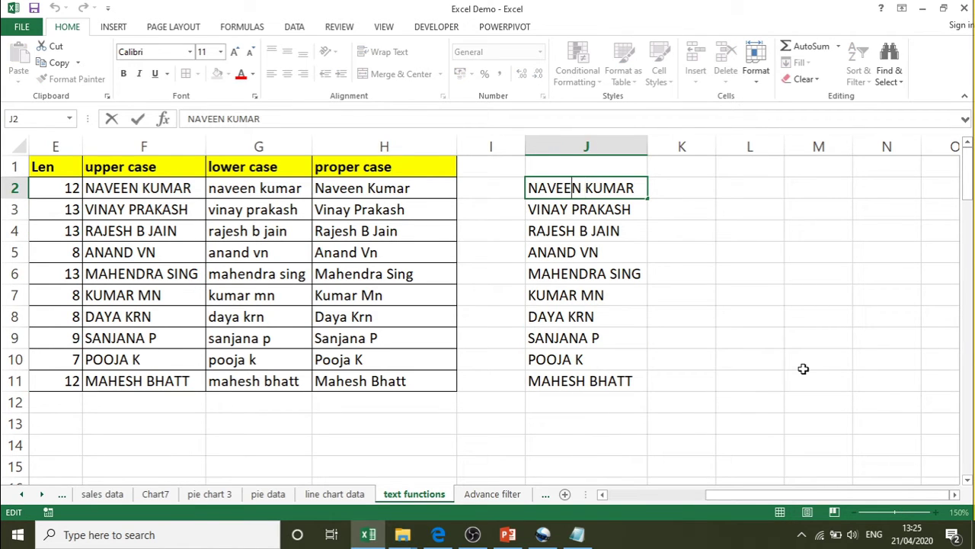
{"action": "key", "text": "Right"}
{"action": "key", "text": "Right"}
{"action": "key", "text": "Right"}
{"action": "key", "text": "Right"}
{"action": "key", "text": "Right"}
{"action": "key", "text": "Right"}
{"action": "key", "text": "Right"}
{"action": "key", "text": "Right"}
{"action": "key", "text": "Return"}
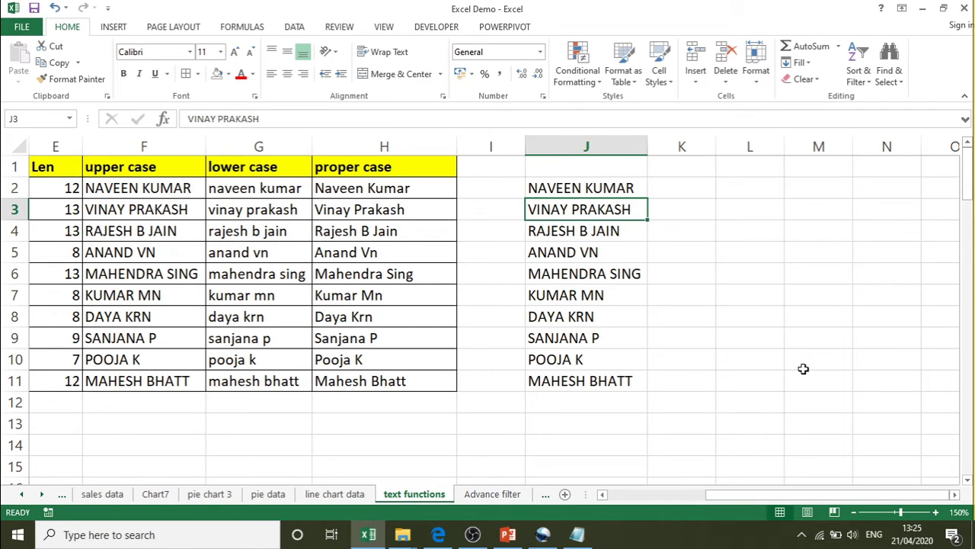
{"action": "key", "text": "Left"}
{"action": "key", "text": "Home"}
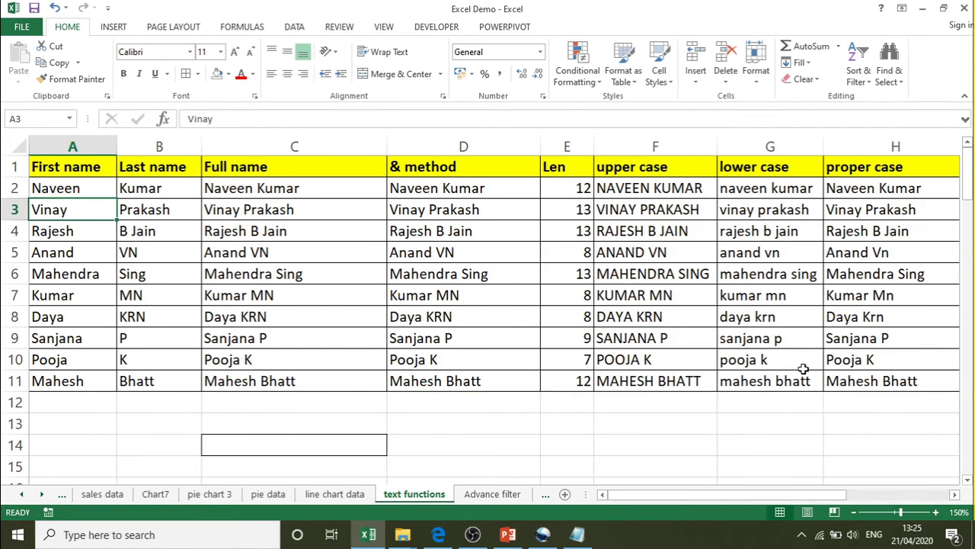
{"action": "key", "text": "Right"}
{"action": "key", "text": "Right"}
{"action": "key", "text": "Right"}
{"action": "key", "text": "Right"}
{"action": "key", "text": "Right"}
{"action": "key", "text": "Up"}
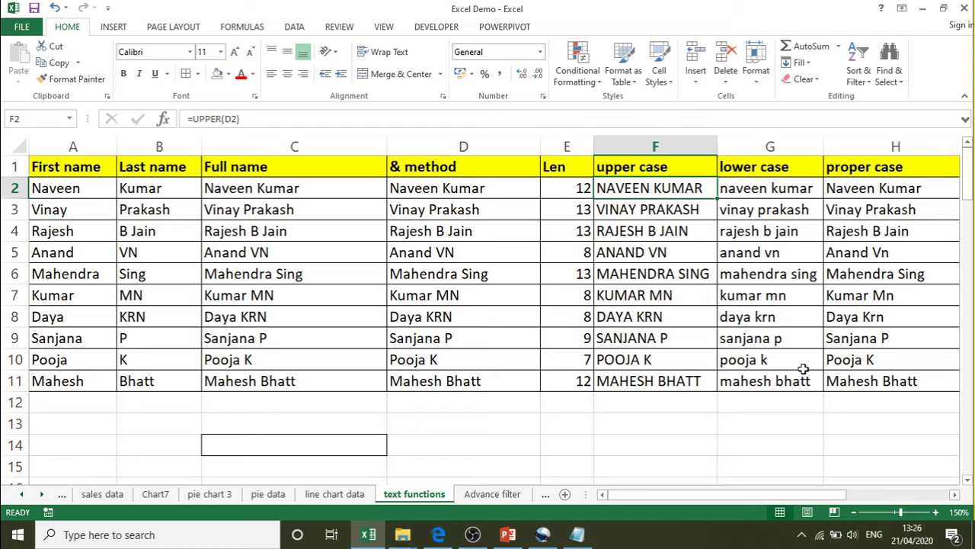
{"action": "key", "text": "Right"}
{"action": "key", "text": "Right"}
{"action": "key", "text": "Right"}
{"action": "key", "text": "Right"}
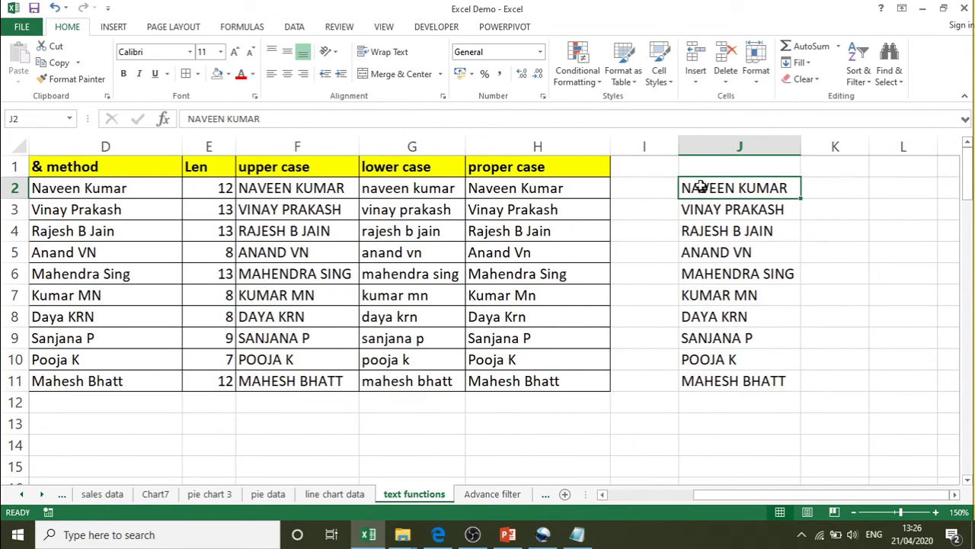
{"action": "right_click", "coordinate": [702, 187]}
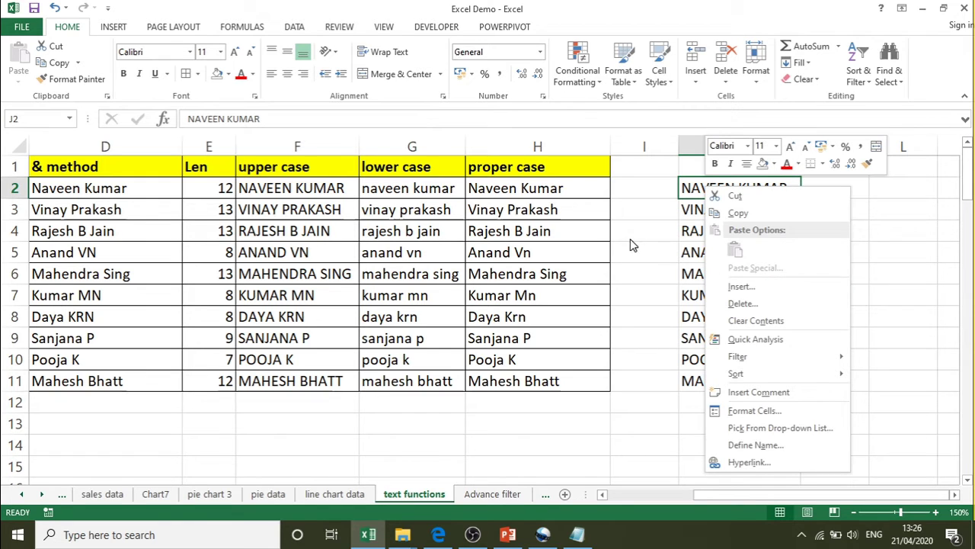
{"action": "key", "text": "Escape"}
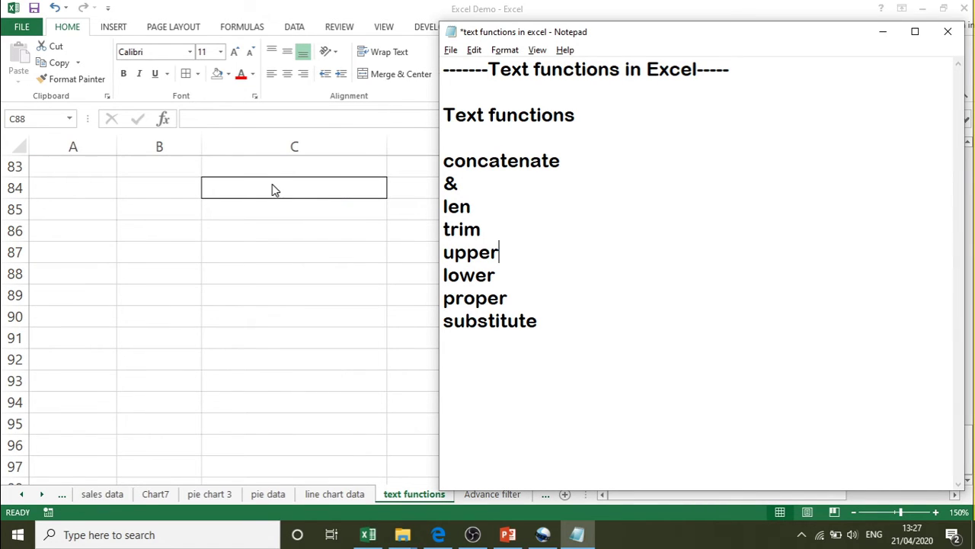
- Return from Notepad to the spreadsheet and select empty cell C84
{"action": "key", "text": "alt+Tab"}
{"action": "left_click", "coordinate": [272, 182]}
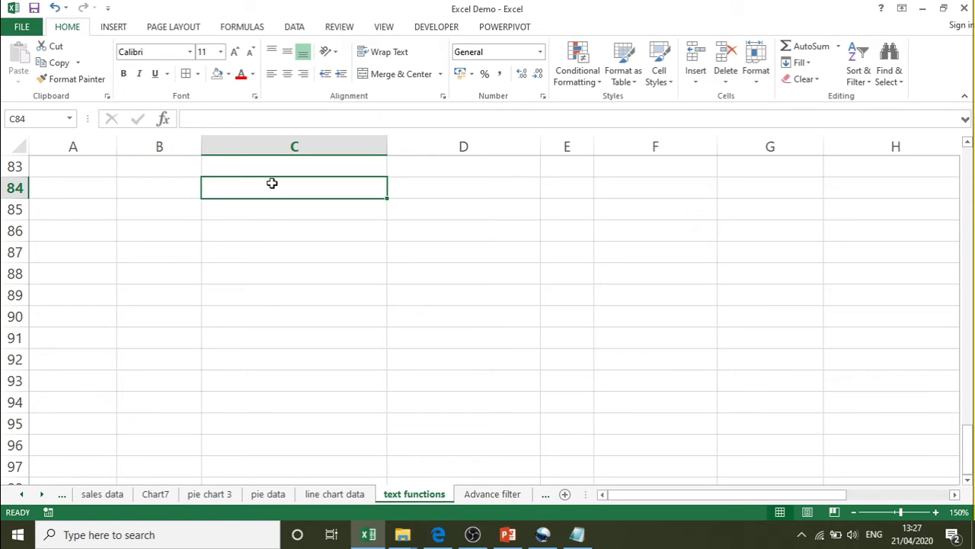
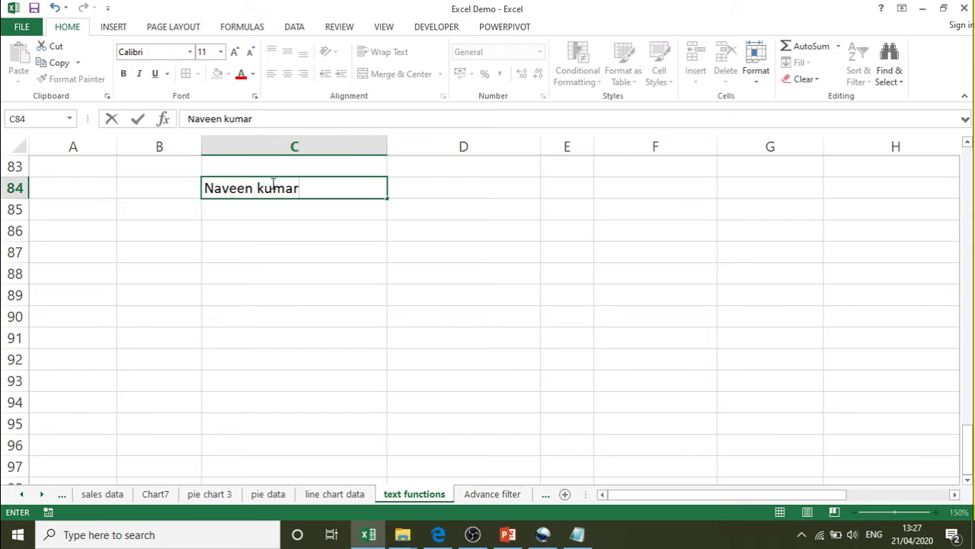
- Enter the sample name in C84 and pad it with extra leading spaces
{"action": "key", "text": "Return"}
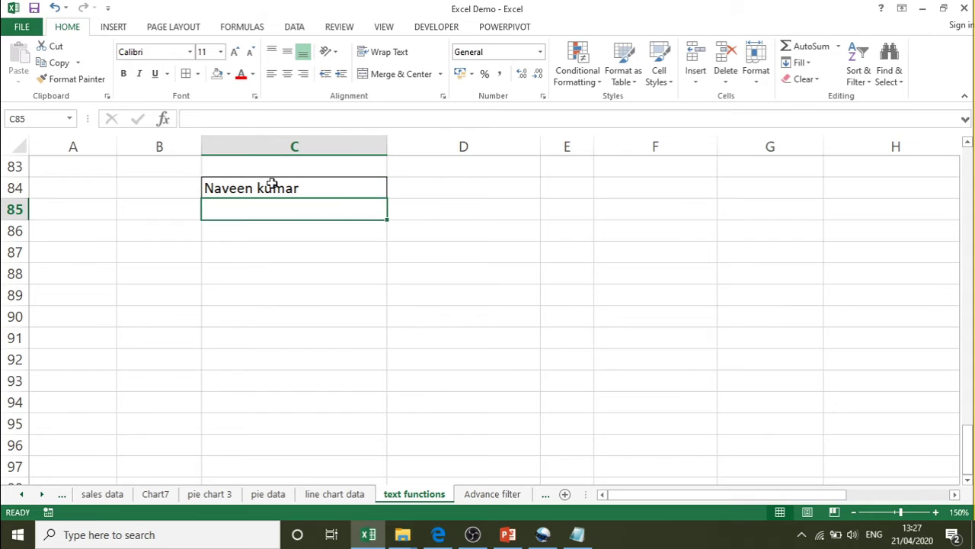
{"action": "left_click", "coordinate": [272, 184]}
{"action": "key", "text": "F2"}
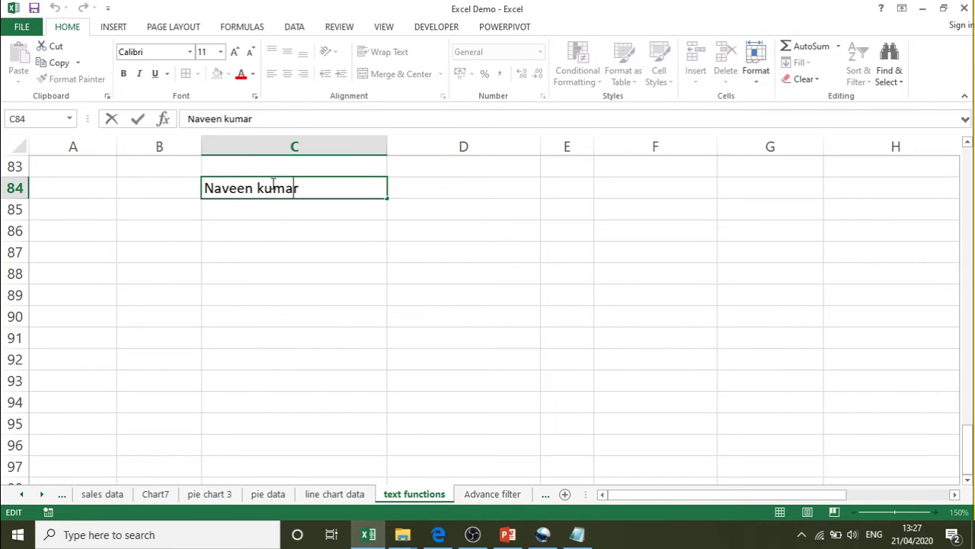
{"action": "key", "text": "Left"}
{"action": "key", "text": "Left"}
{"action": "key", "text": "Left"}
{"action": "key", "text": "Left"}
{"action": "key", "text": "Left"}
{"action": "key", "text": "Left"}
{"action": "key", "text": "Left"}
{"action": "key", "text": "Left"}
{"action": "key", "text": "Left"}
{"action": "key", "text": "Left"}
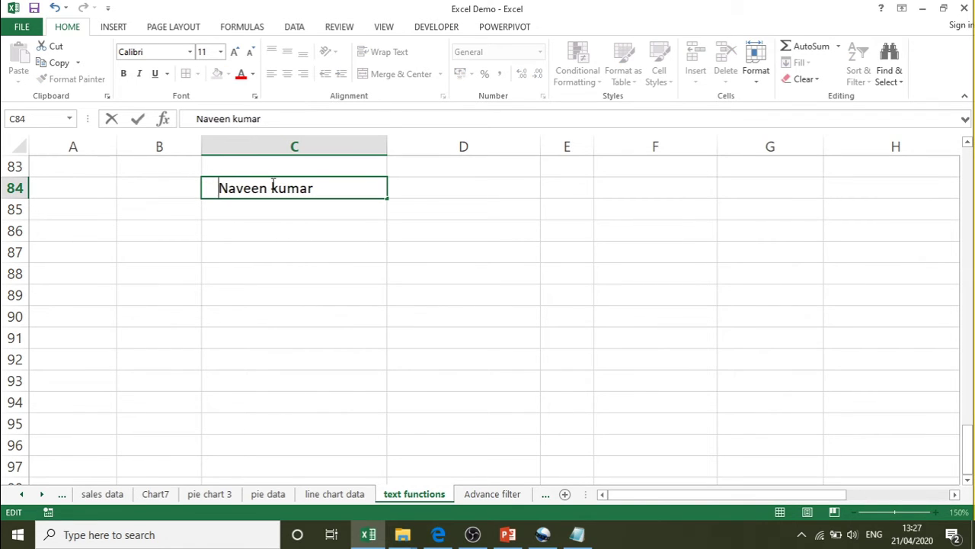
{"action": "key", "text": "Right"}
{"action": "key", "text": "Right"}
{"action": "key", "text": "Right"}
{"action": "key", "text": "Right"}
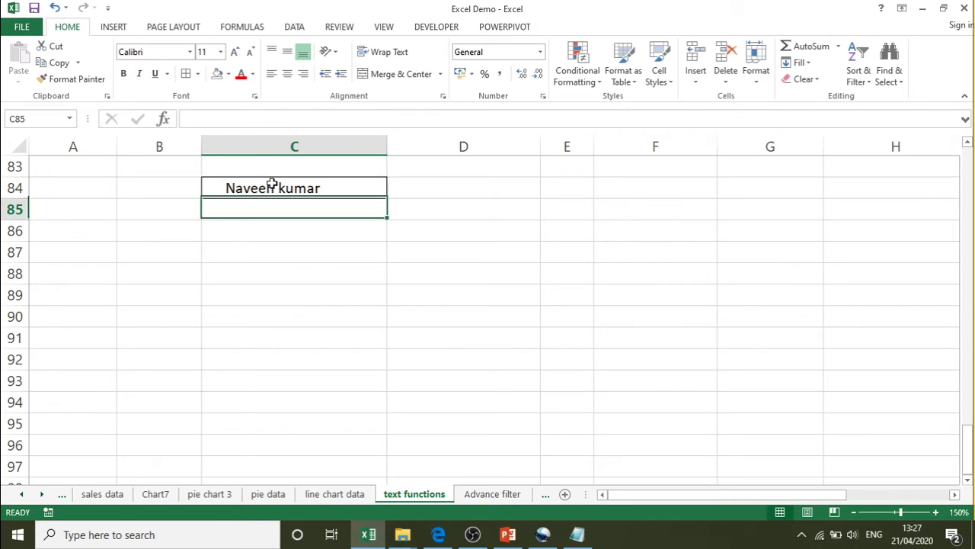
{"action": "key", "text": "Return"}
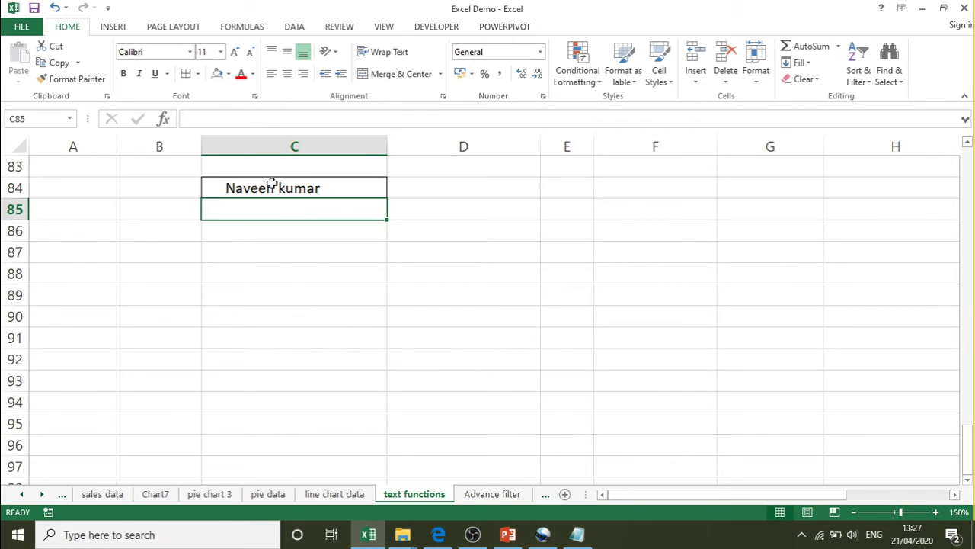
- Start a =len formula in D84 beside the padded name
{"action": "left_click", "coordinate": [272, 184]}
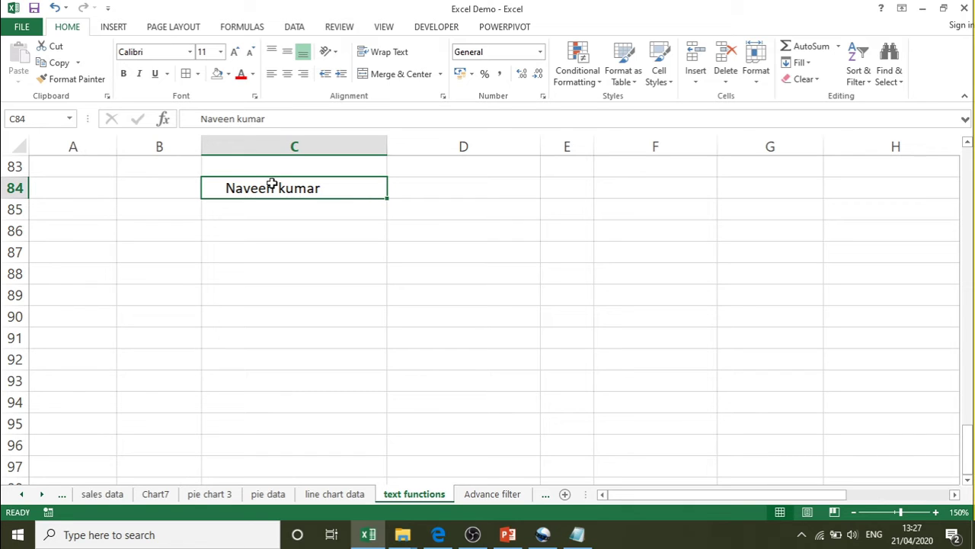
{"action": "key", "text": "Right"}
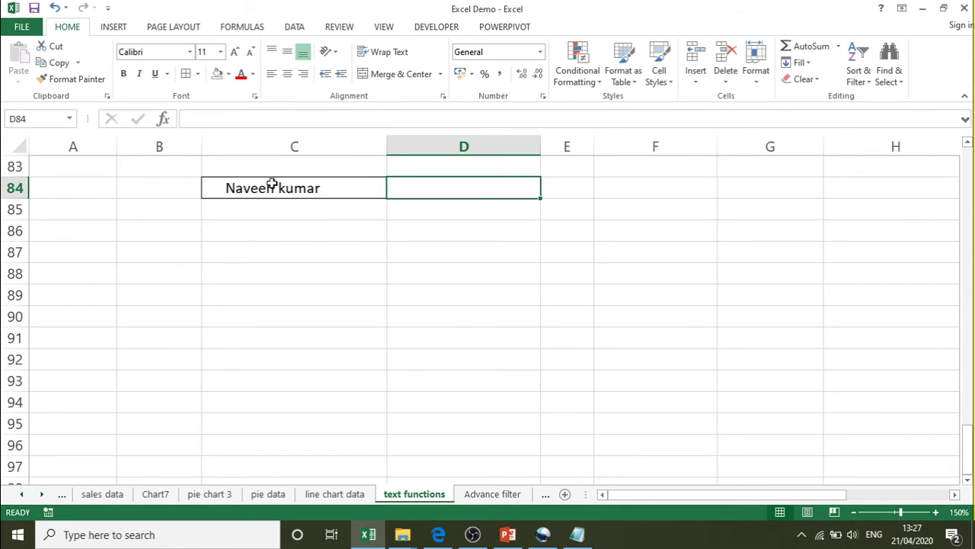
{"action": "type", "text": "=len"}
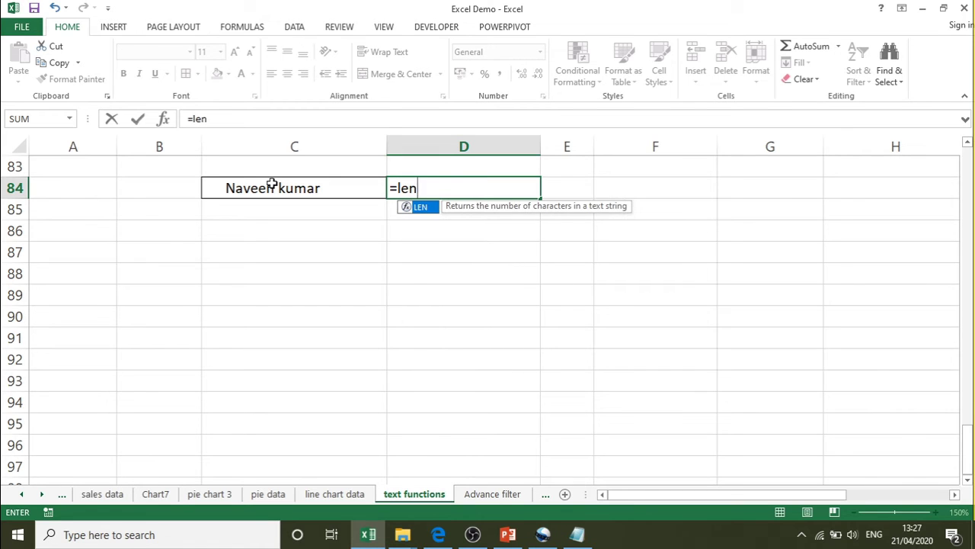
- Complete =LEN(C84) in D84, showing 23, and begin a TRIM formula in C86
{"action": "key", "text": "Tab"}
{"action": "left_click", "coordinate": [272, 187]}
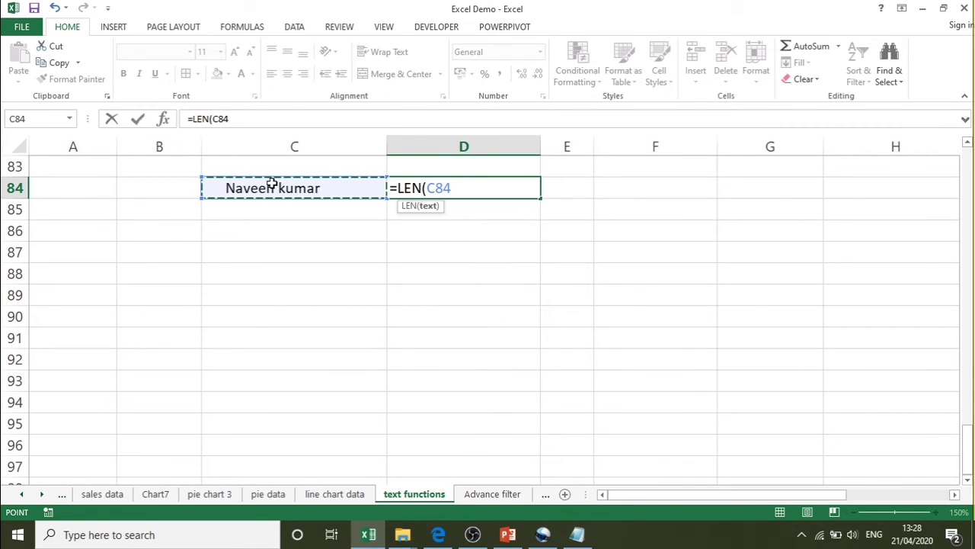
{"action": "type", "text": ")"}
{"action": "key", "text": "Return"}
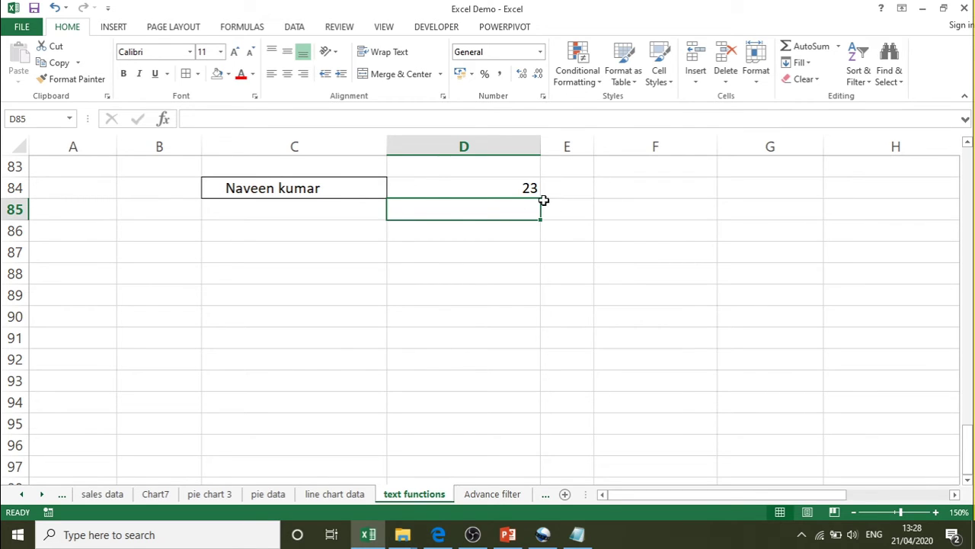
{"action": "left_click", "coordinate": [357, 231]}
{"action": "type", "text": "=tr"}
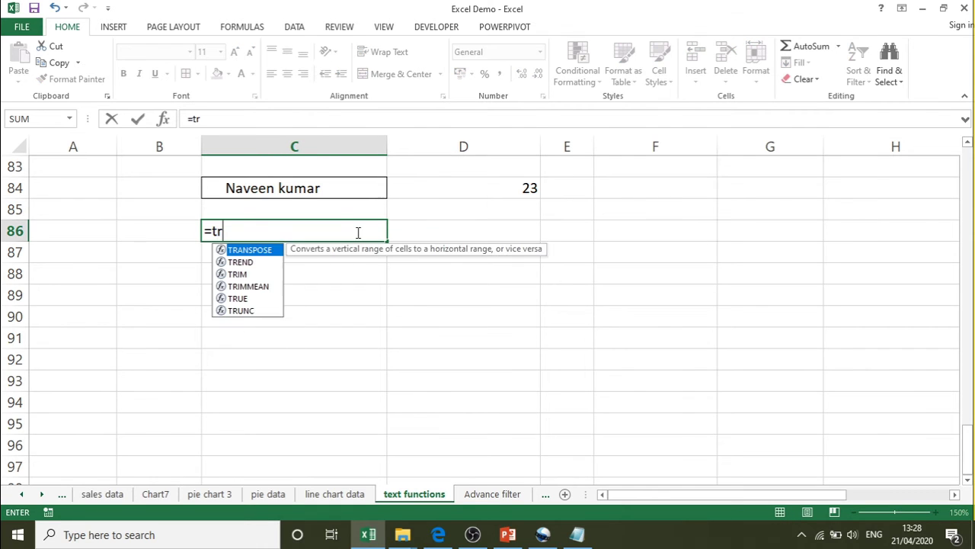
{"action": "type", "text": "i"}
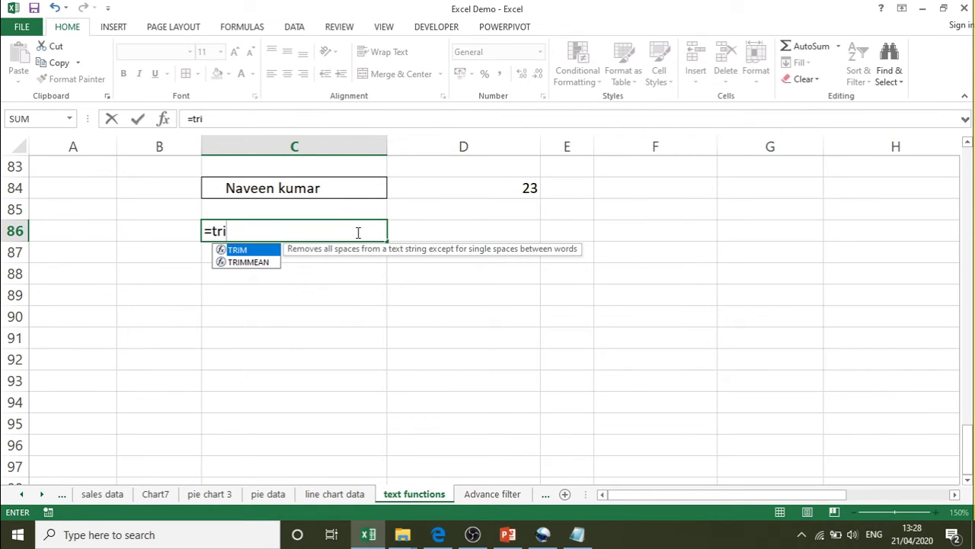
- Complete =TRIM(C84) in C86 to strip the name's extra spaces
{"action": "key", "text": "Tab"}
{"action": "left_click", "coordinate": [289, 189]}
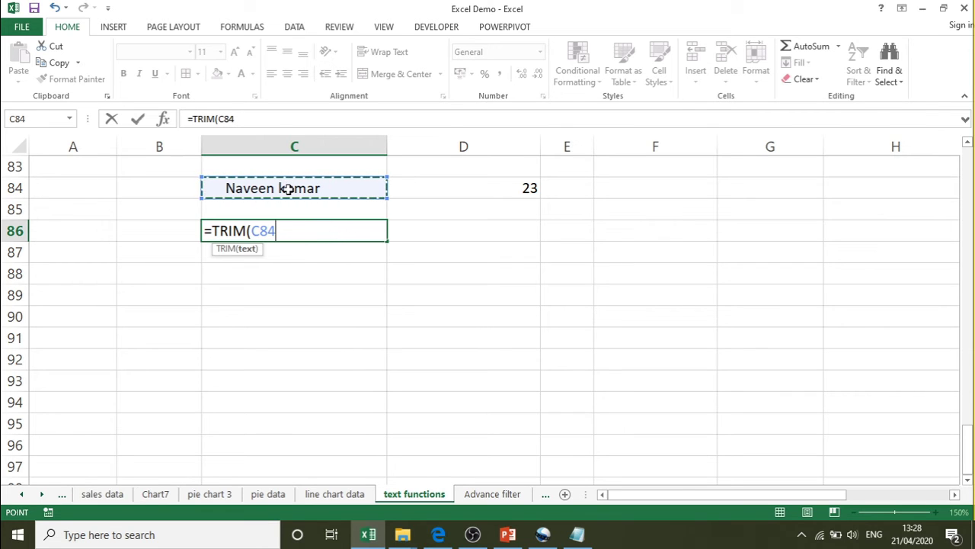
{"action": "type", "text": ")"}
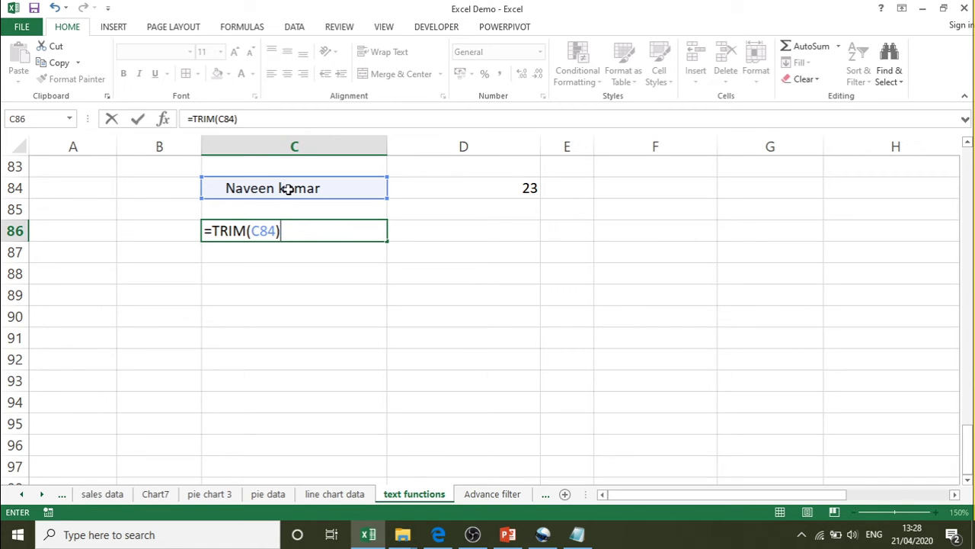
{"action": "key", "text": "Return"}
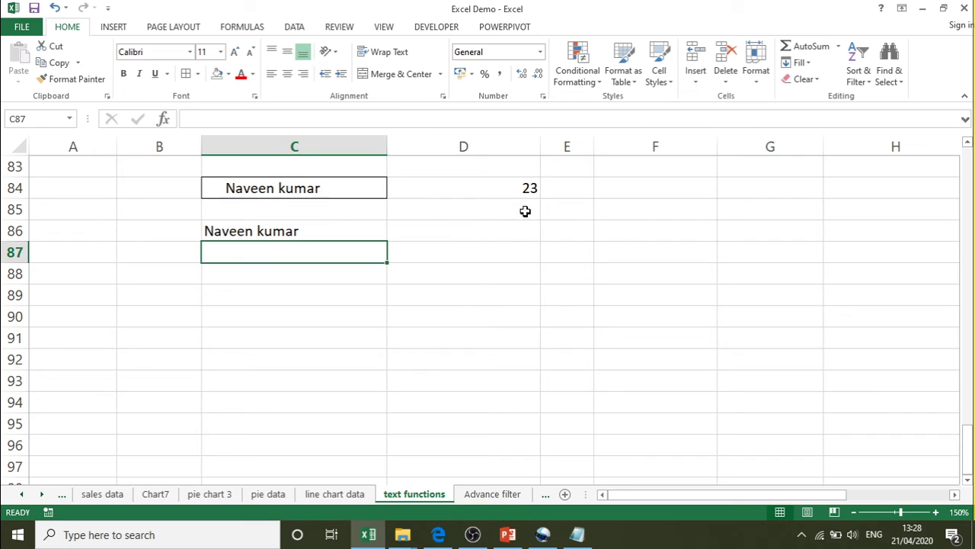
{"action": "left_click", "coordinate": [526, 186]}
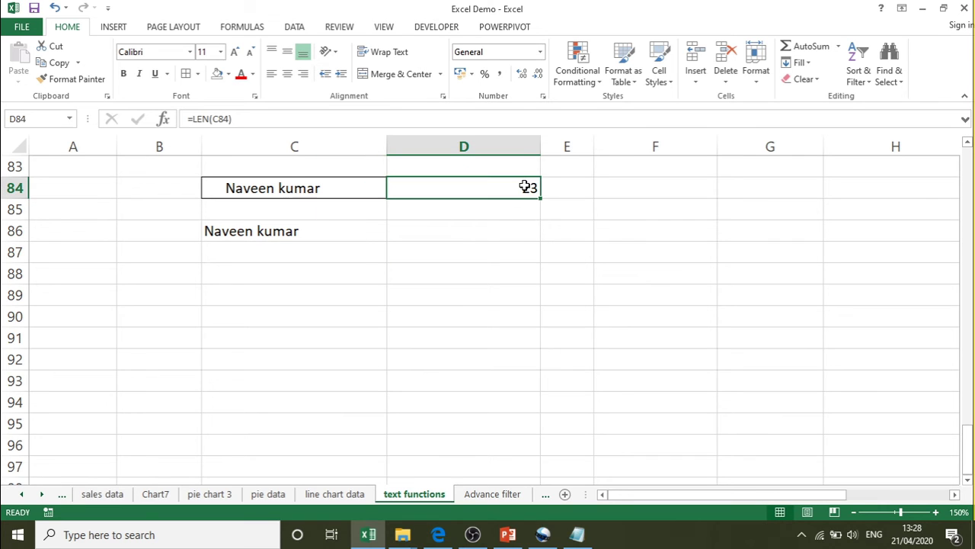
- Enter =LEN(C86) in D86, giving 12, then bring up the Notepad function list
{"action": "left_click", "coordinate": [460, 232]}
{"action": "type", "text": "=len"}
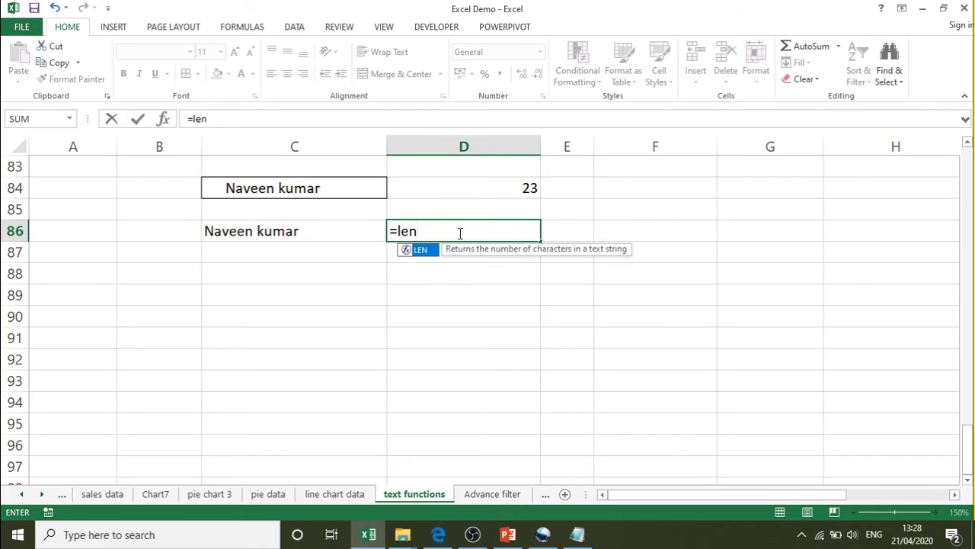
{"action": "key", "text": "Tab"}
{"action": "left_click", "coordinate": [278, 234]}
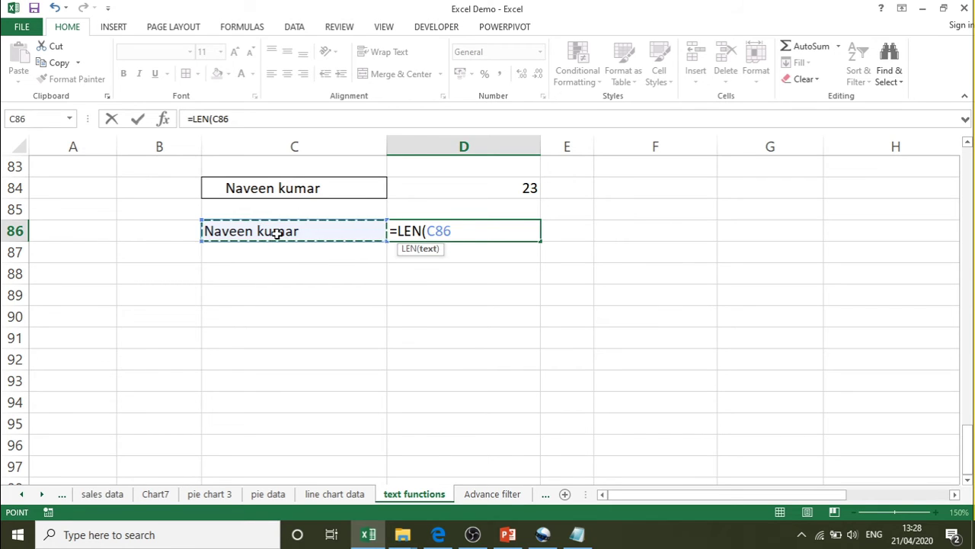
{"action": "type", "text": ")"}
{"action": "key", "text": "Return"}
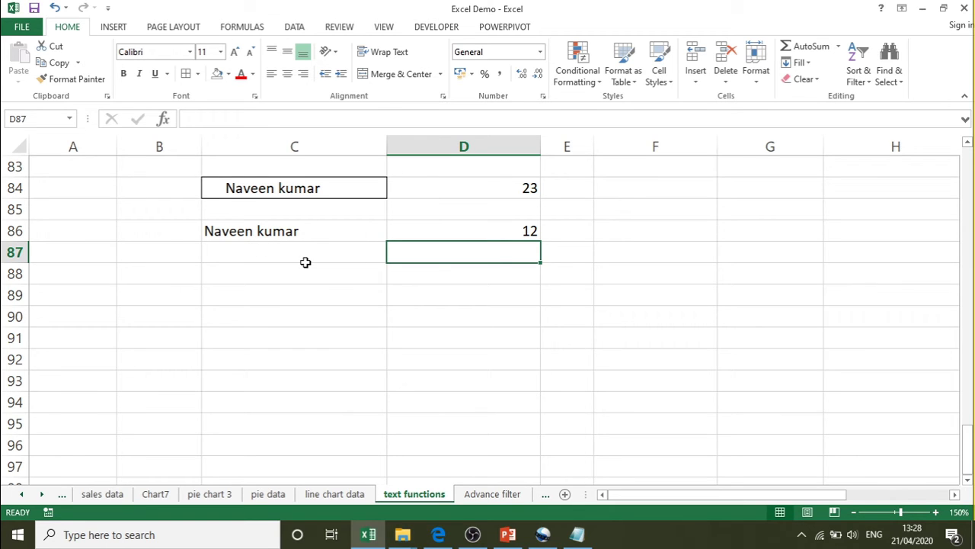
{"action": "key", "text": "alt+Tab"}
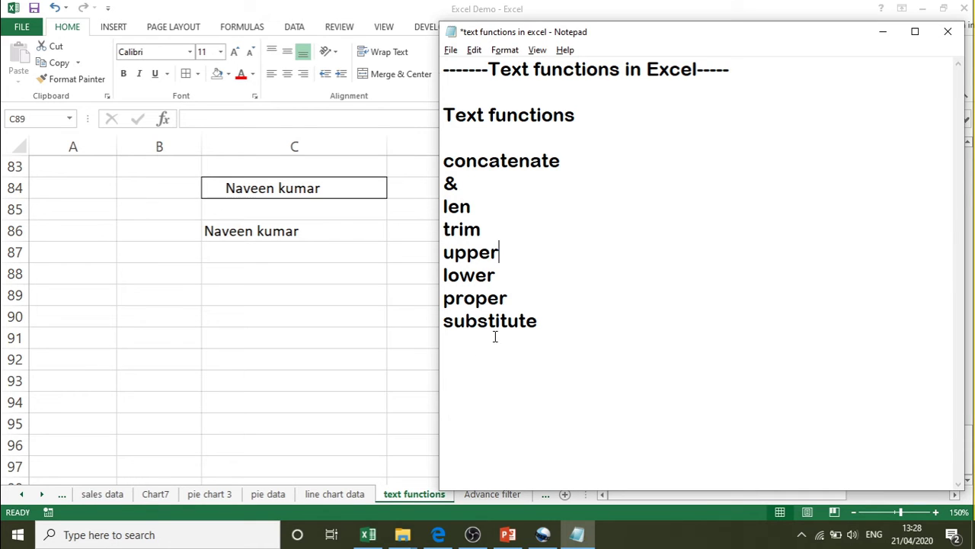
- Back in Excel, enter the text 'Bombay city Bombay' in C90
{"action": "key", "text": "alt+Tab"}
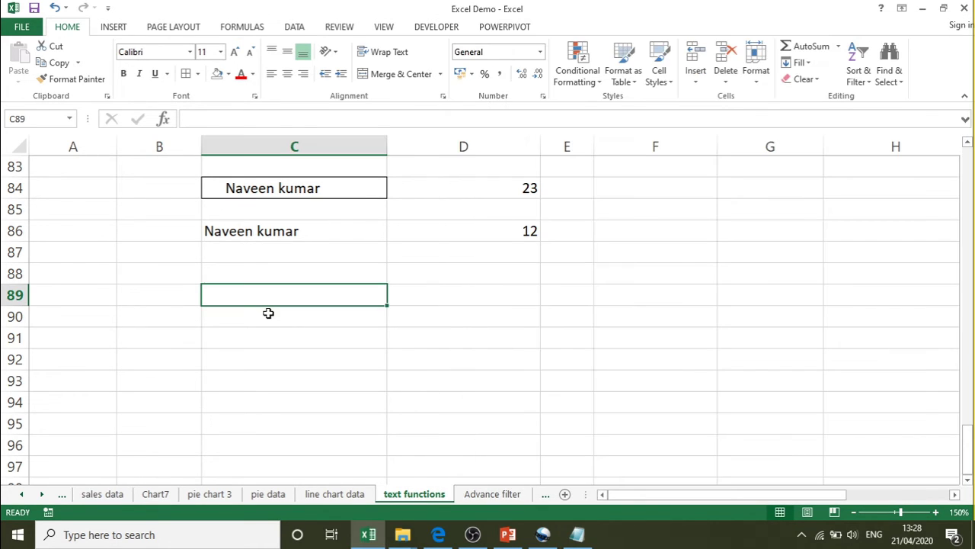
{"action": "left_click", "coordinate": [268, 319]}
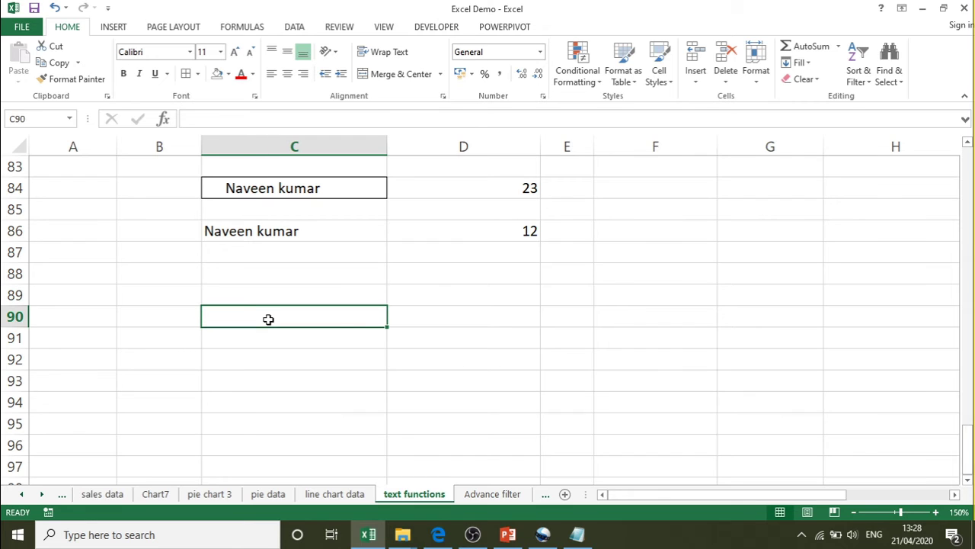
{"action": "type", "text": "M"}
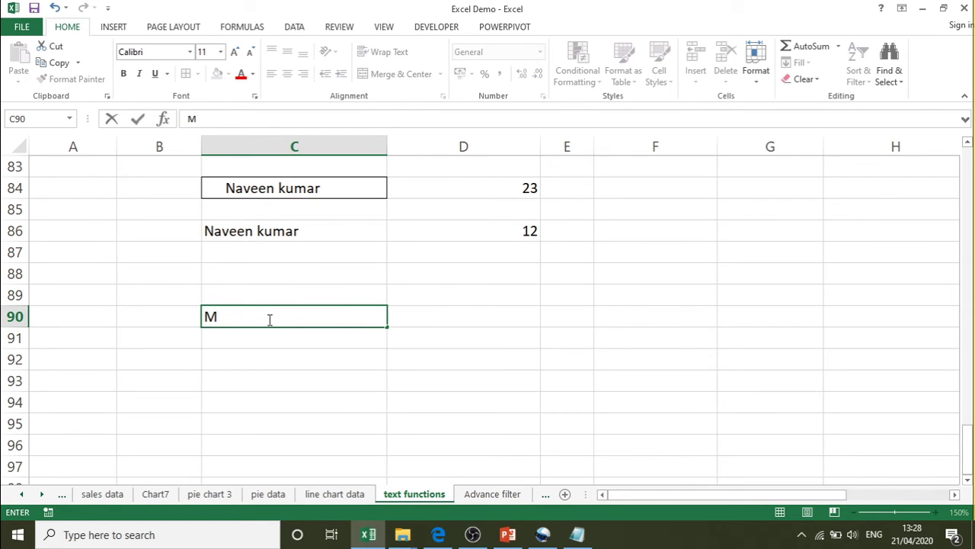
{"action": "key", "text": "BackSpace"}
{"action": "type", "text": "Bombay"}
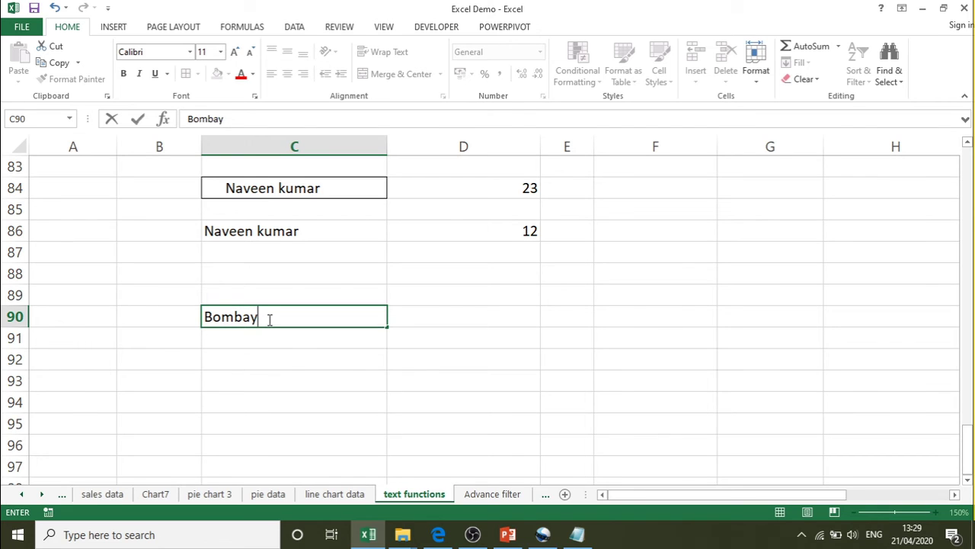
{"action": "type", "text": " city "}
{"action": "type", "text": "Bomb"}
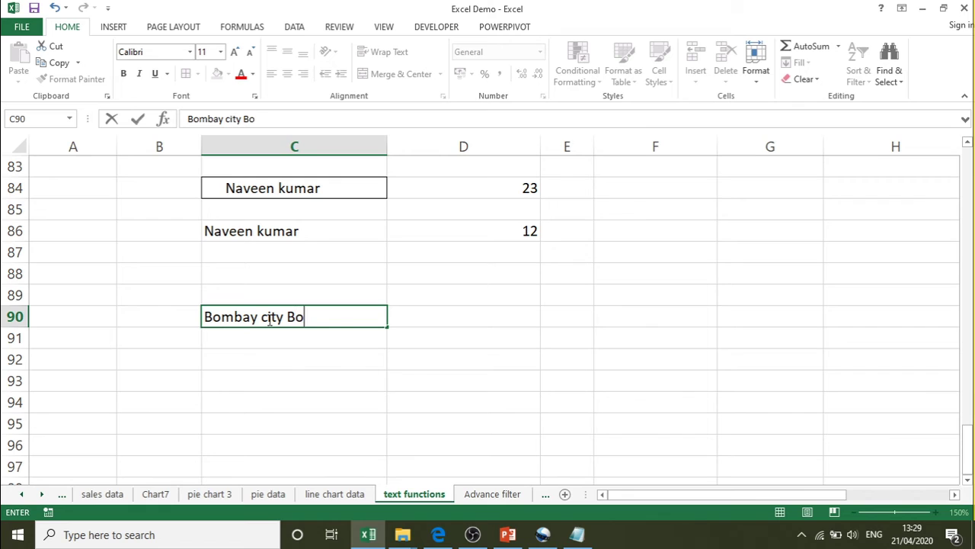
{"action": "type", "text": "ay"}
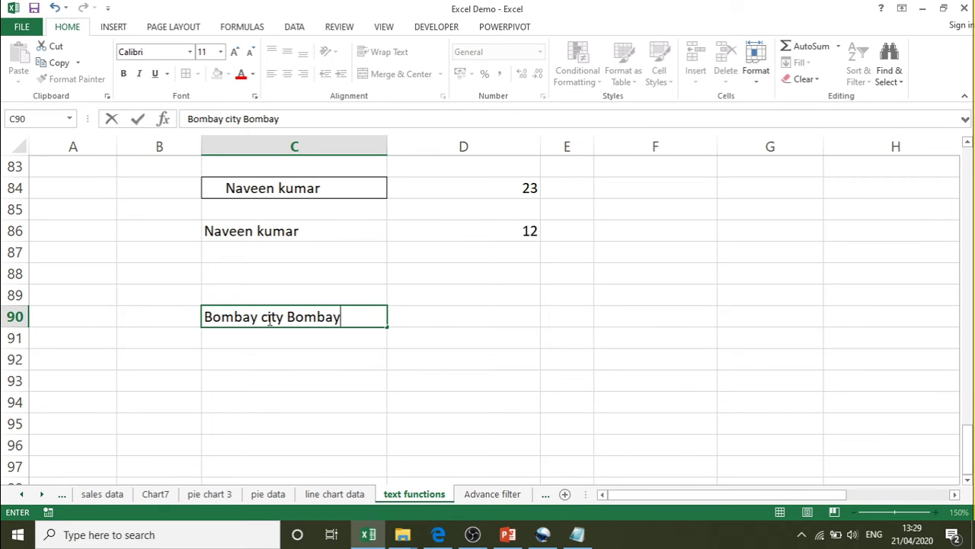
{"action": "key", "text": "Return"}
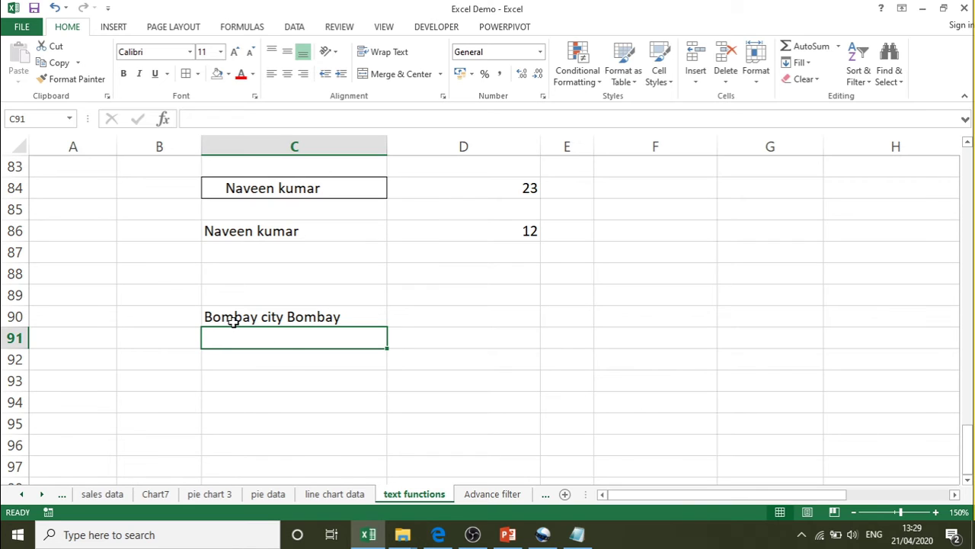
- Enter =SUBSTITUTE(C90,"Bombay","Mumbai",1) in D90, producing 'Mumbai city Bombay'
{"action": "left_click", "coordinate": [461, 313]}
{"action": "type", "text": "="}
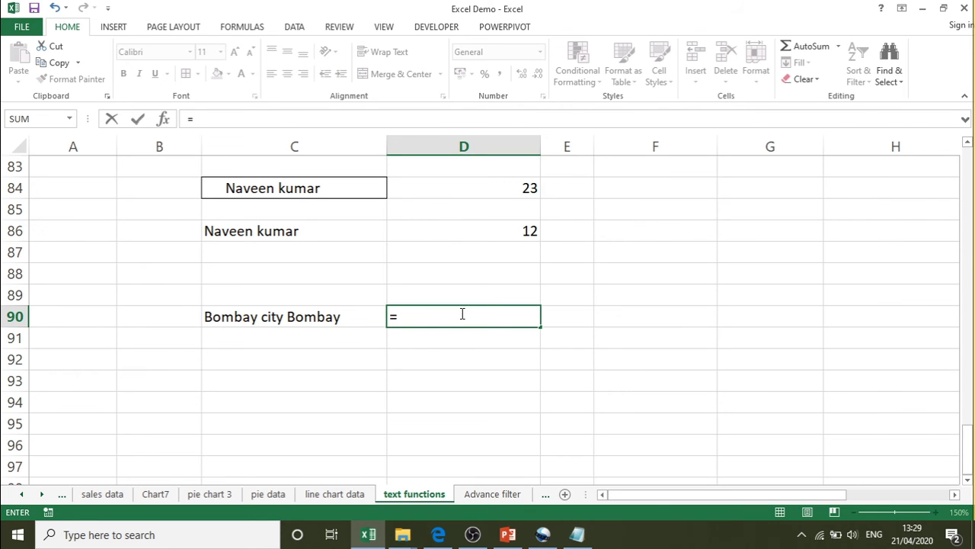
{"action": "type", "text": "sub"}
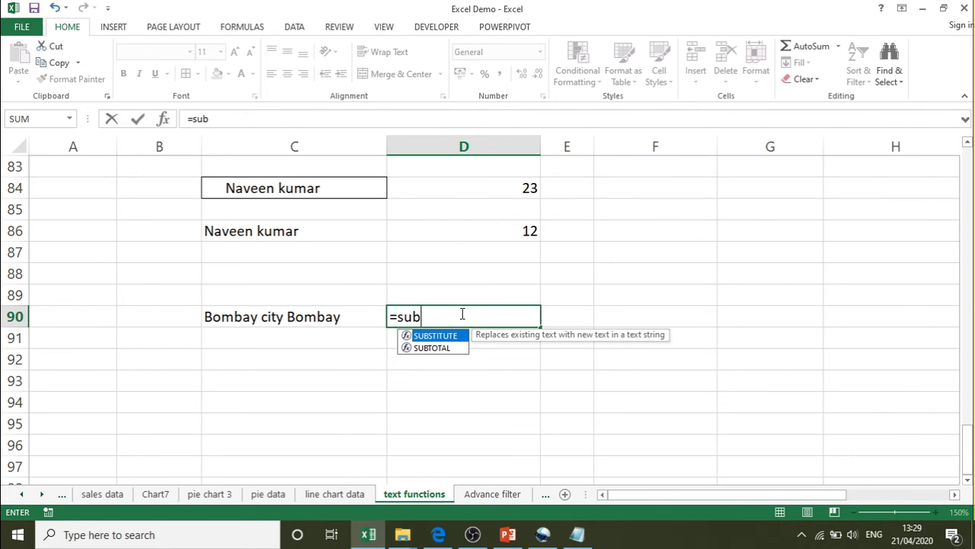
{"action": "key", "text": "Tab"}
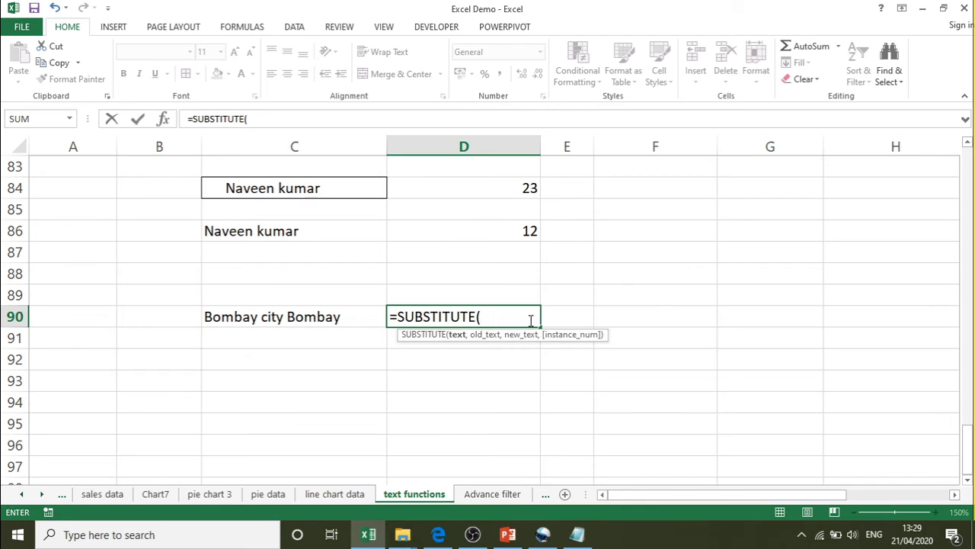
{"action": "type", "text": "\""}
{"action": "key", "text": "Left"}
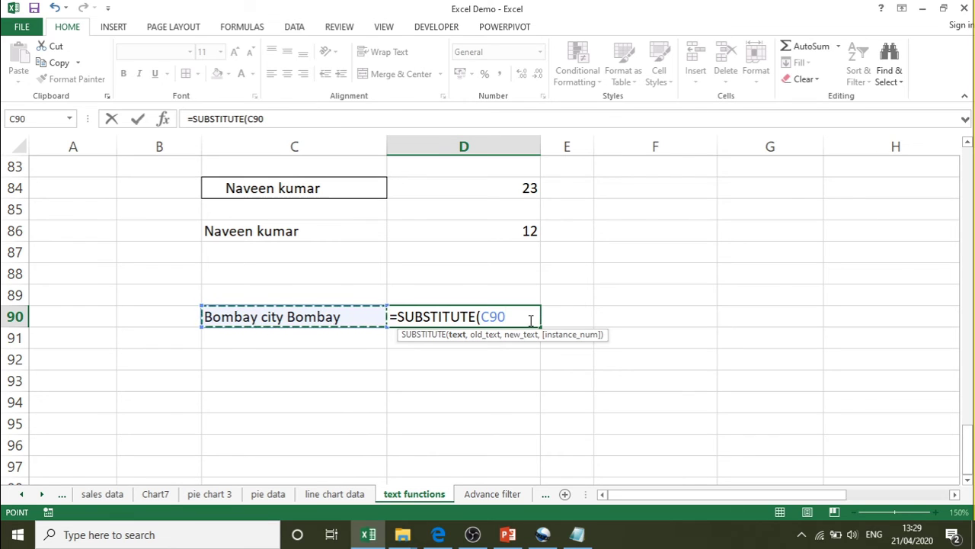
{"action": "type", "text": ","}
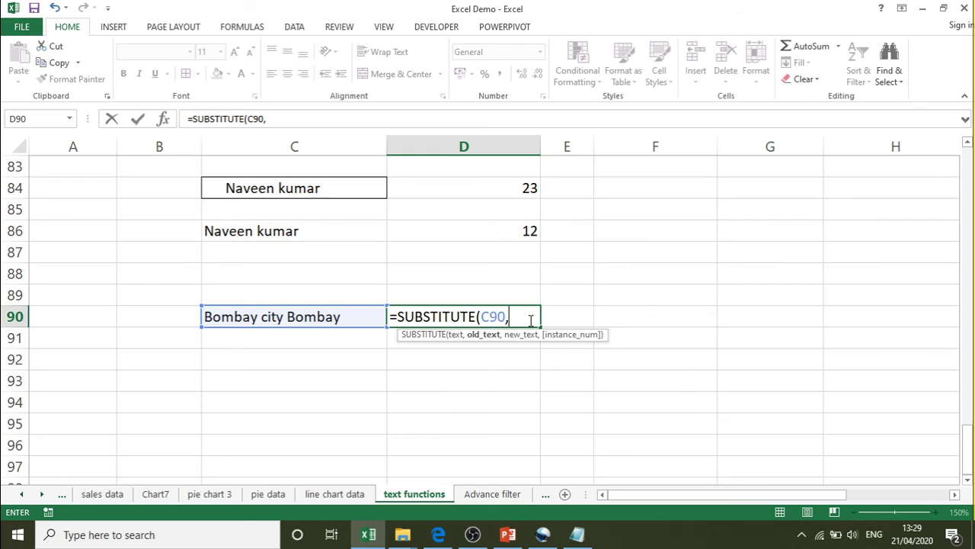
{"action": "type", "text": "\"Bomba"}
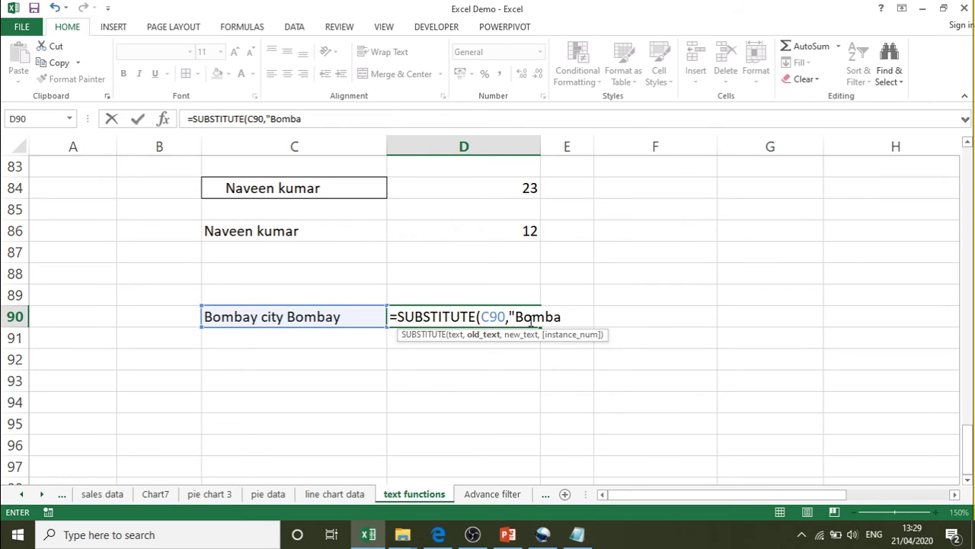
{"action": "type", "text": "y\","}
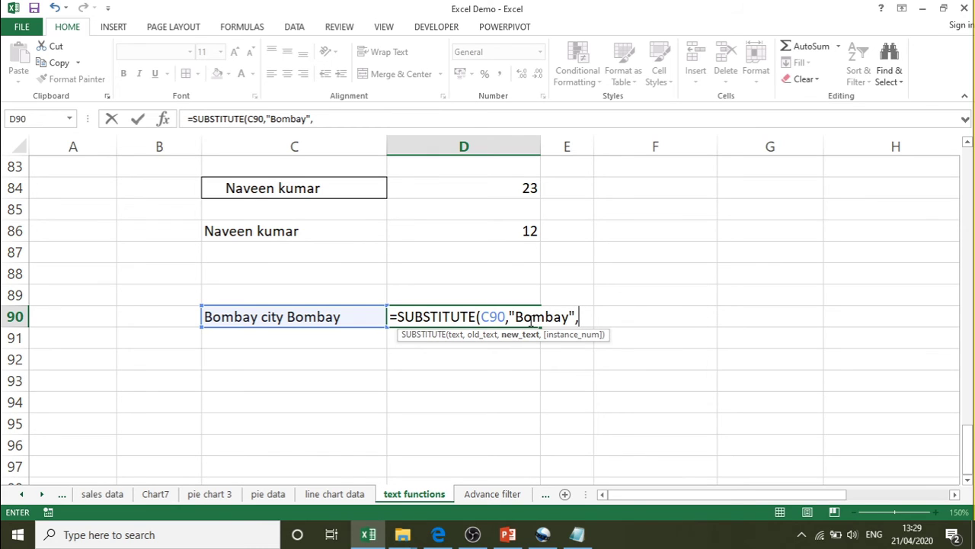
{"action": "type", "text": "\"Mumb"}
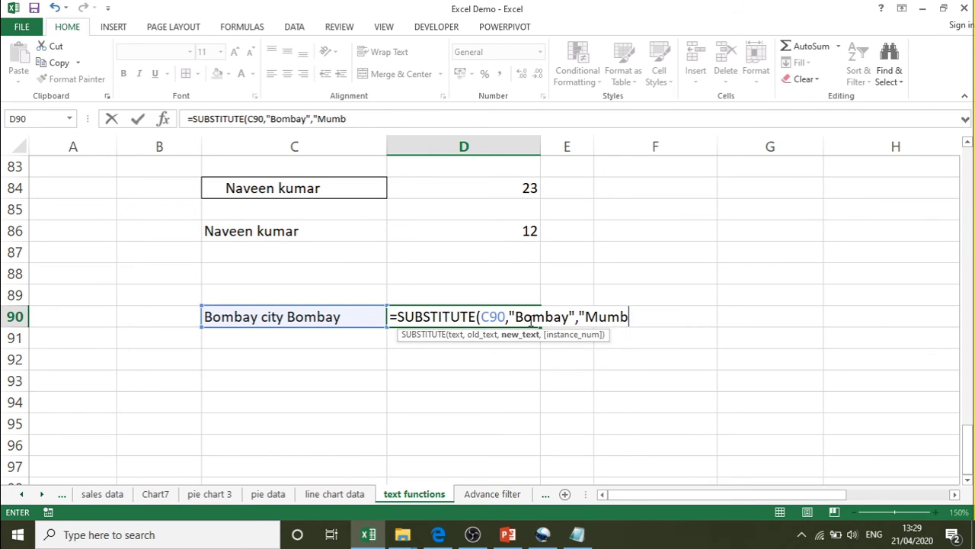
{"action": "type", "text": "ai\""}
{"action": "type", "text": ","}
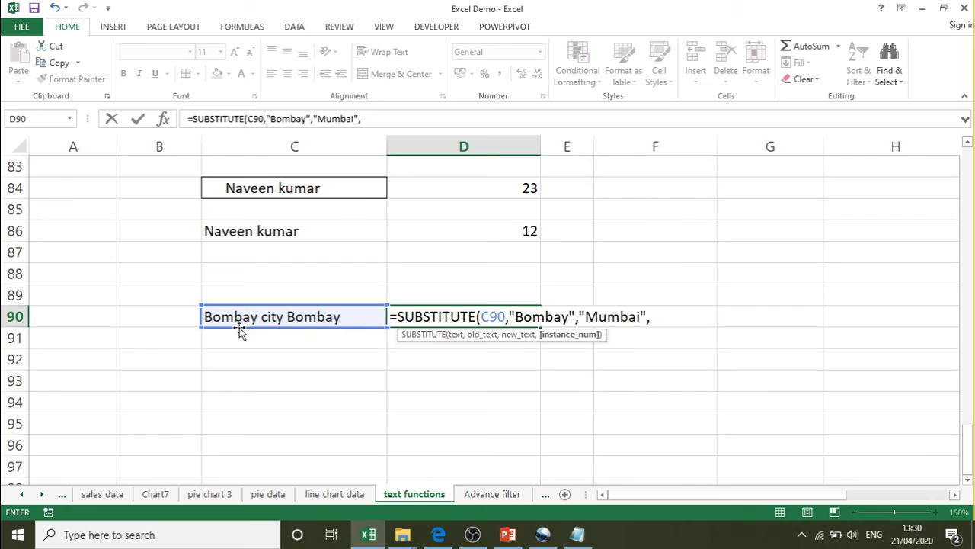
{"action": "key", "text": "BackSpace"}
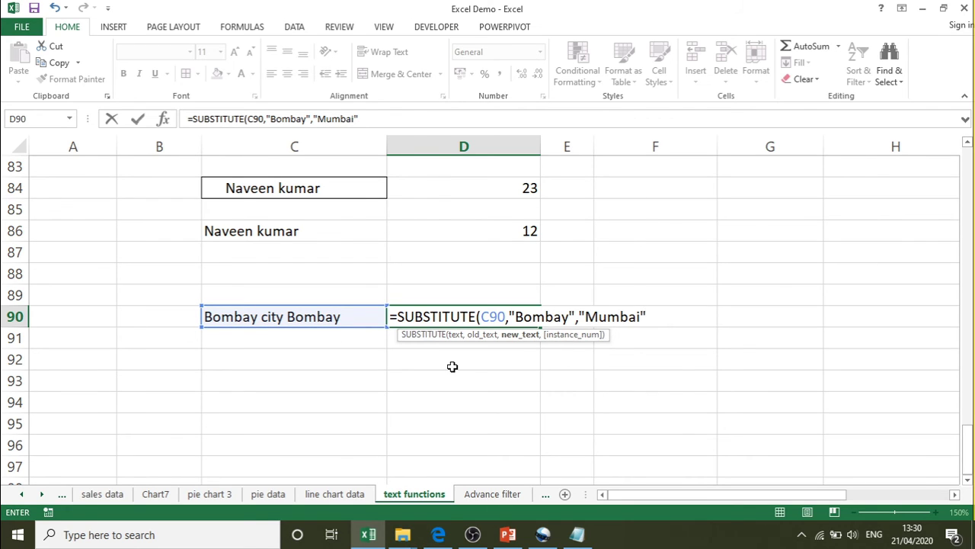
{"action": "type", "text": ","}
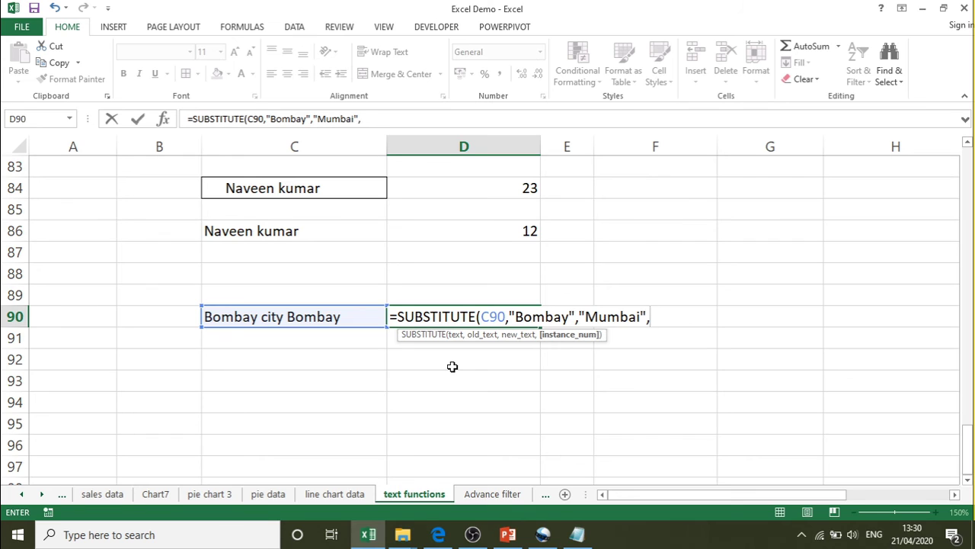
{"action": "type", "text": "1)"}
{"action": "key", "text": "Return"}
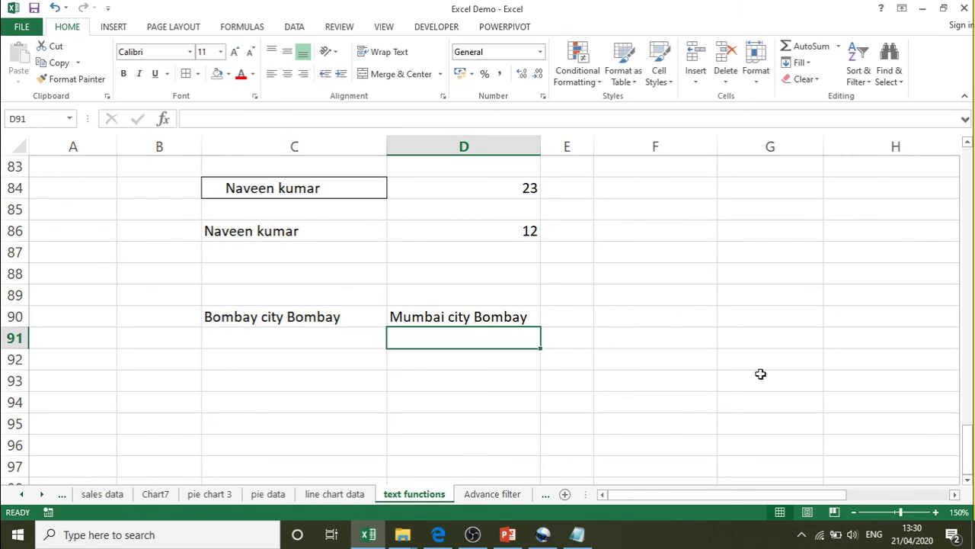
- Delete the ,1 instance number from D90's SUBSTITUTE formula so both Bombays become Mumbai
{"action": "double_click", "coordinate": [516, 317]}
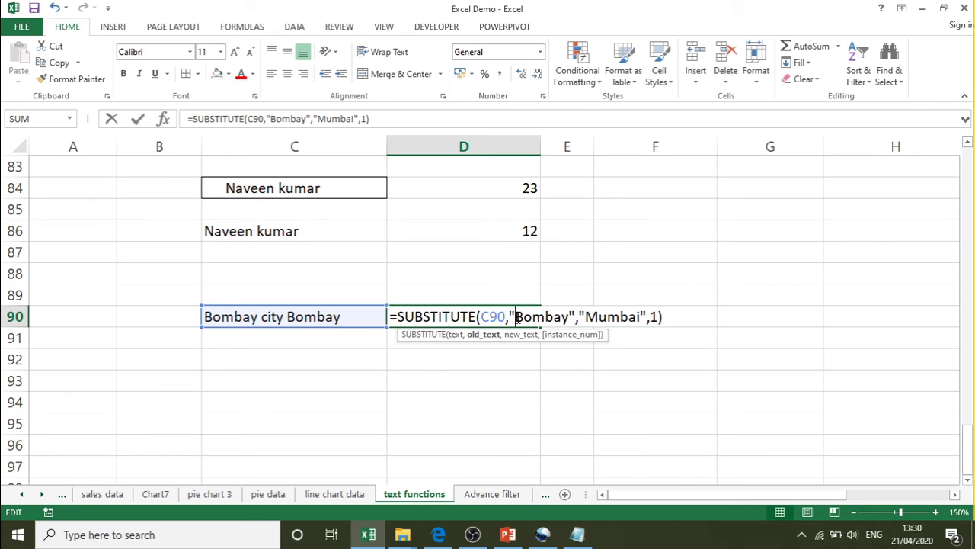
{"action": "left_click", "coordinate": [651, 316]}
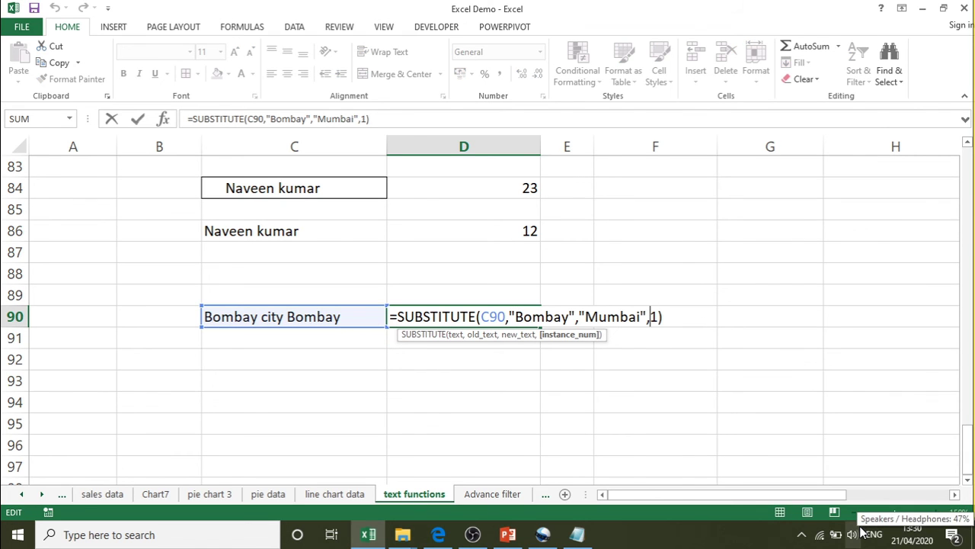
{"action": "key", "text": "BackSpace"}
{"action": "key", "text": "Delete"}
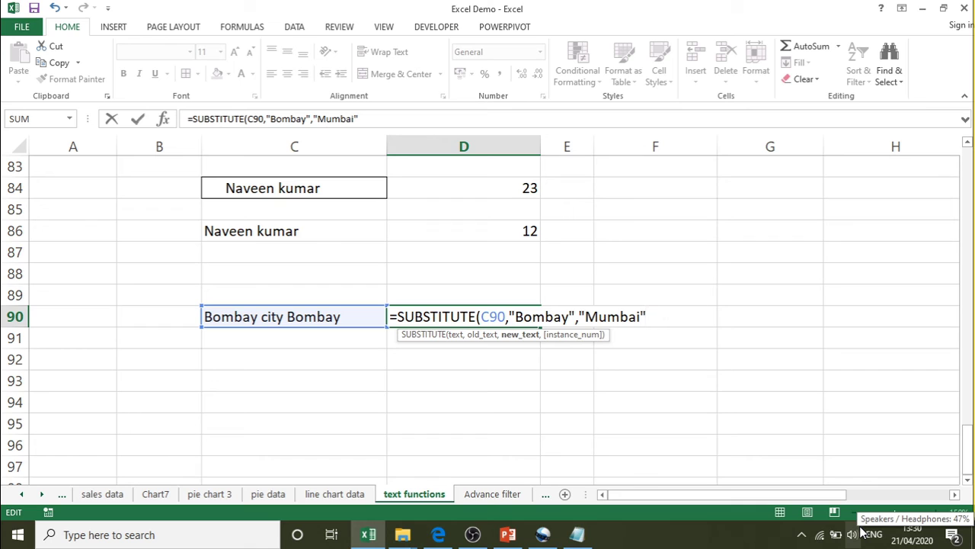
{"action": "type", "text": ")"}
{"action": "key", "text": "Return"}
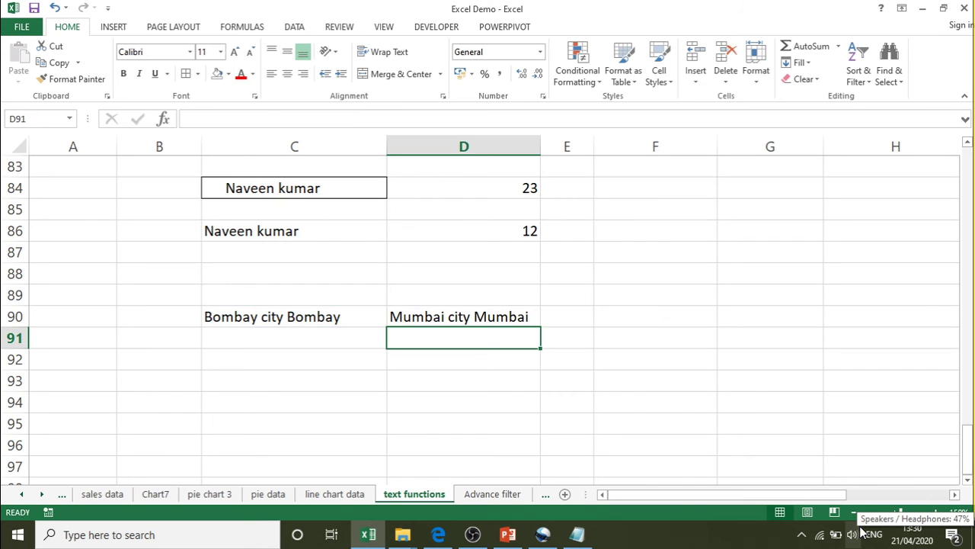
- Re-edit D90's formula, briefly re-adding then removing the instance number, and recommit it
{"action": "key", "text": "Up"}
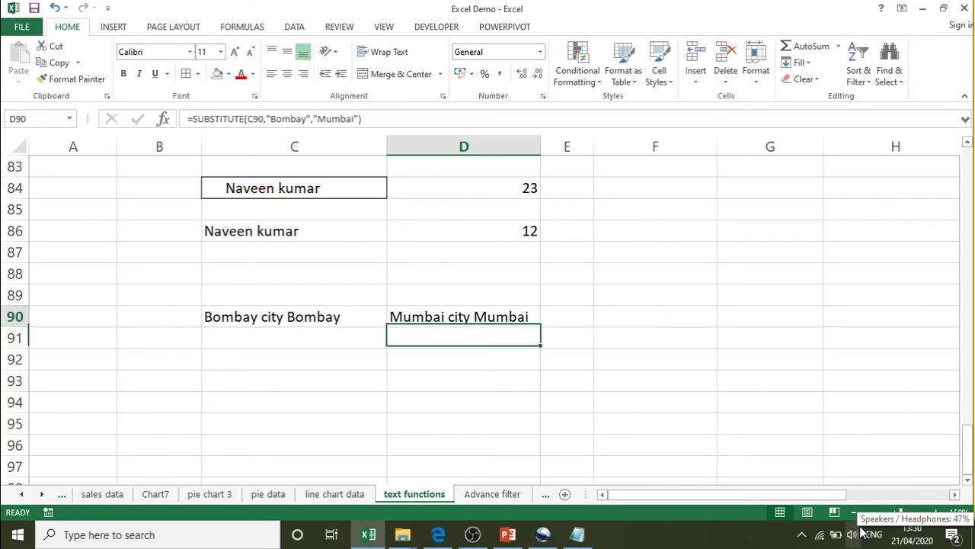
{"action": "key", "text": "F2"}
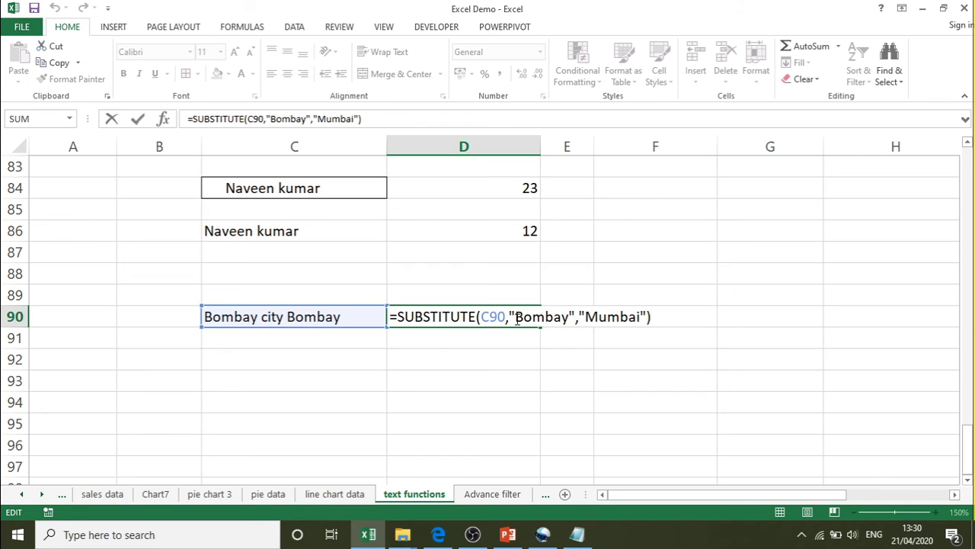
{"action": "left_click_drag", "start_coordinate": [516, 320], "coordinate": [569, 320]}
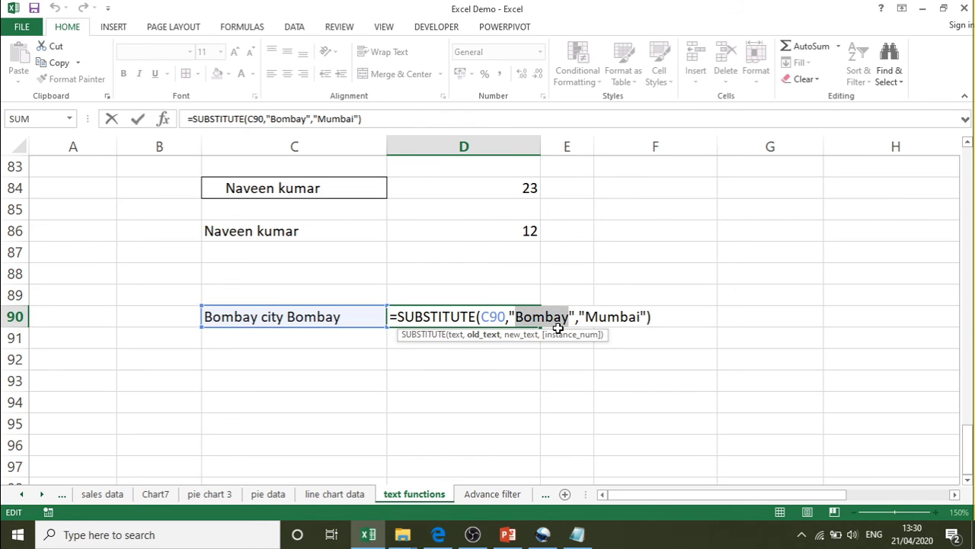
{"action": "left_click", "coordinate": [585, 319]}
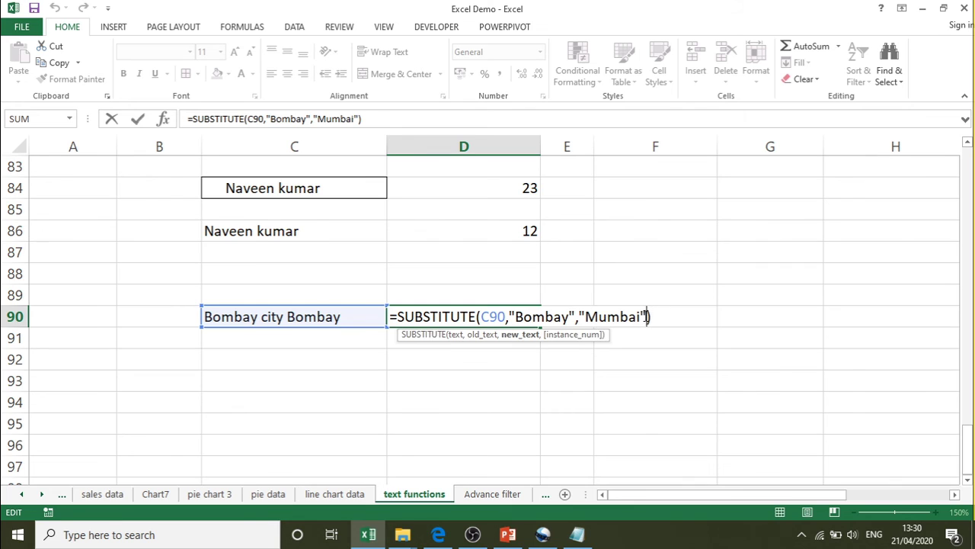
{"action": "type", "text": ",1"}
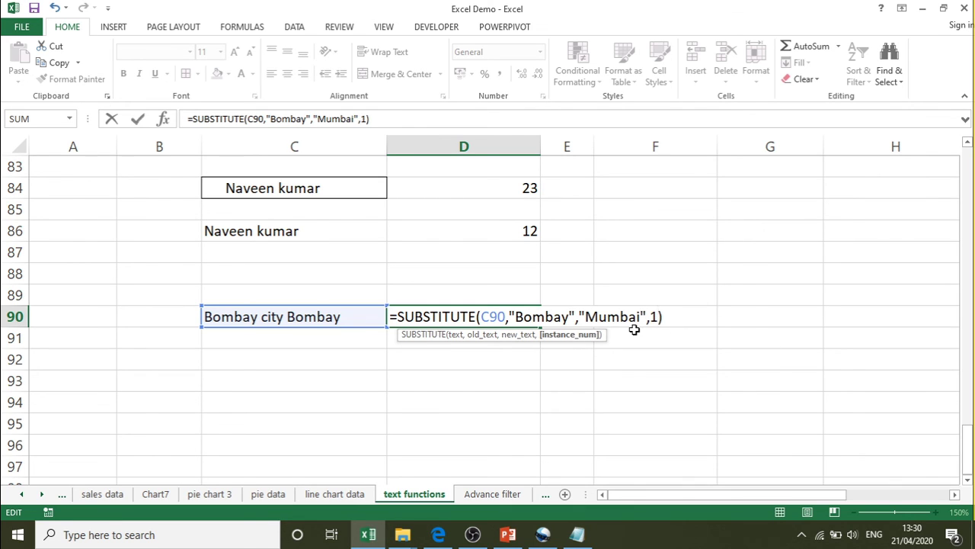
{"action": "key", "text": "BackSpace"}
{"action": "key", "text": "BackSpace"}
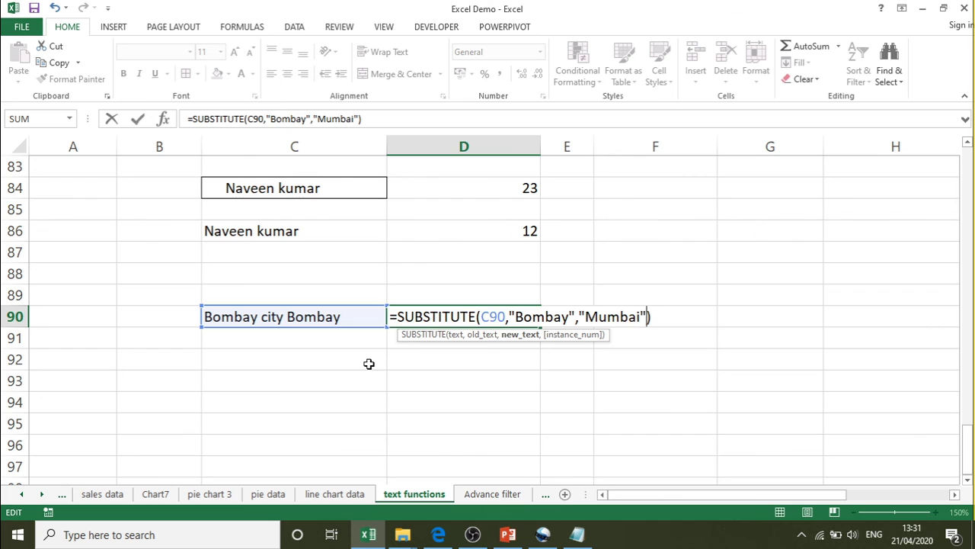
{"action": "key", "text": "Return"}
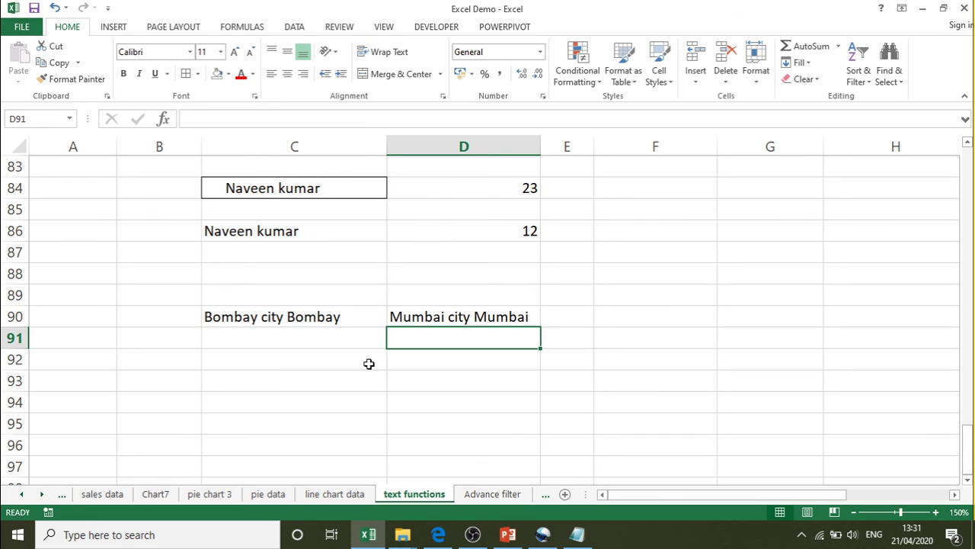
- Review the Notepad checklist, then return to Excel and scroll back up to row 1
{"action": "left_click", "coordinate": [577, 534]}
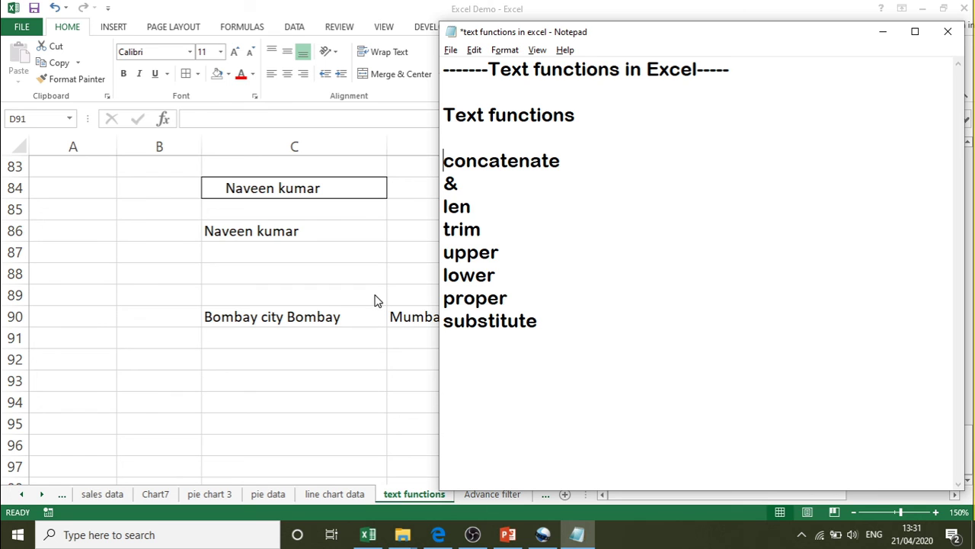
{"action": "key", "text": "alt+Tab"}
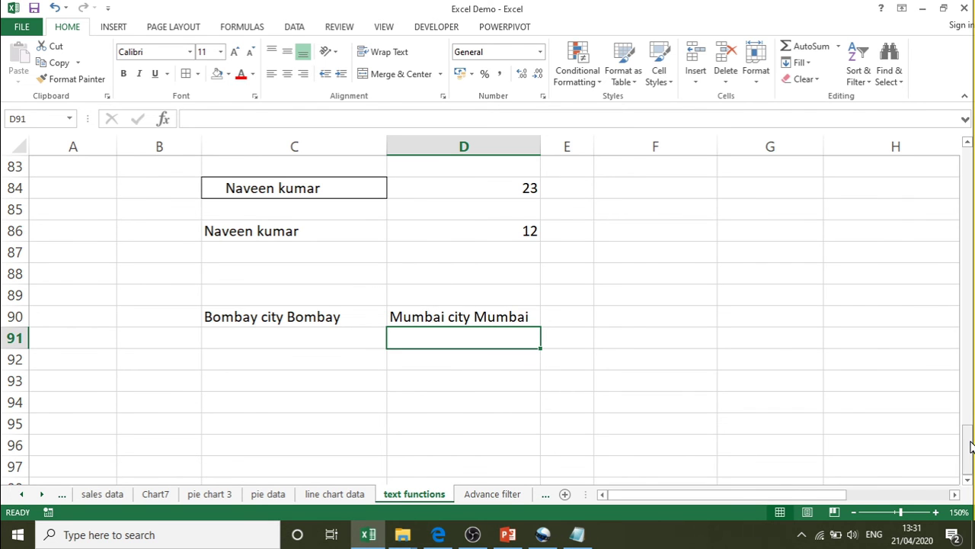
{"action": "left_click_drag", "start_coordinate": [968, 448], "coordinate": [968, 146]}
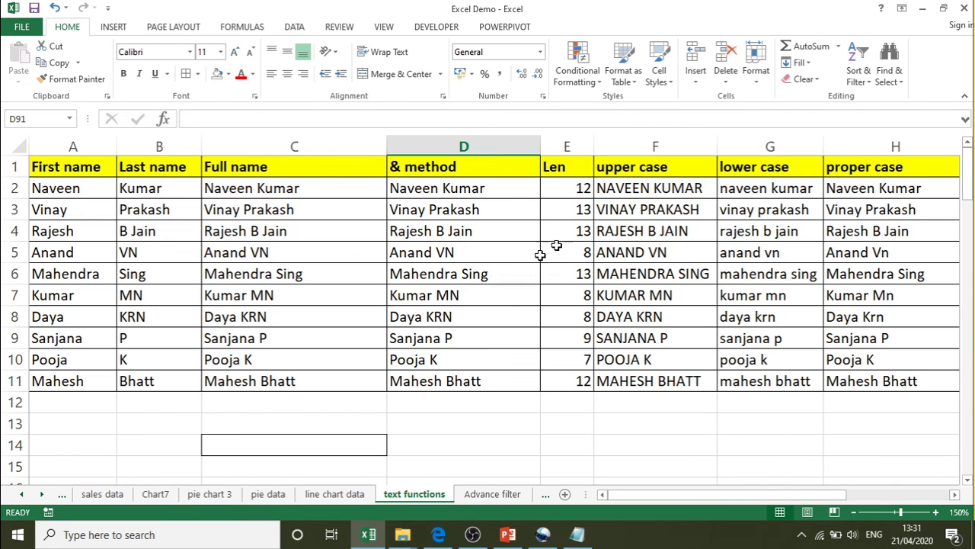
- Copy the uppercase names in F2:F4 and paste them into D13 as values only
{"action": "left_click", "coordinate": [668, 188]}
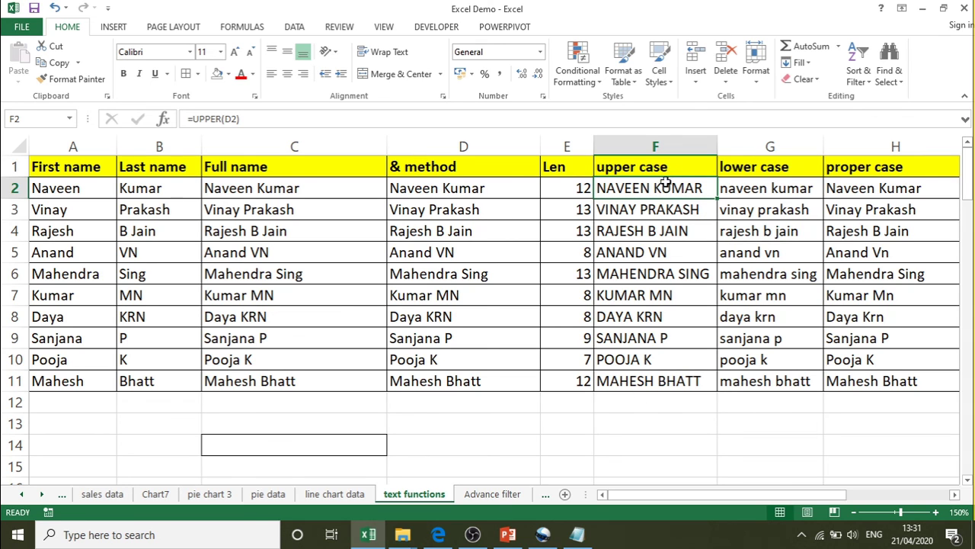
{"action": "left_click_drag", "start_coordinate": [664, 187], "coordinate": [653, 227]}
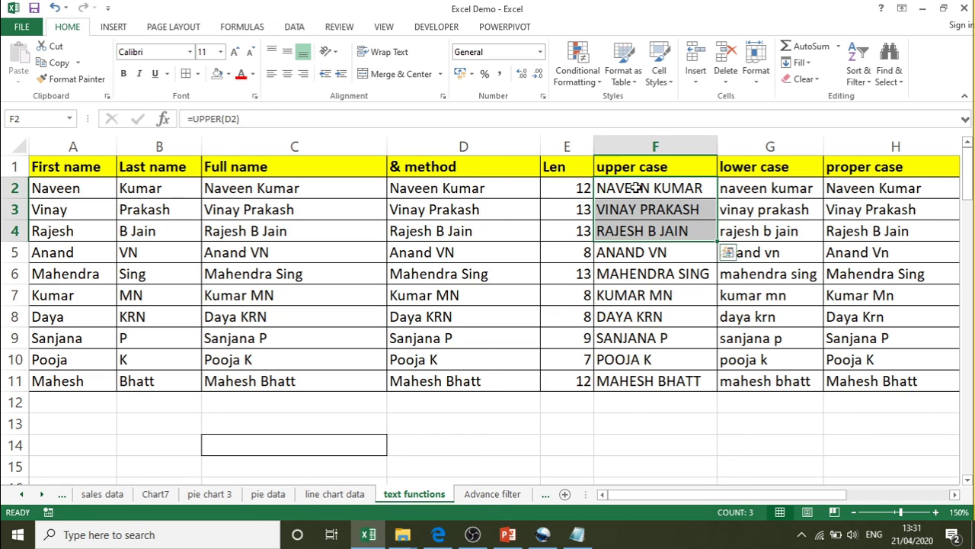
{"action": "left_click_drag", "start_coordinate": [633, 198], "coordinate": [640, 227]}
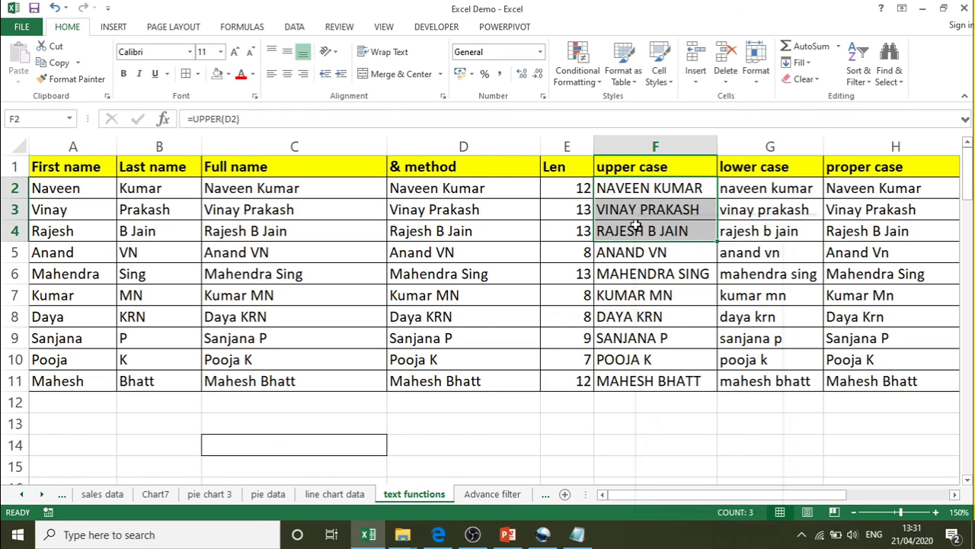
{"action": "right_click", "coordinate": [647, 224]}
{"action": "left_click", "coordinate": [683, 253]}
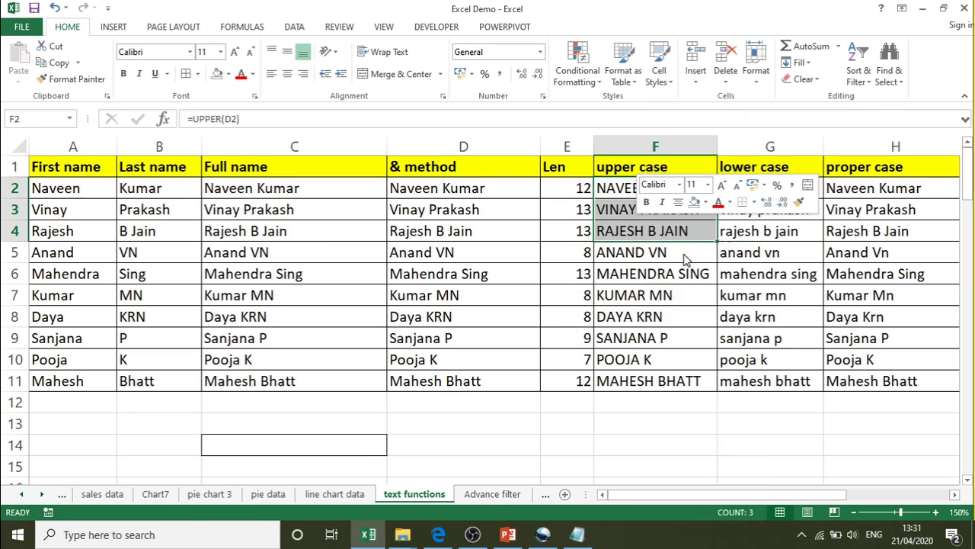
{"action": "right_click", "coordinate": [441, 421]}
{"action": "mouse_move", "coordinate": [524, 221]}
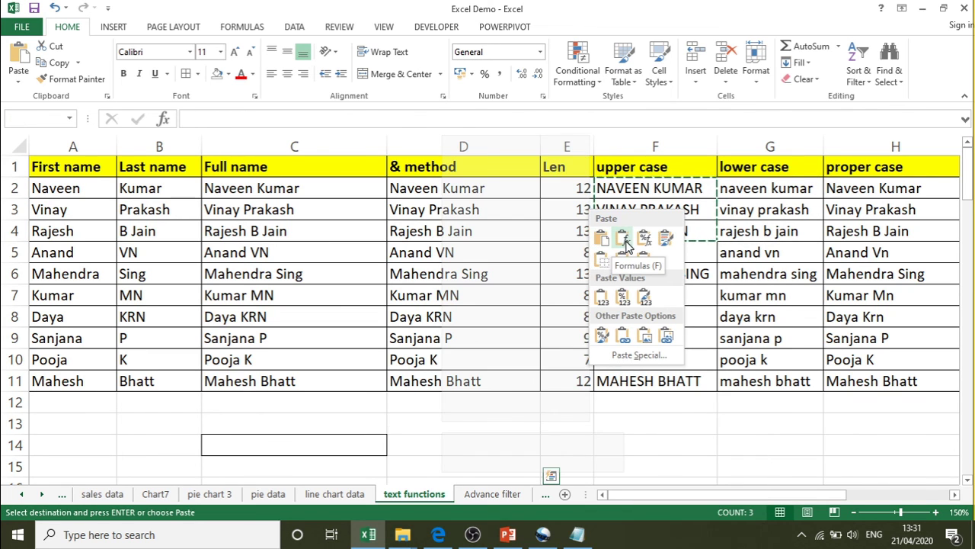
{"action": "left_click", "coordinate": [602, 299]}
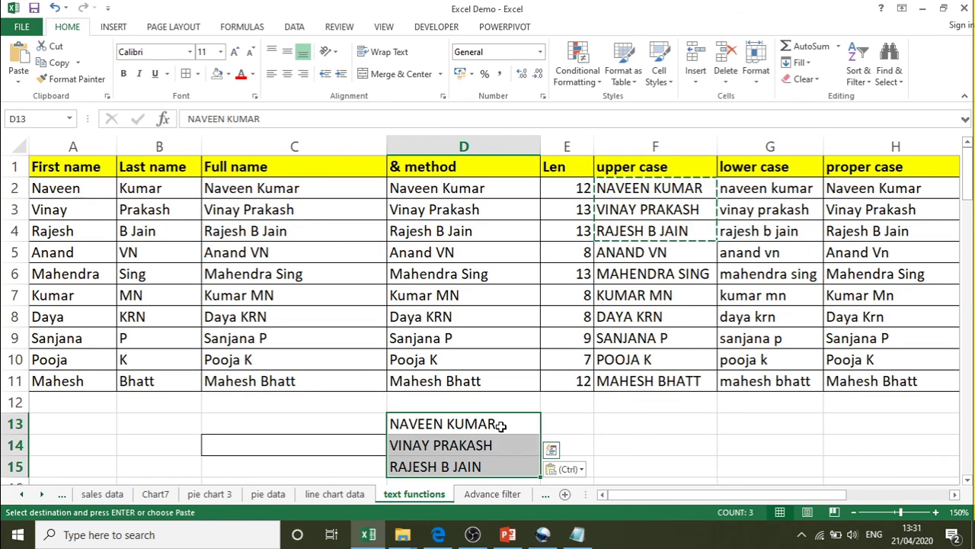
- Confirm D13 holds plain text, then return to the Notepad notes after 'substitute'
{"action": "double_click", "coordinate": [501, 426]}
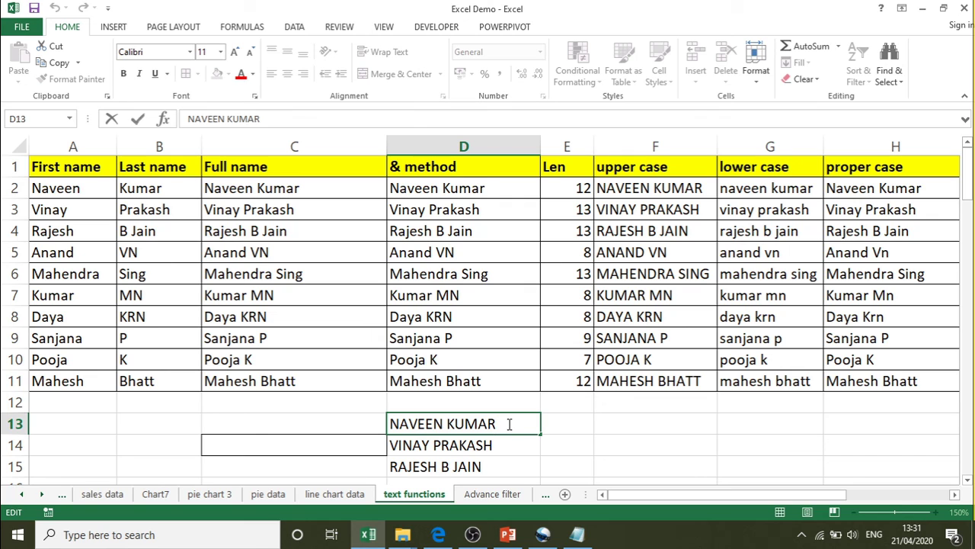
{"action": "key", "text": "Return"}
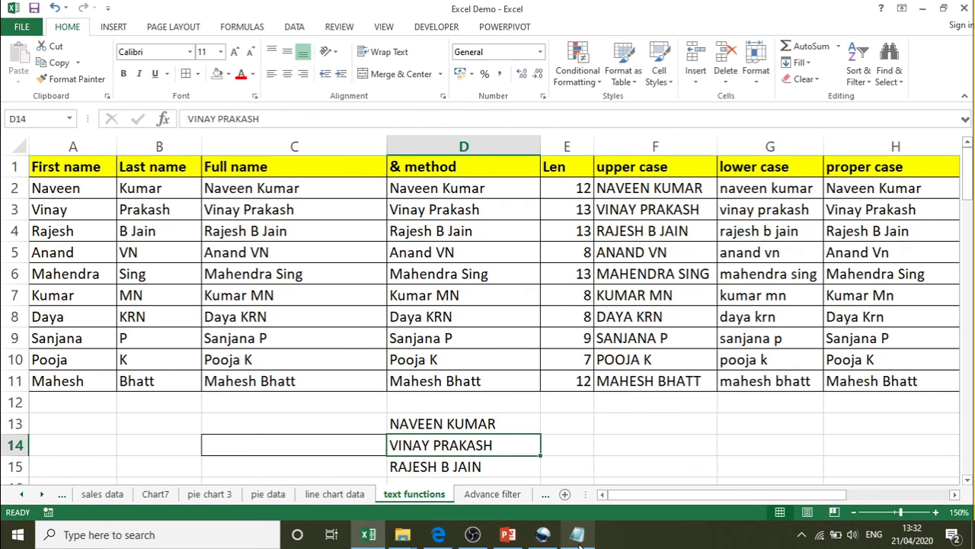
{"action": "left_click", "coordinate": [578, 537]}
{"action": "left_click", "coordinate": [568, 332]}
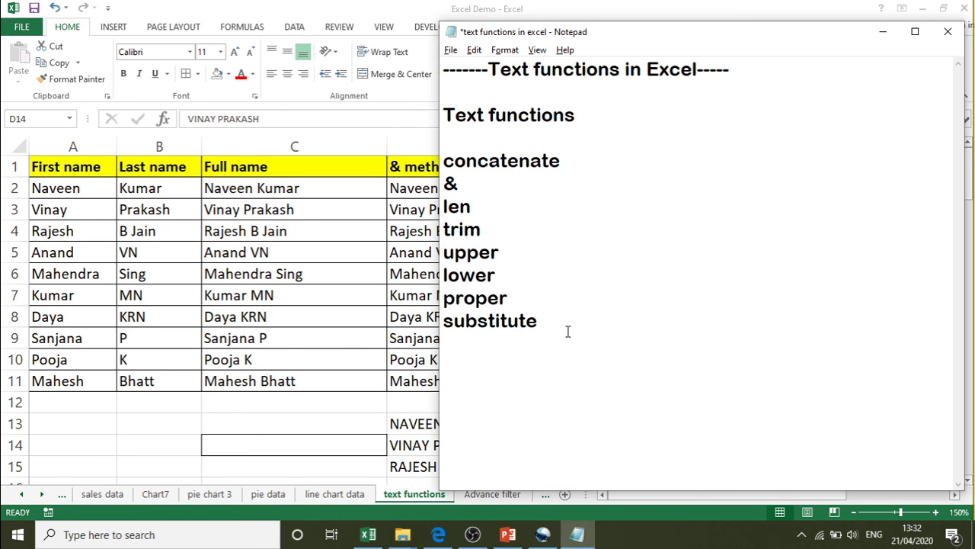